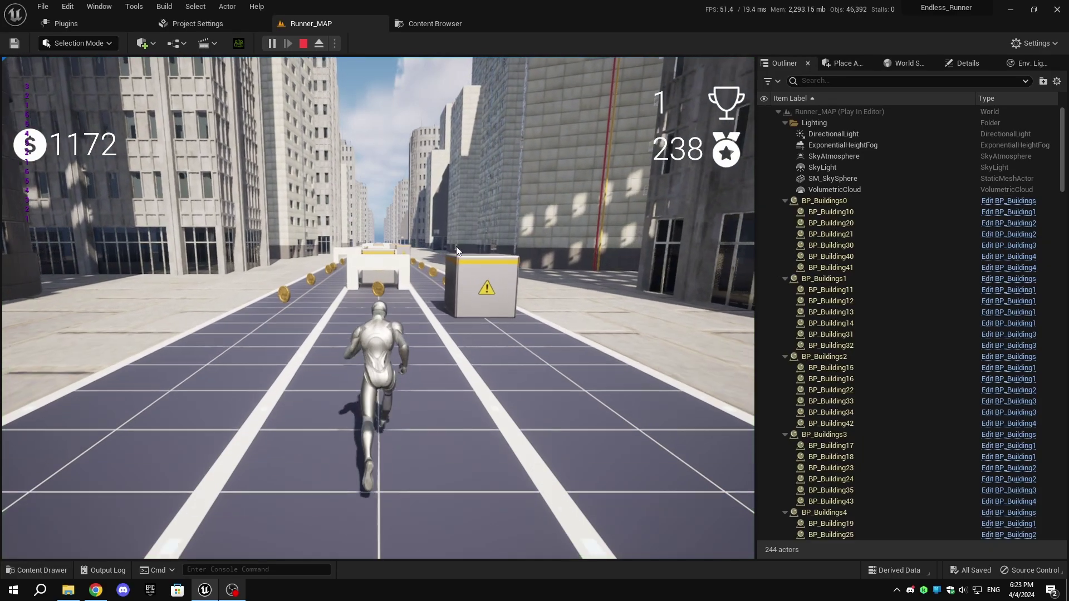
Steer the runner right, left, jump, then left again during the play session
key("d")
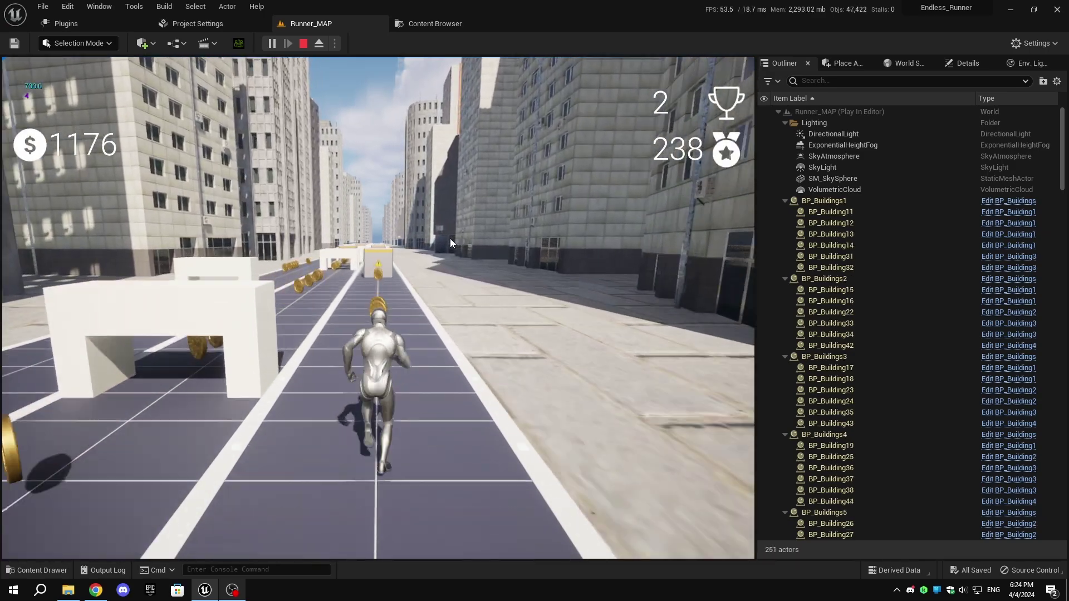
key("a")
key("w")
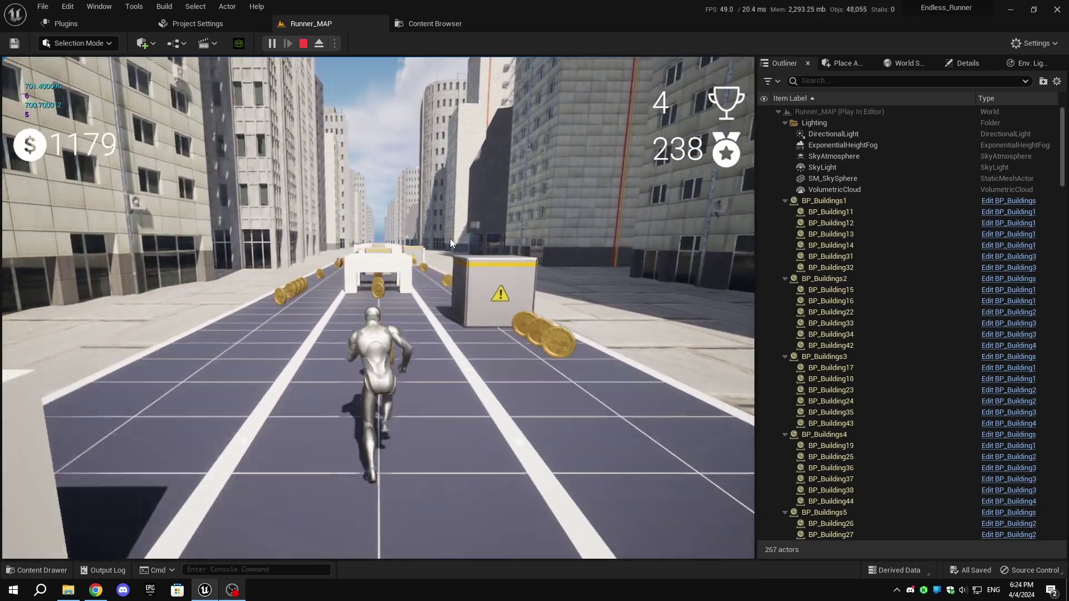
key("a")
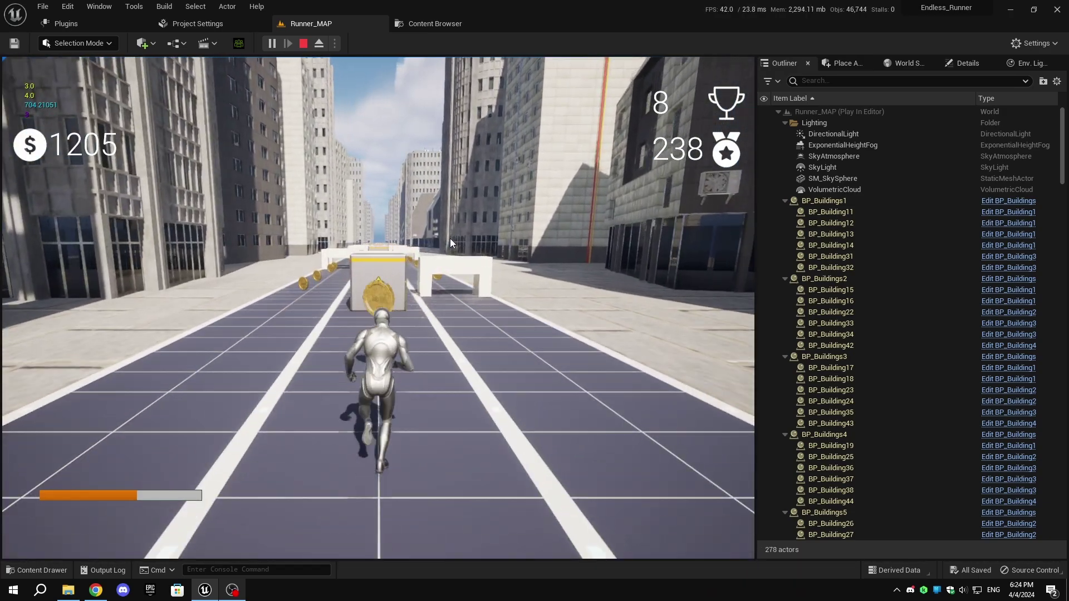
Stop play and open BP_Floor's Event Graph from the Blueprints folder
key("Escape")
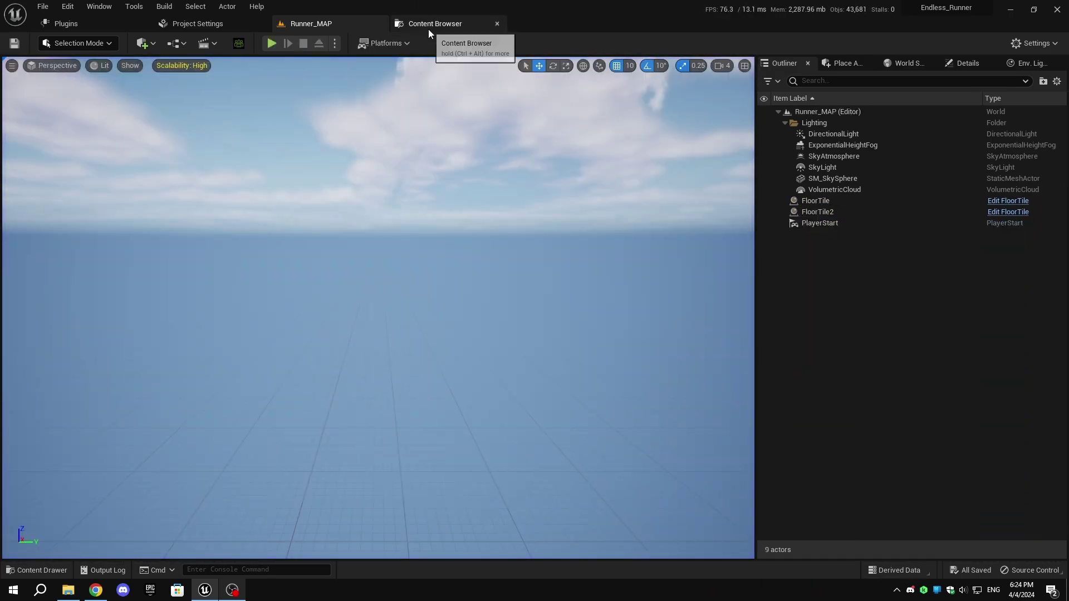
left_click(428, 30)
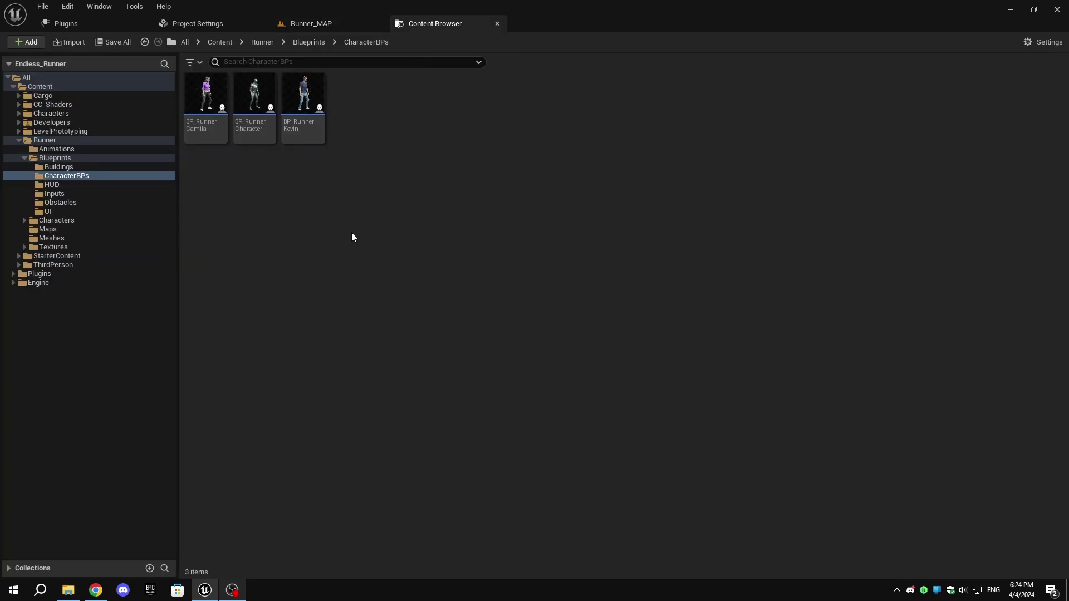
left_click(308, 42)
double_click(644, 100)
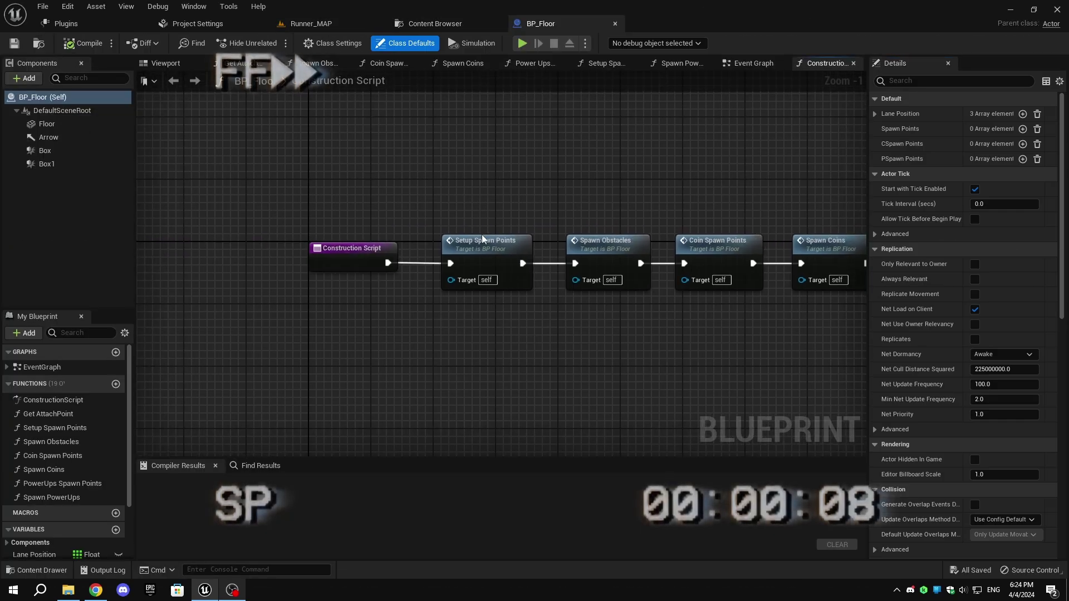
left_click(753, 63)
scroll(513, 162, "down", 3)
scroll(513, 162, "up", 3)
Compile and save BP_Floor, then play Runner_MAP again
left_click(89, 43)
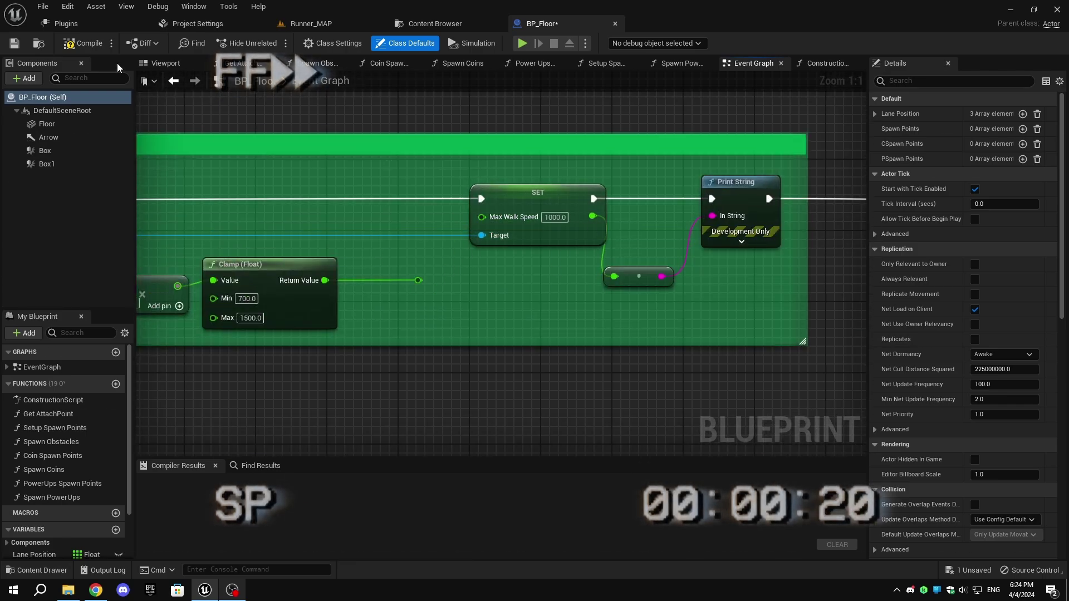
left_click(13, 43)
left_click(310, 23)
left_click(275, 44)
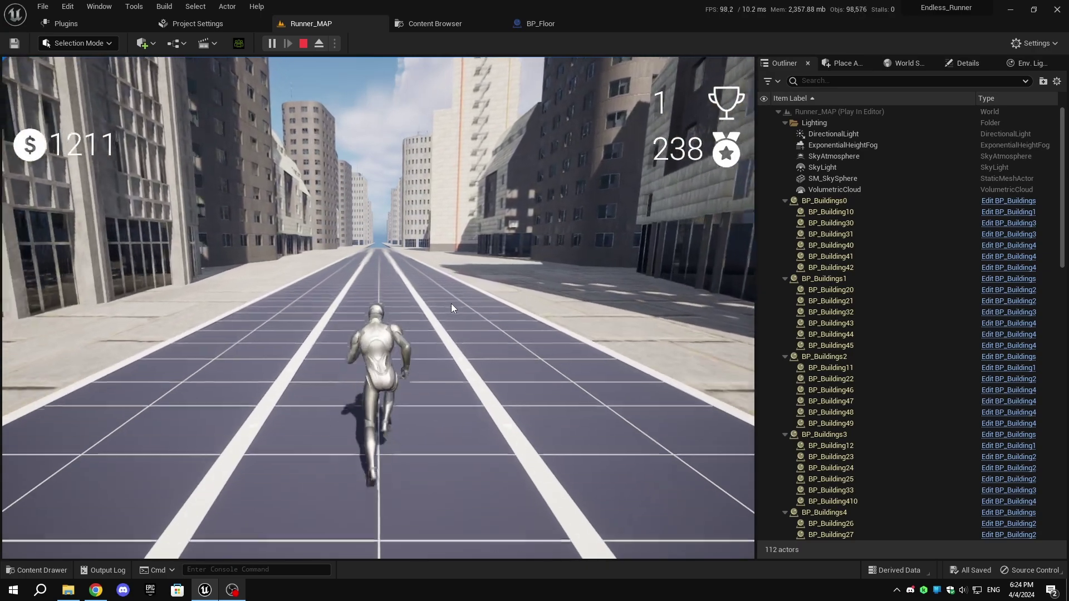
Switch the runner between lanes: right, centre, right, left, right
key("d")
key("a")
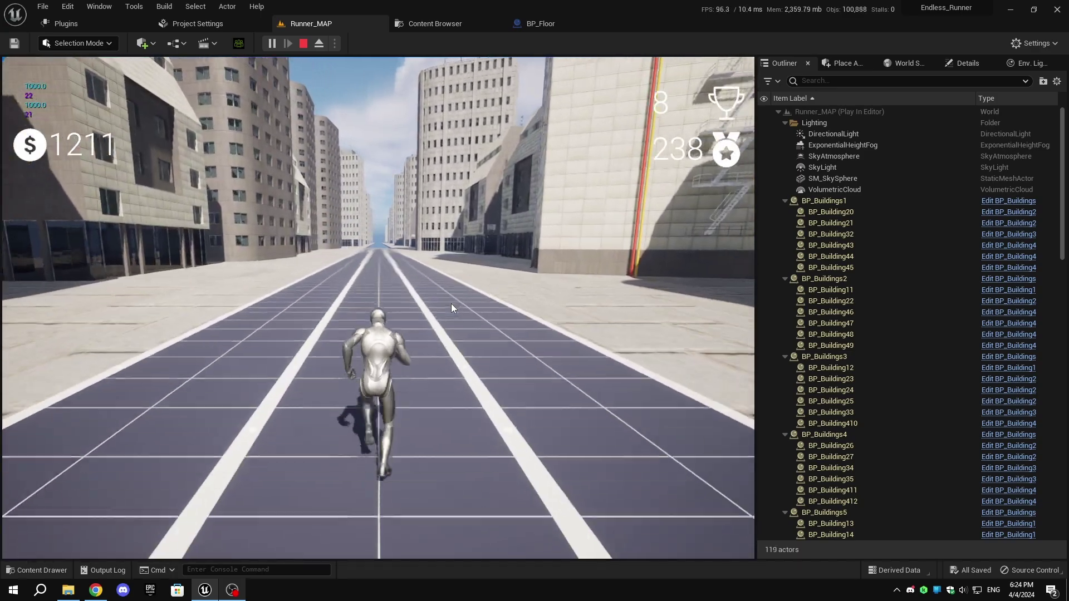
key("d")
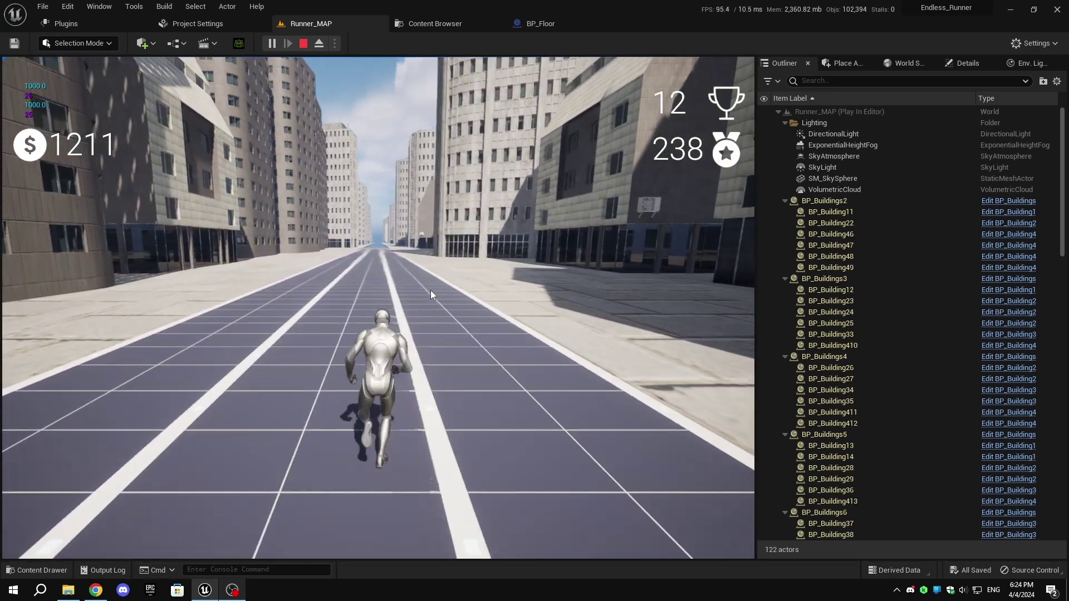
key("a")
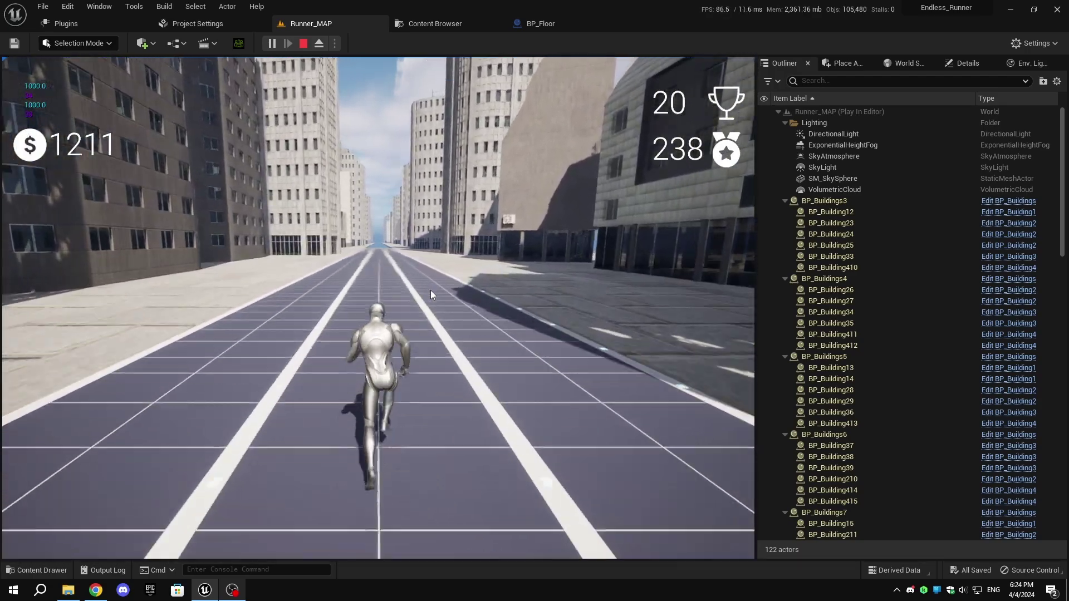
key("d")
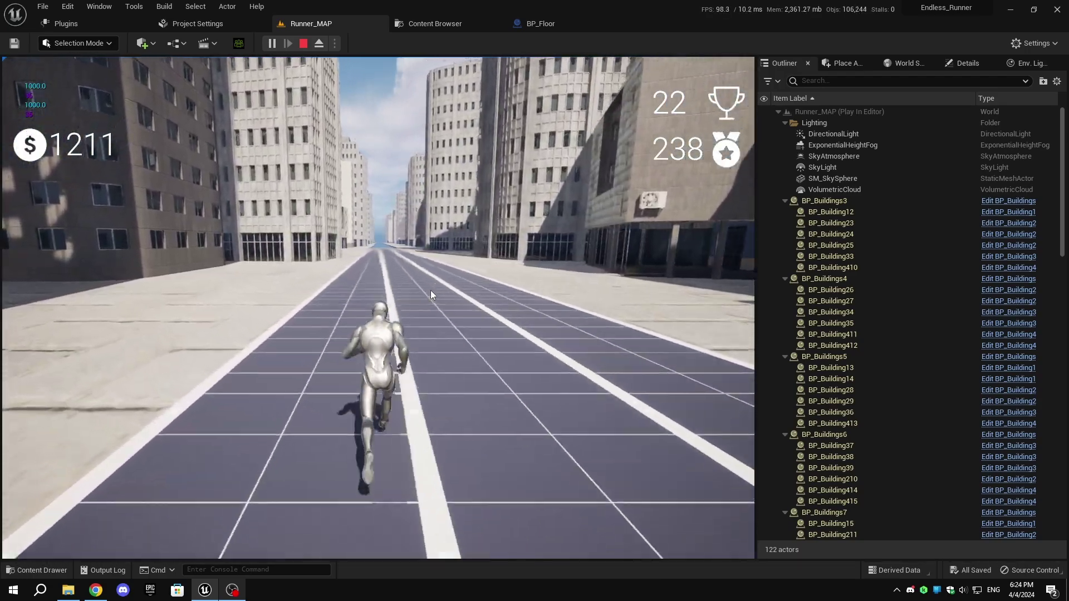
Jump, slide twice, and stop the play session
key("space")
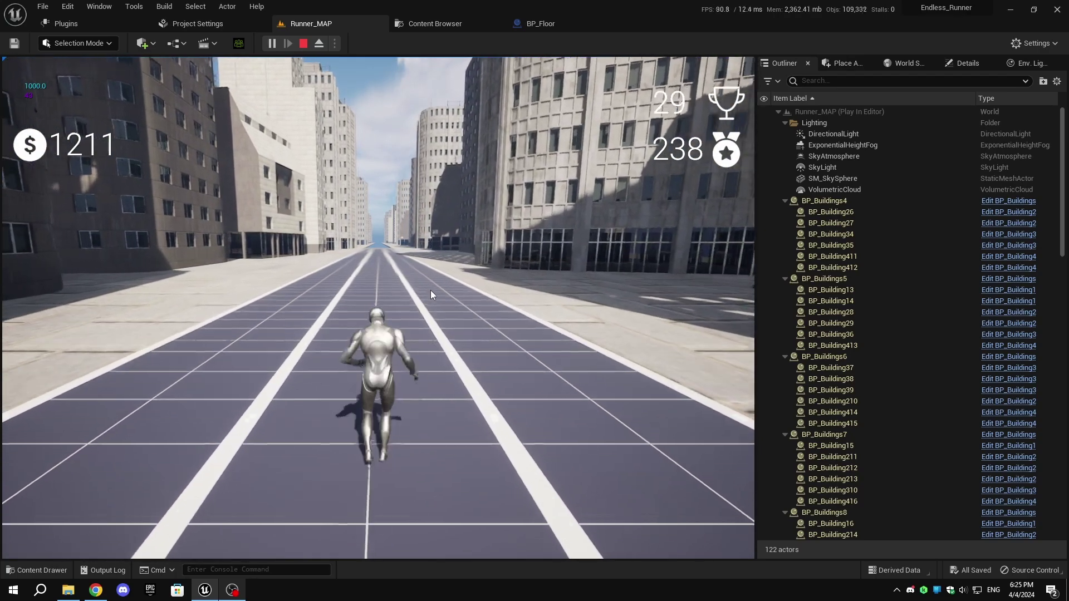
key("s")
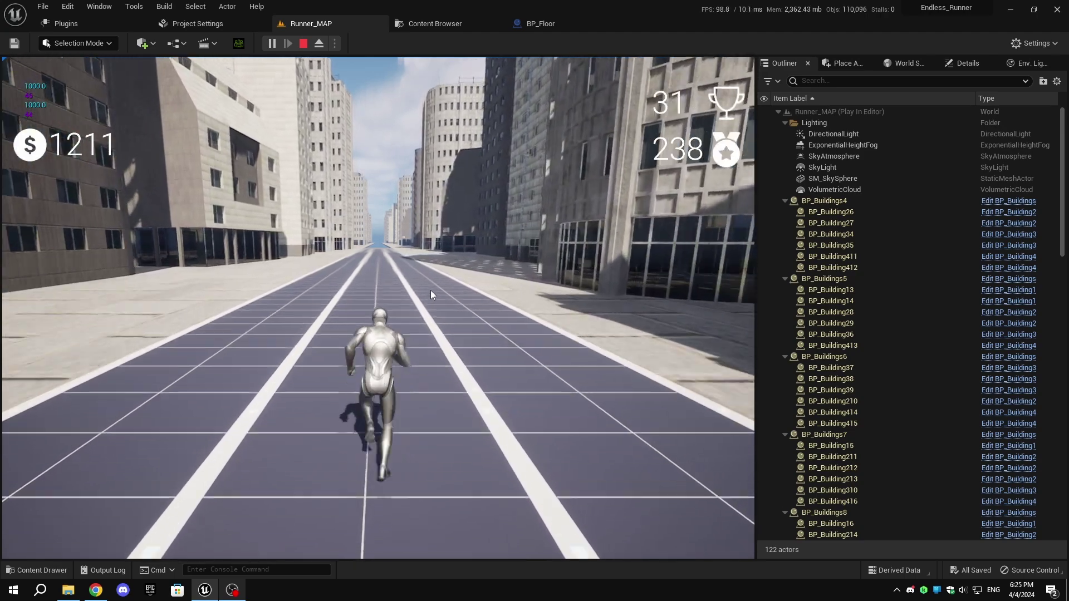
key("s")
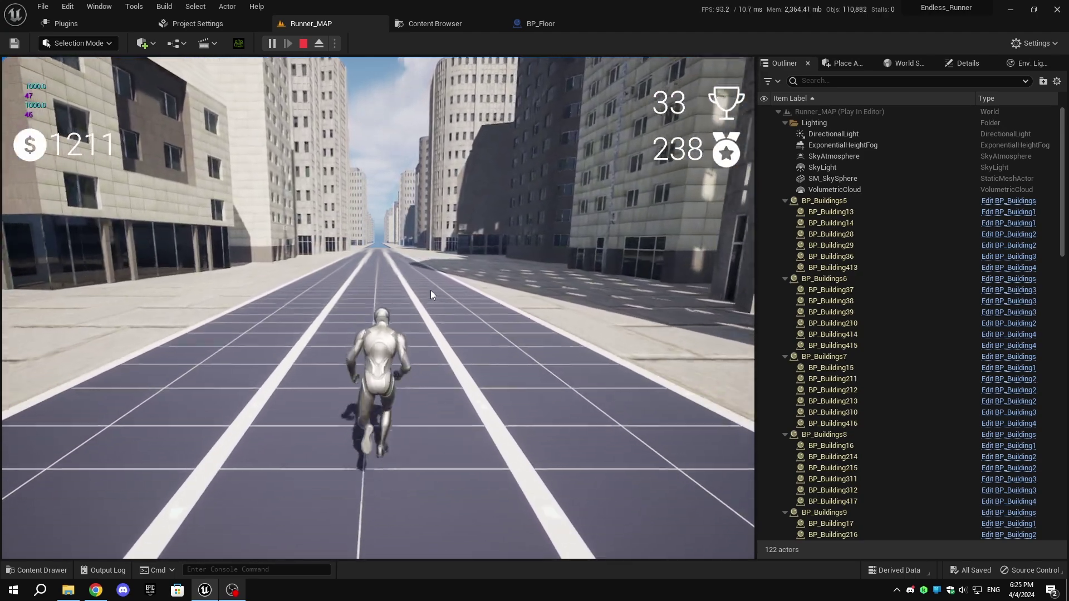
key("Escape")
Open BP_RunnerCharacter from CharacterBPs and bring its Set Actor Location node into view
left_click(446, 22)
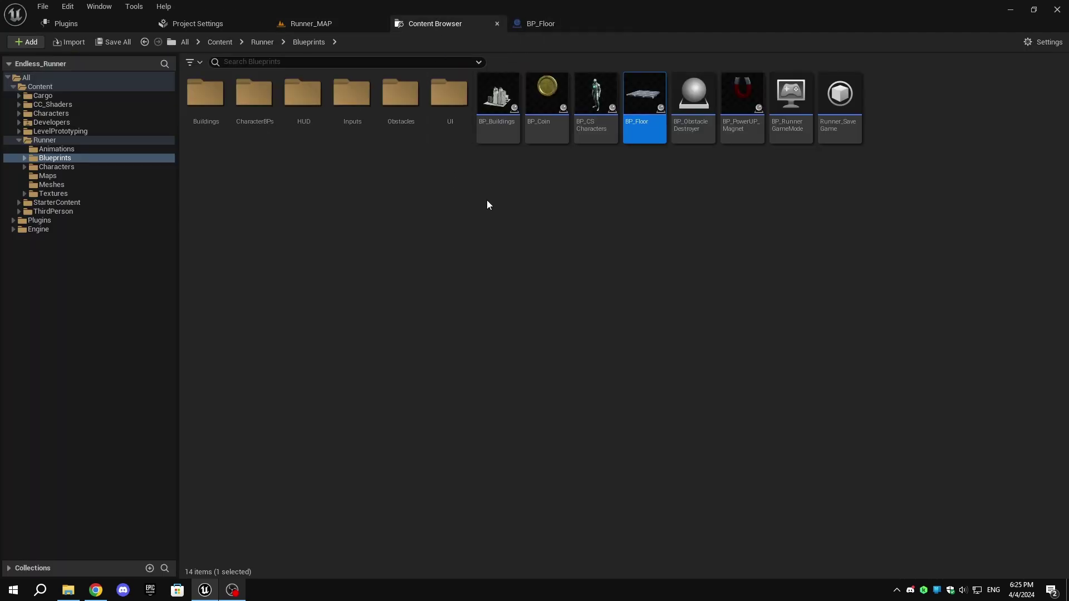
double_click(243, 113)
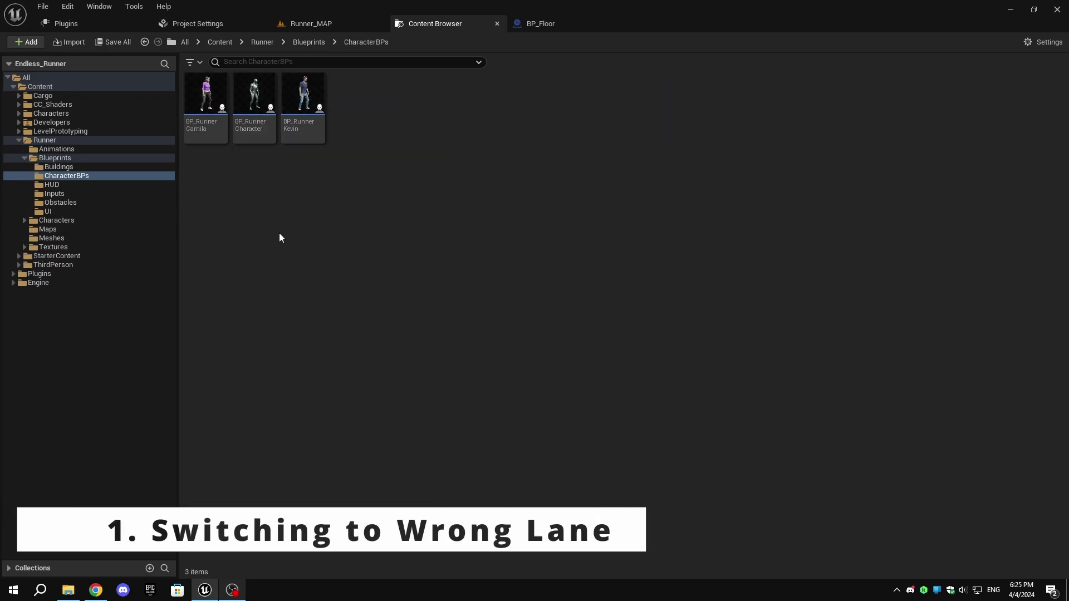
left_click(254, 121)
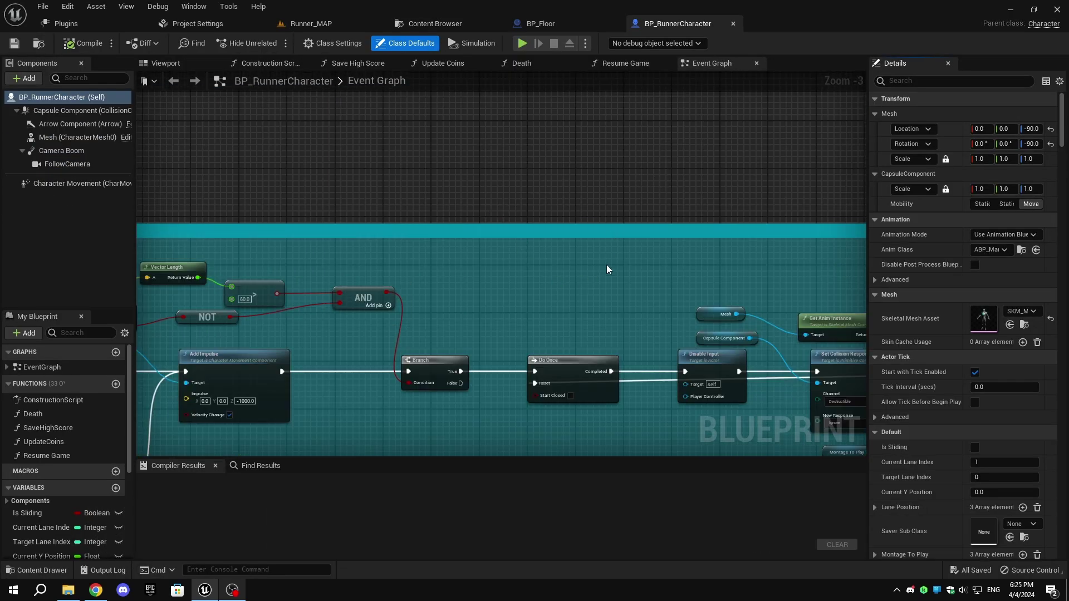
scroll(607, 269, "down", 1)
scroll(618, 276, "down", 1)
scroll(668, 307, "down", 1)
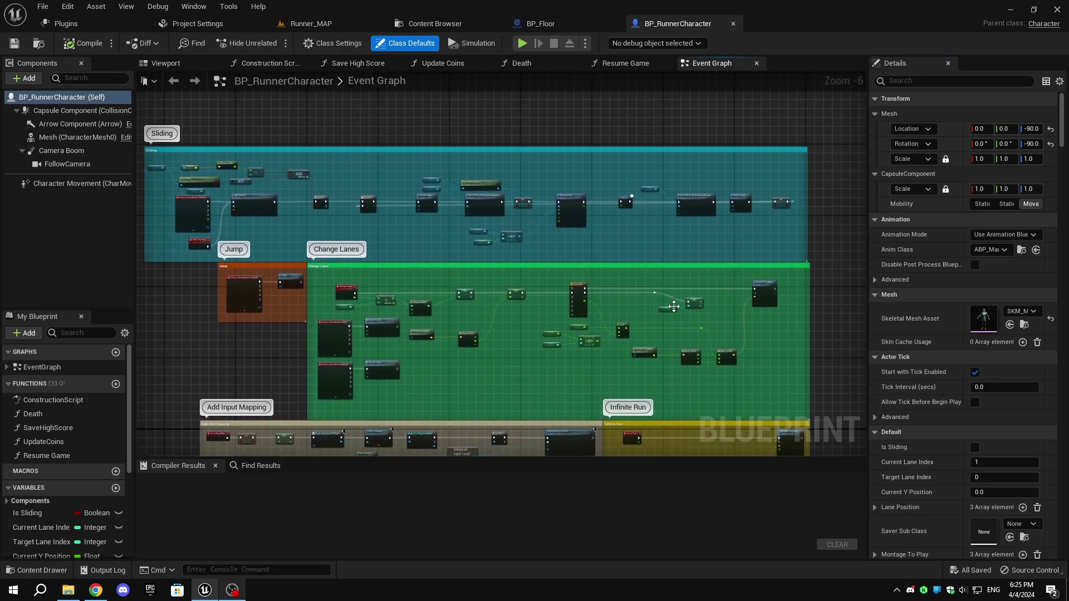
scroll(676, 311, "up", 4)
right_click_drag(499, 285, 399, 343)
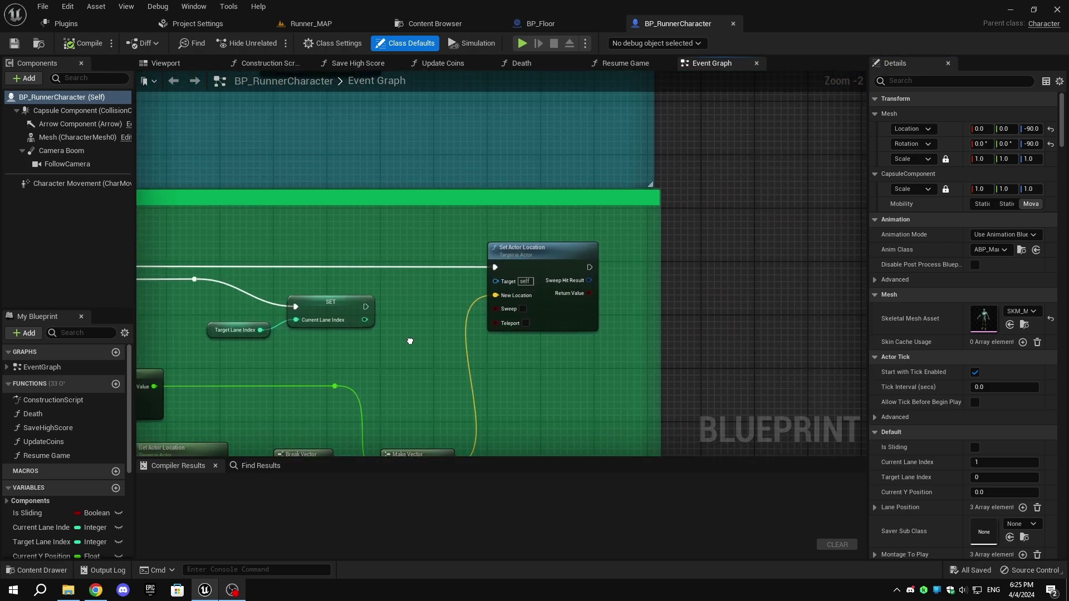
scroll(557, 276, "up", 2)
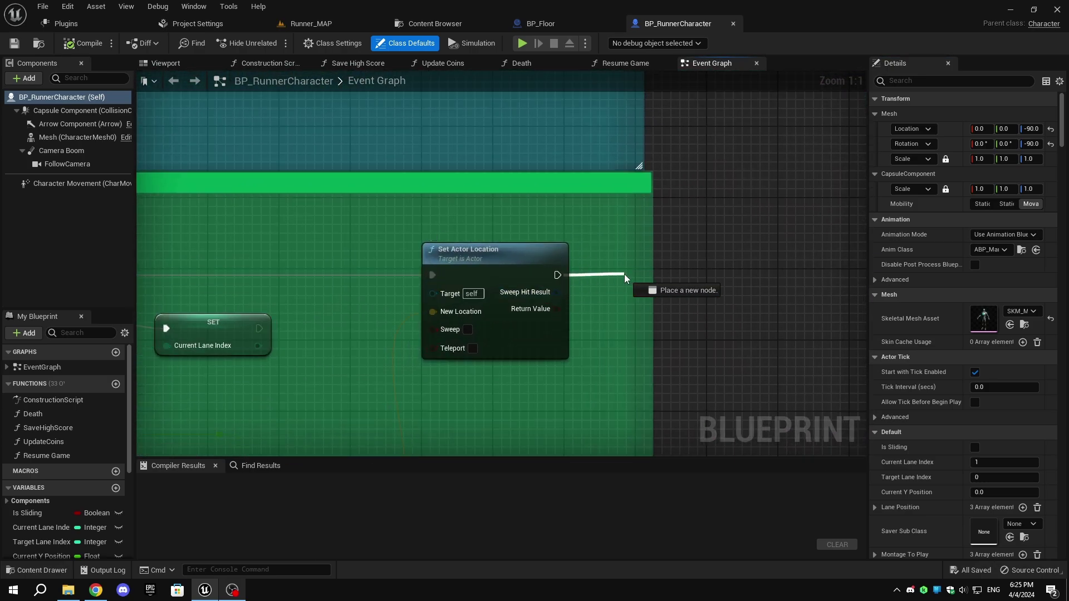
left_click_drag(625, 277, 625, 279)
key("Escape")
scroll(15, 511, "down", 5)
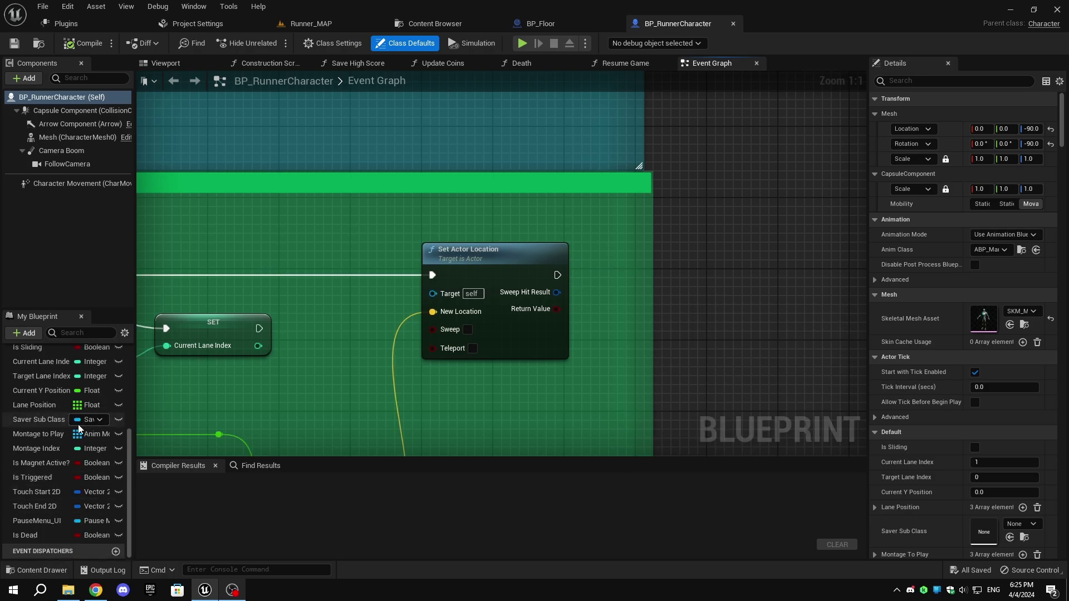
scroll(76, 428, "up", 4)
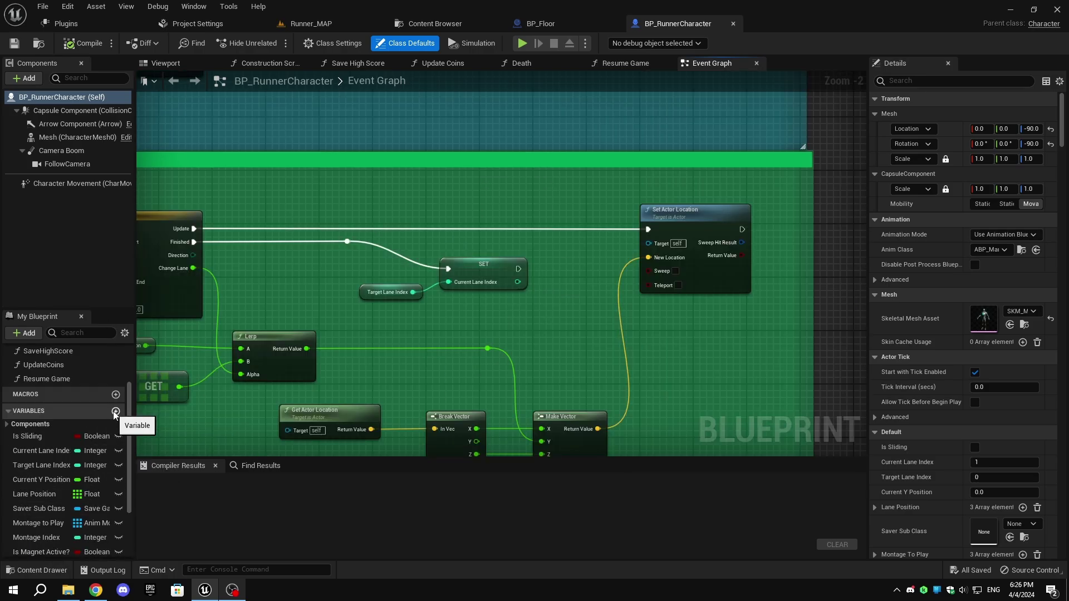
Add an Is Changing Lanes setter after Set Actor Location and widen the Change Lanes comment
left_click(115, 413)
type("Is")
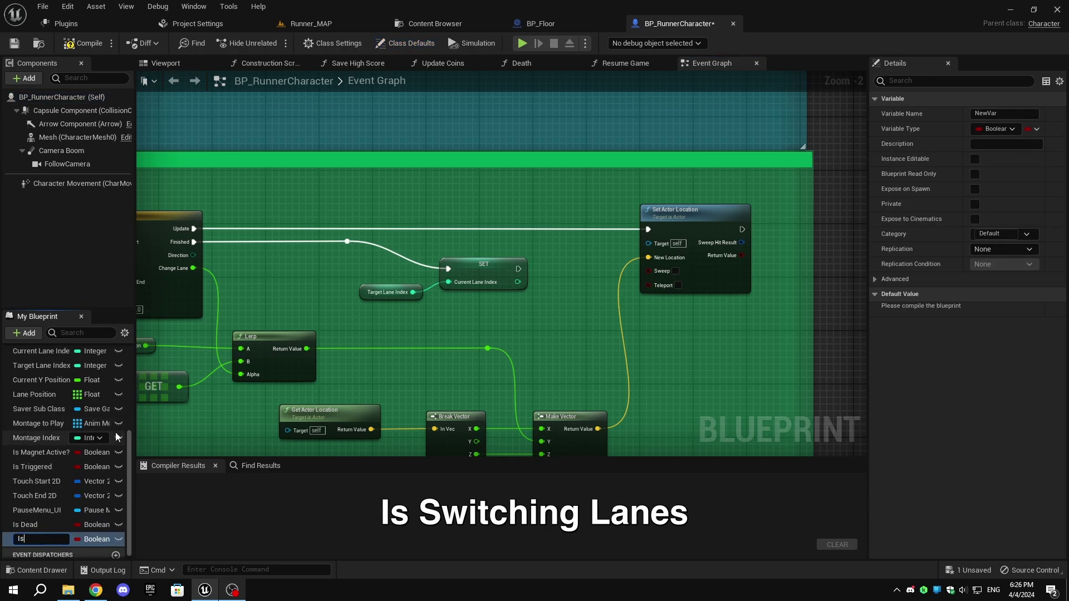
type("Chai")
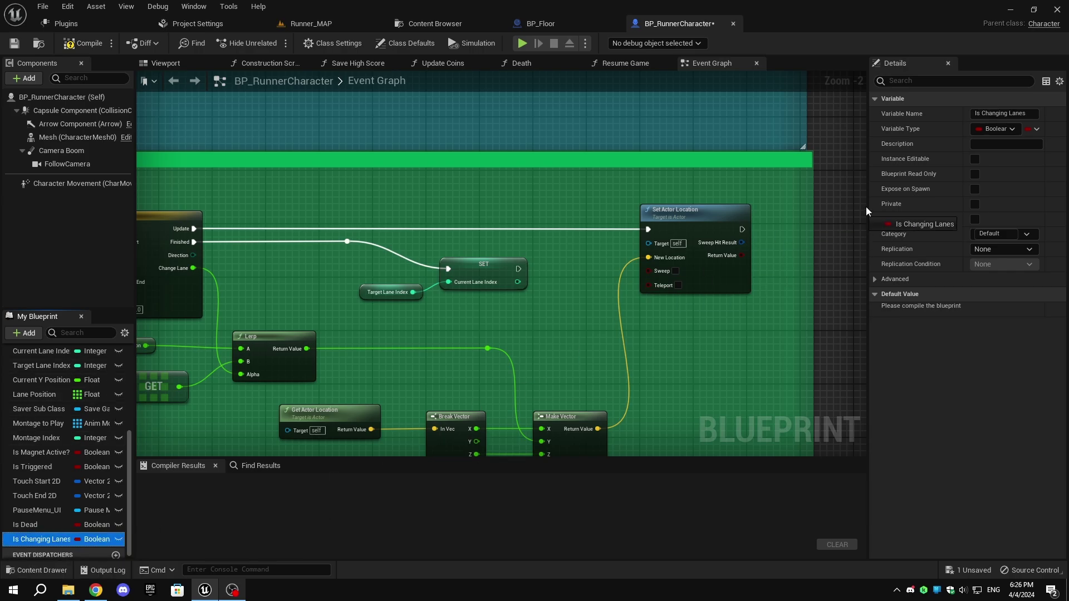
left_click_drag(748, 233, 807, 227, "alt")
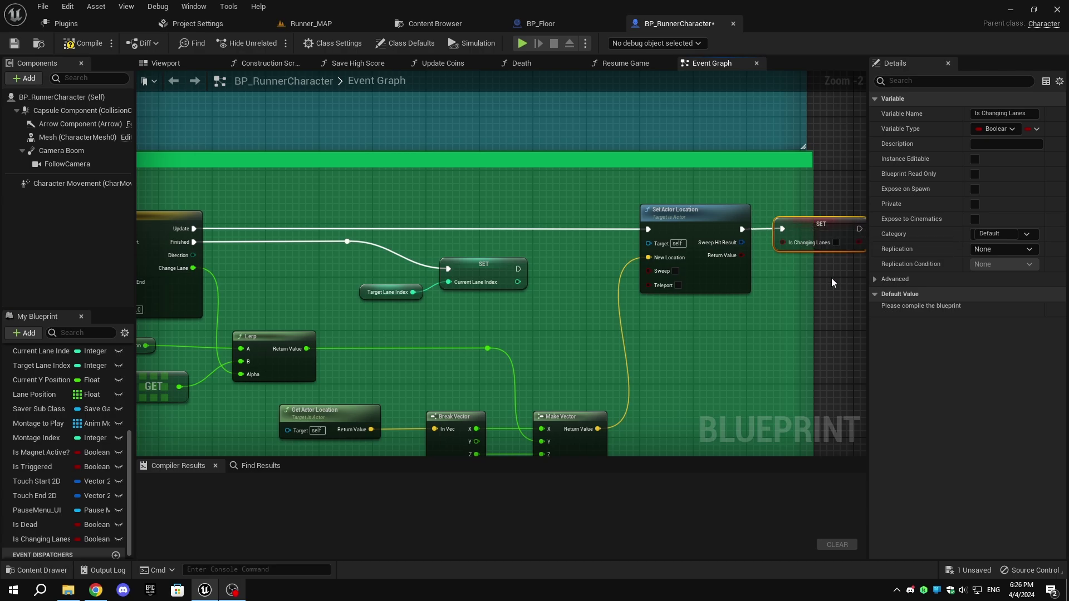
right_click_drag(832, 282, 663, 264)
left_click_drag(662, 272, 782, 277)
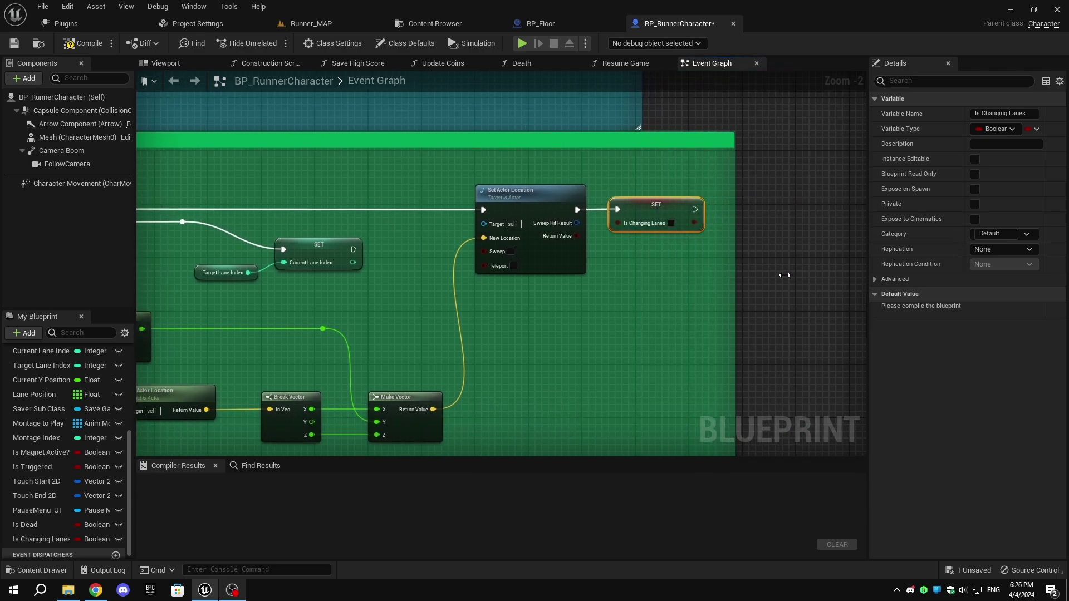
scroll(745, 281, "up", 1)
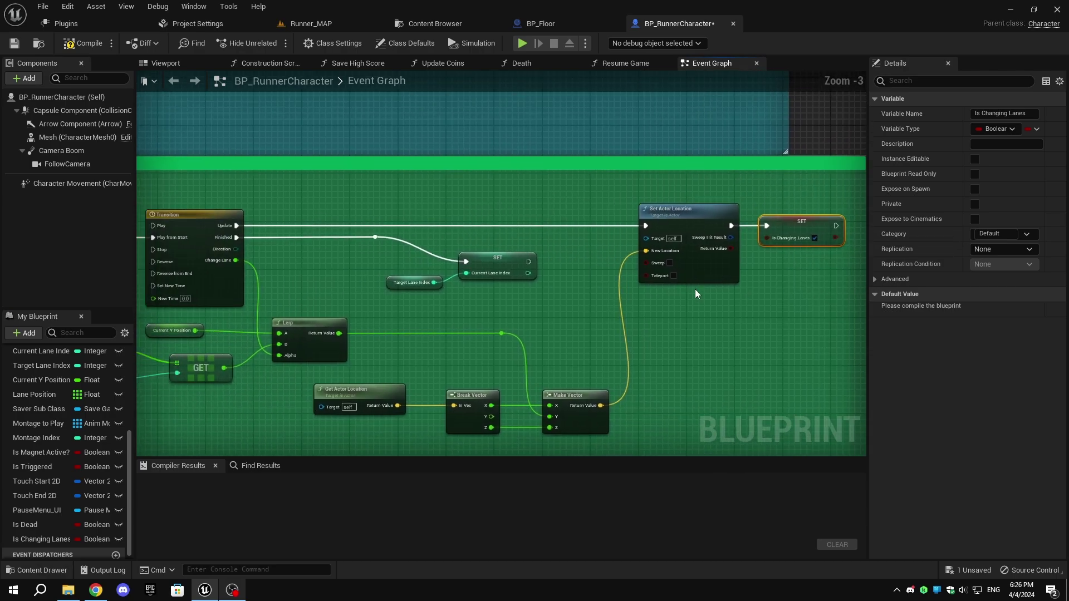
Add another Is Changing Lanes setter right after SET Current Lane Index
left_click_drag(728, 209, 742, 208)
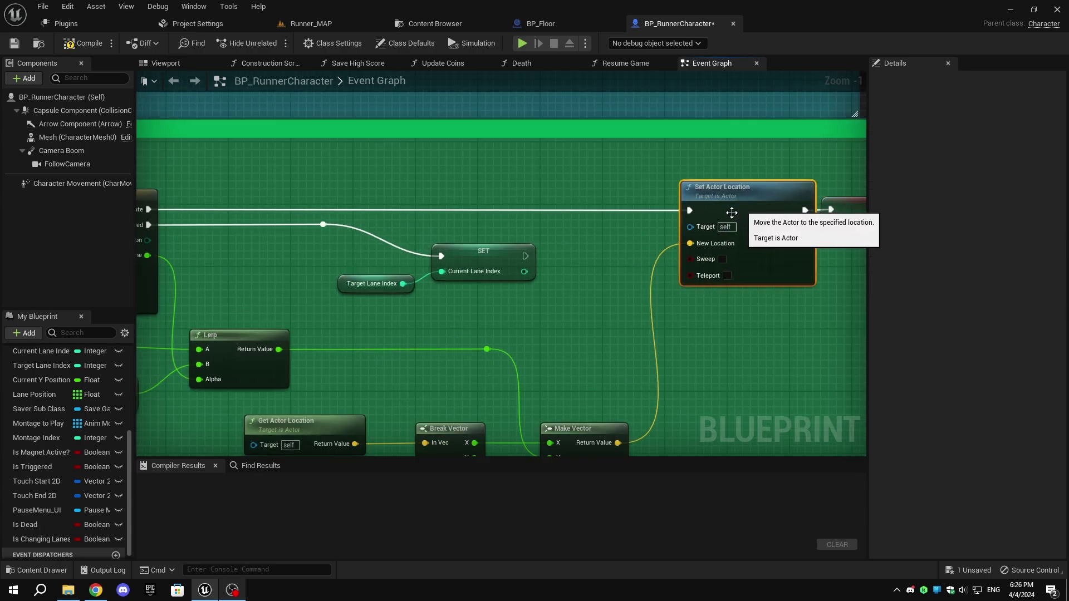
left_click_drag(33, 538, 473, 289)
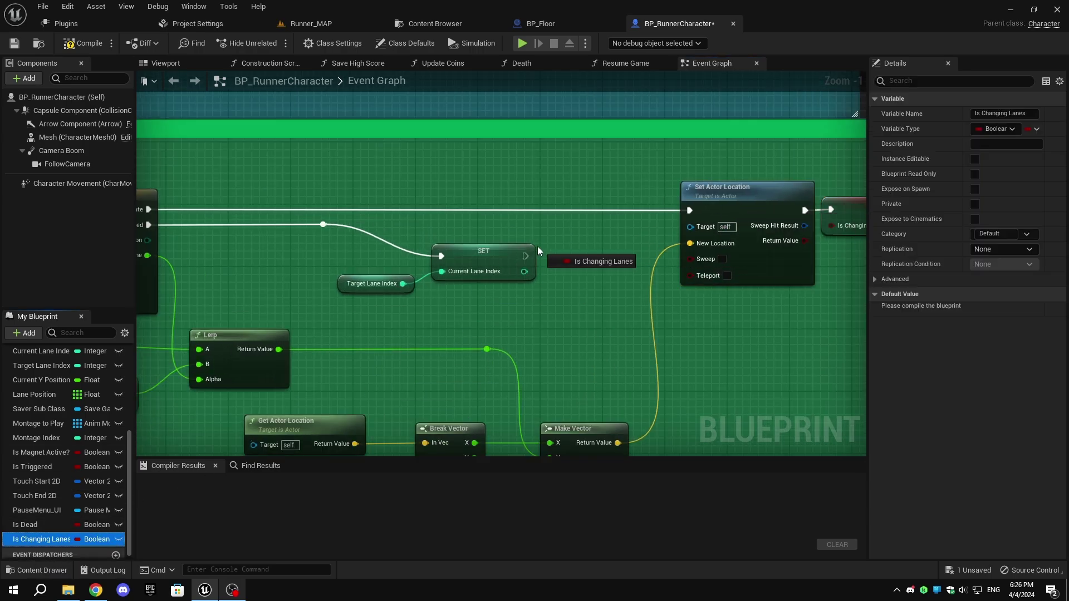
left_click_drag(528, 256, 556, 255, "alt")
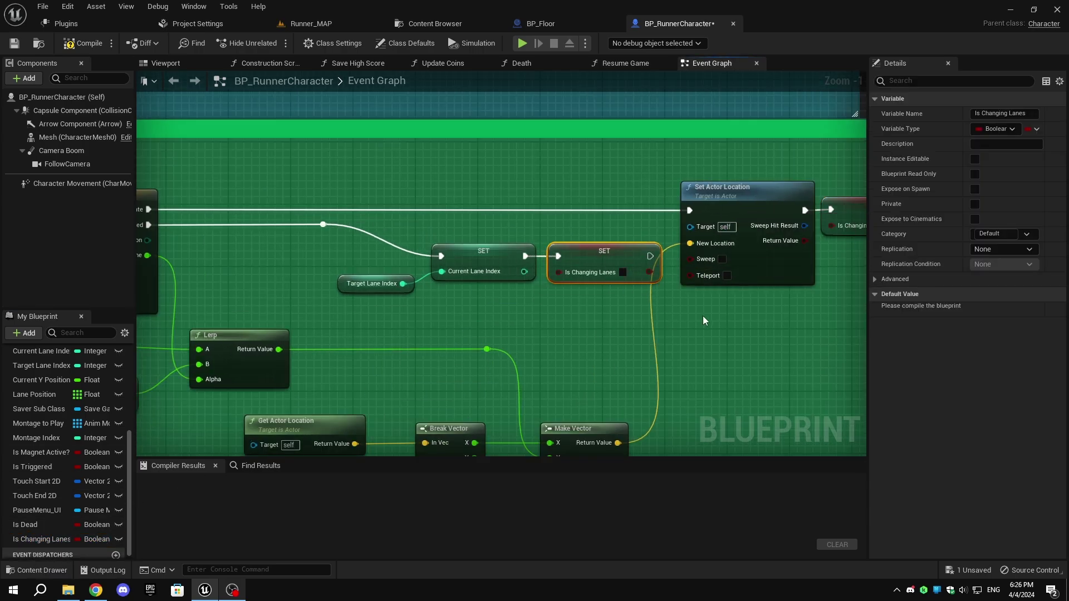
scroll(702, 316, "down", 1)
scroll(689, 284, "down", 1)
scroll(677, 255, "down", 2)
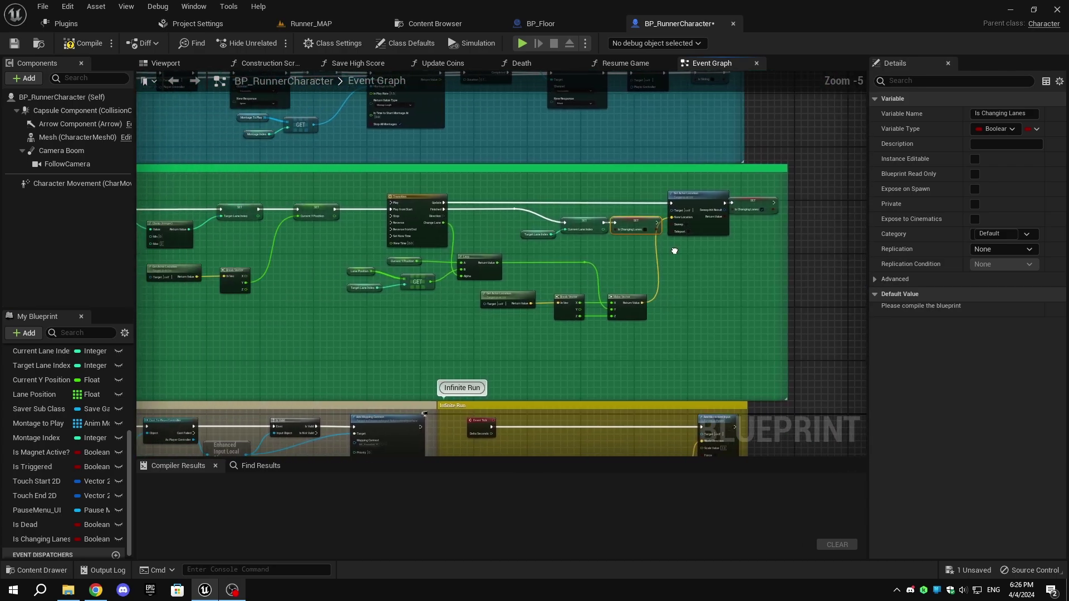
Rearrange input events, Change Lanes, Get Actor Location and Break Vector nodes to make room
right_click_drag(529, 303, 840, 299)
scroll(658, 283, "up", 2)
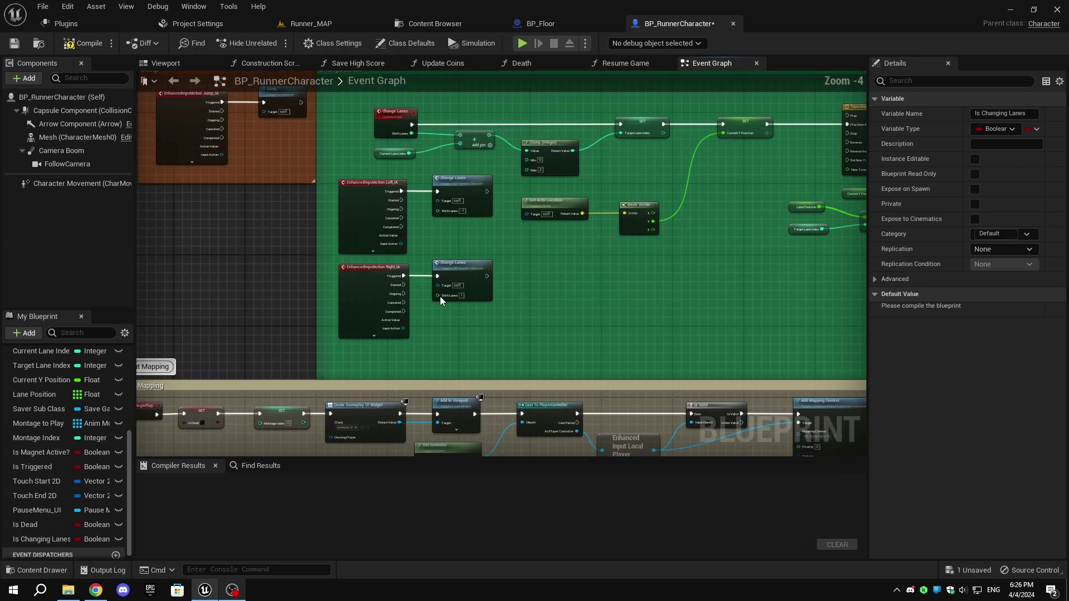
scroll(657, 283, "up", 1)
right_click_drag(658, 283, 531, 324)
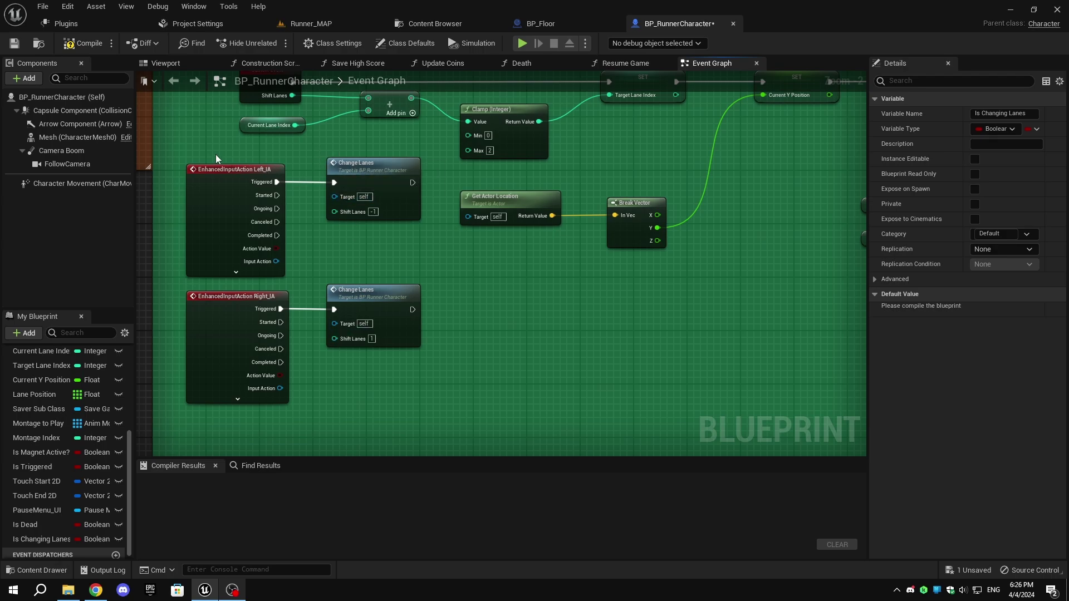
scroll(284, 172, "down", 3)
scroll(281, 173, "down", 2)
scroll(256, 181, "up", 2)
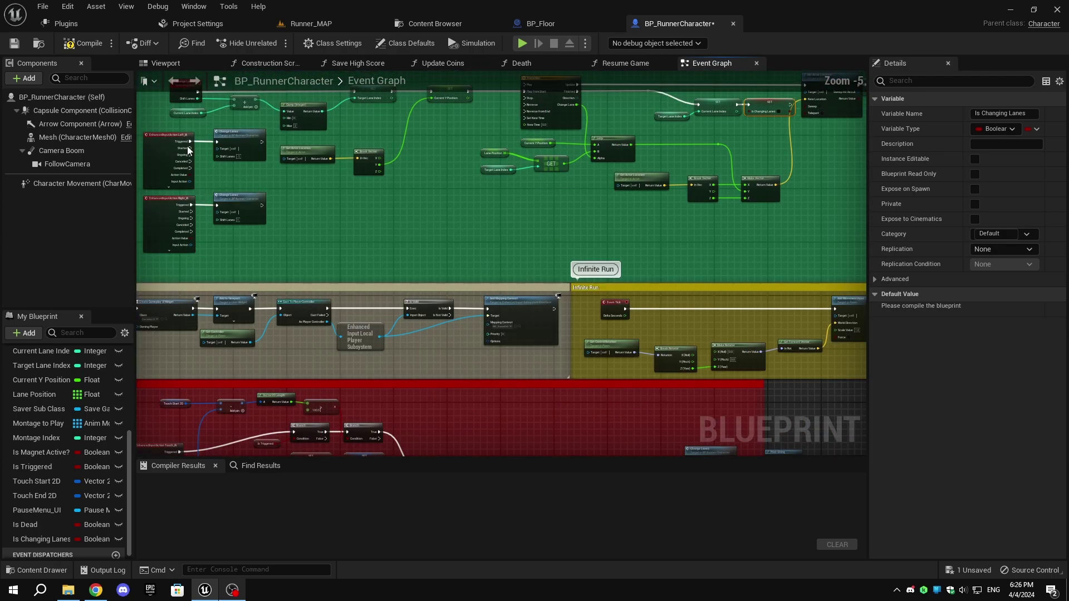
left_click_drag(164, 130, 255, 251)
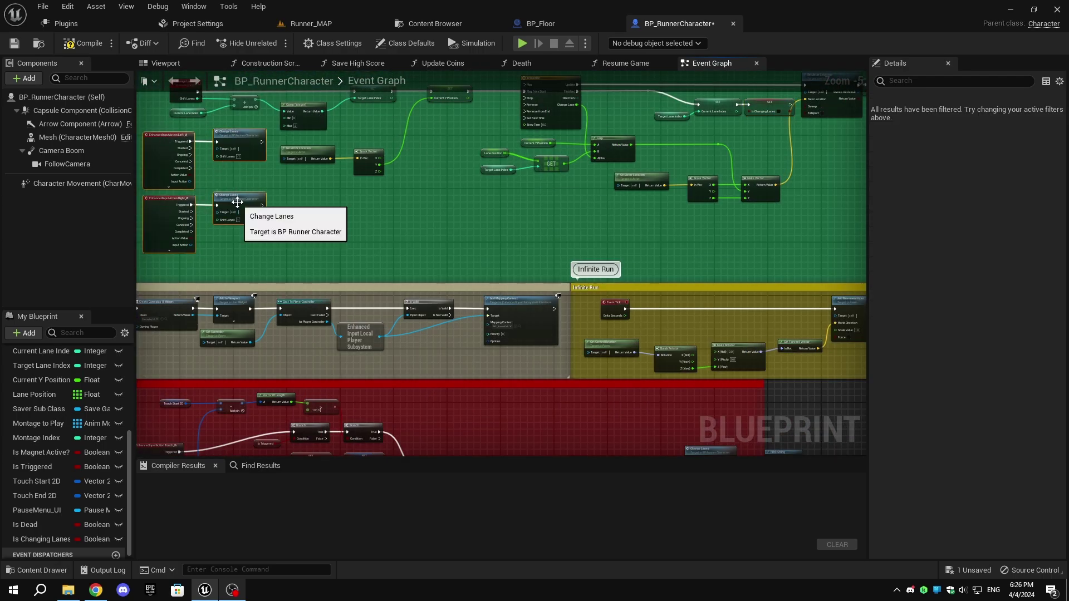
left_click_drag(237, 206, 232, 232)
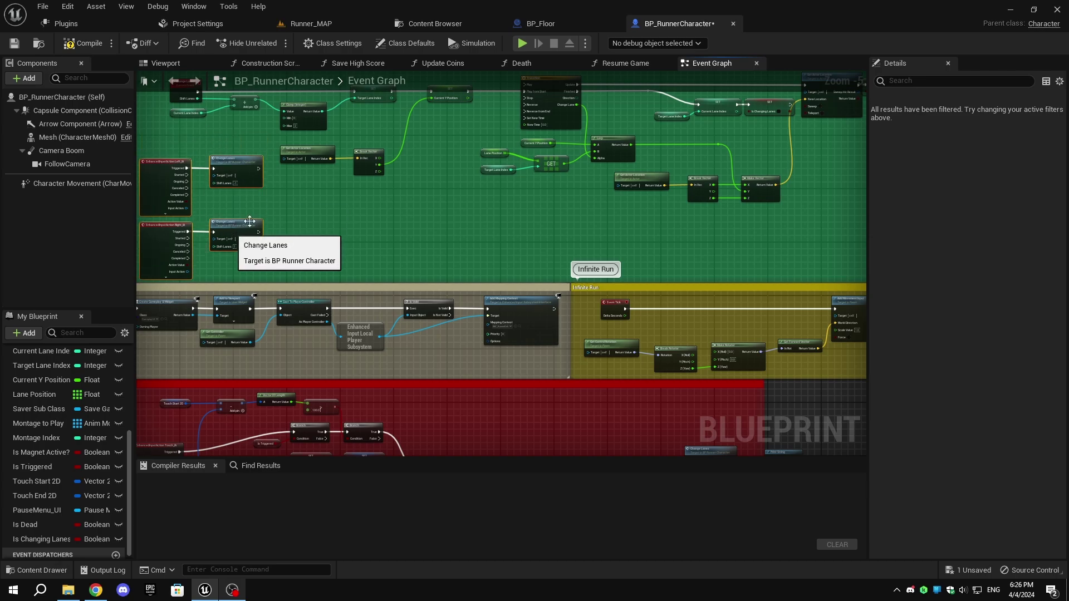
scroll(335, 284, "up", 2)
left_click(365, 311)
scroll(385, 310, "up", 2)
left_click_drag(385, 309, 456, 241)
right_click_drag(535, 239, 577, 331)
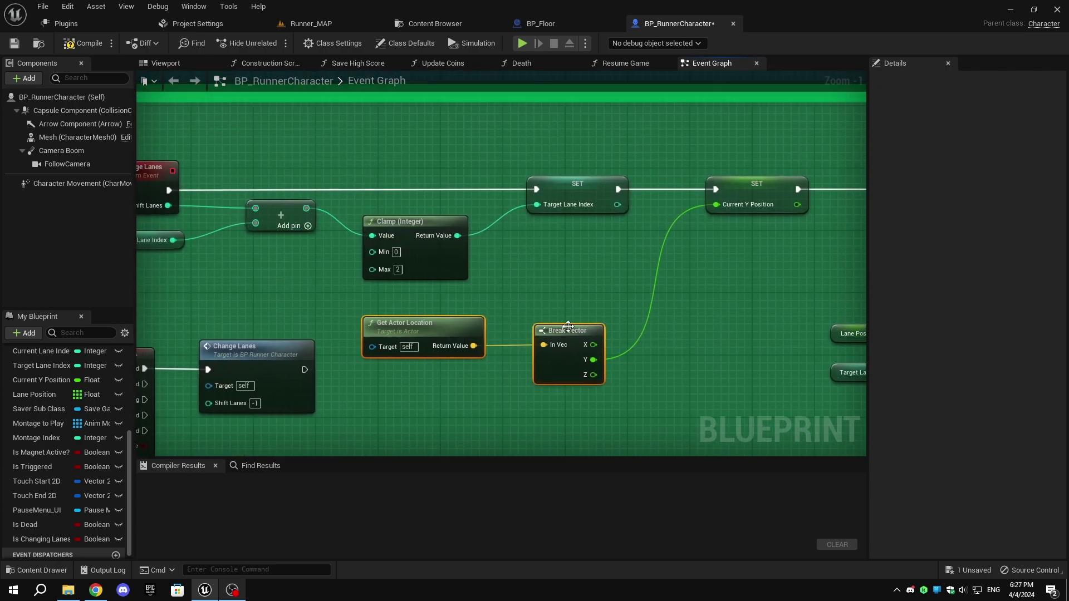
mouse_move(577, 331)
left_mouse_down()
mouse_move(571, 170)
mouse_move(587, 134)
left_mouse_up()
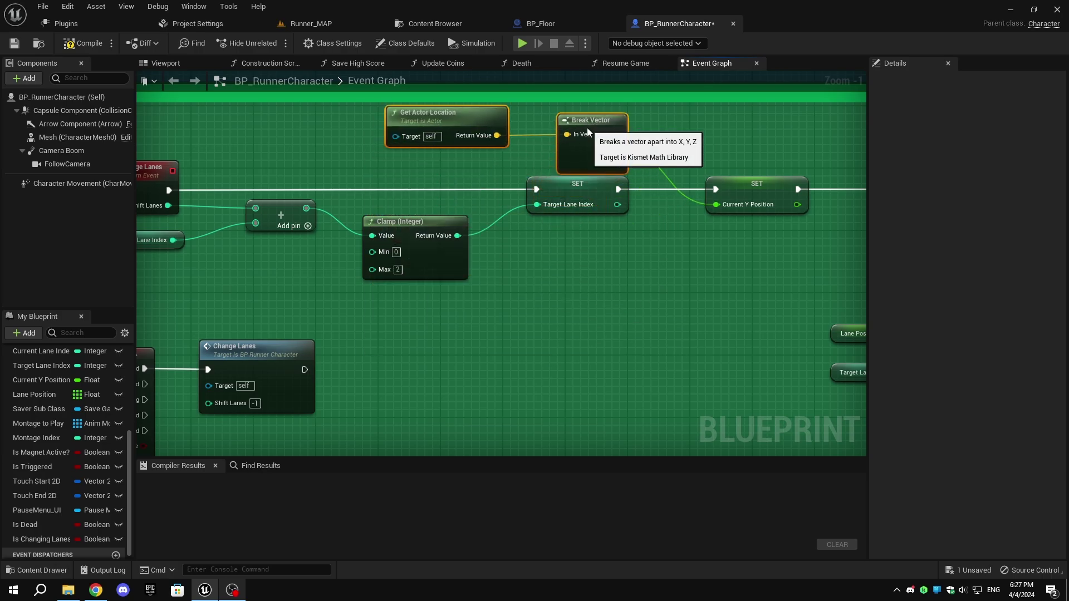
scroll(594, 328, "down", 2)
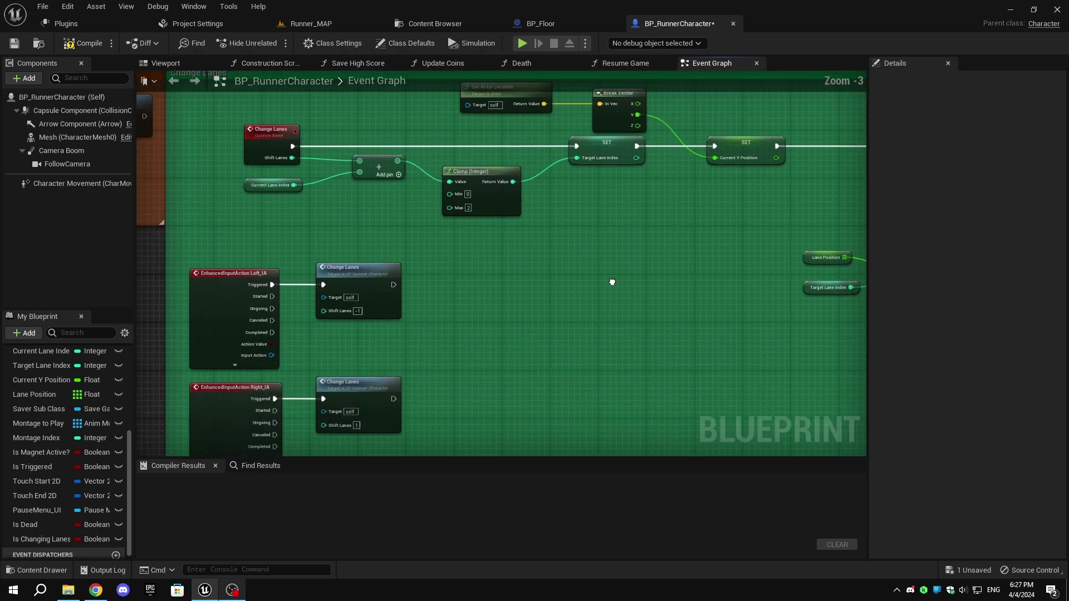
left_click_drag(422, 408, 422, 402)
left_click_drag(400, 354, 600, 353)
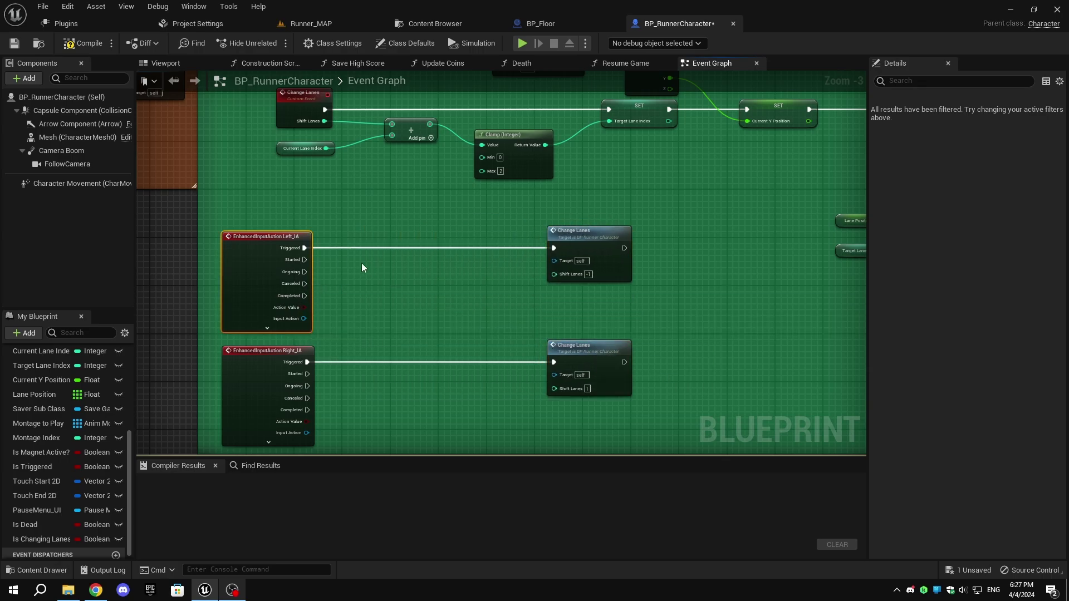
Gate the left Change Lanes with a Branch conditioned on NOT Is Changing Lanes
left_click_drag(371, 250, 472, 251)
type("branch")
left_click(422, 335)
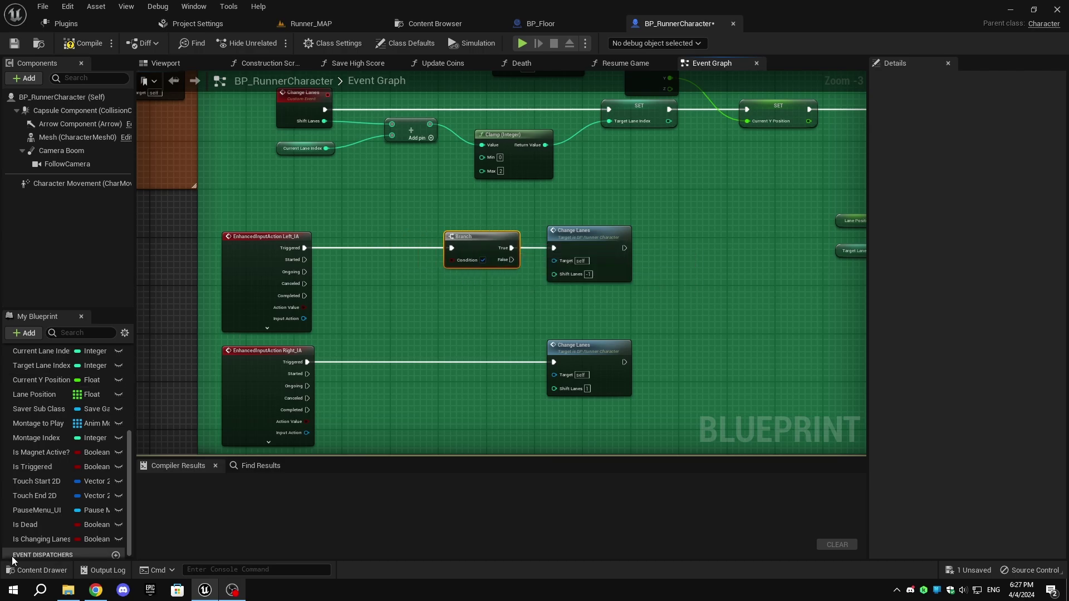
left_click_drag(33, 542, 358, 338)
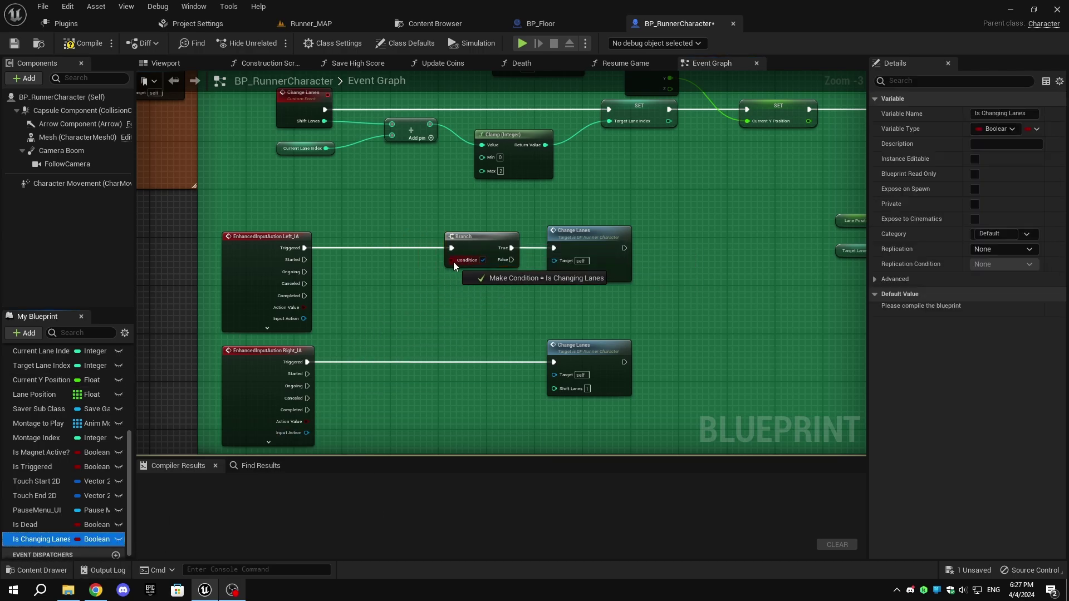
mouse_move(454, 261)
left_mouse_down()
mouse_move(366, 314)
mouse_move(391, 302)
left_mouse_up()
type("not bio")
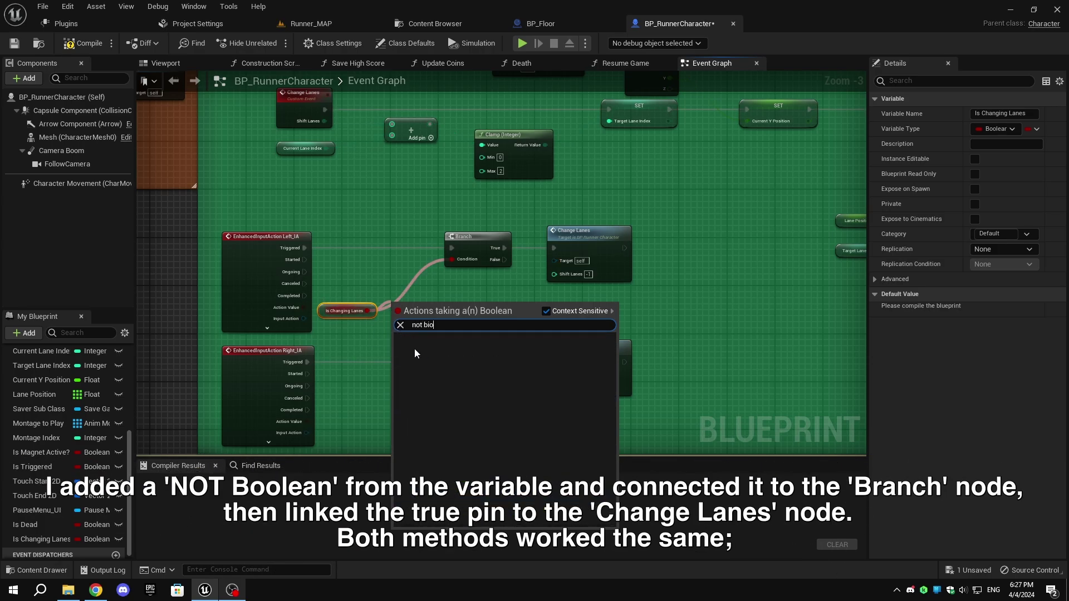
key("BackSpace")
key("BackSpace")
left_click(452, 388)
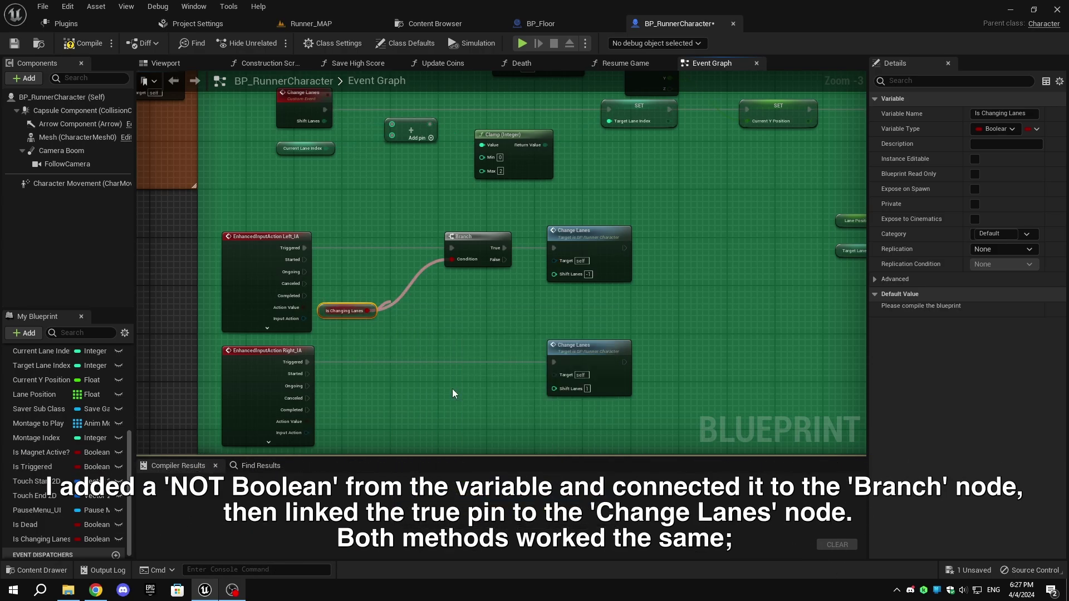
scroll(428, 306, "up", 3)
mouse_move(428, 305)
left_mouse_down()
mouse_move(436, 288)
mouse_move(464, 287)
mouse_move(466, 238)
left_mouse_up()
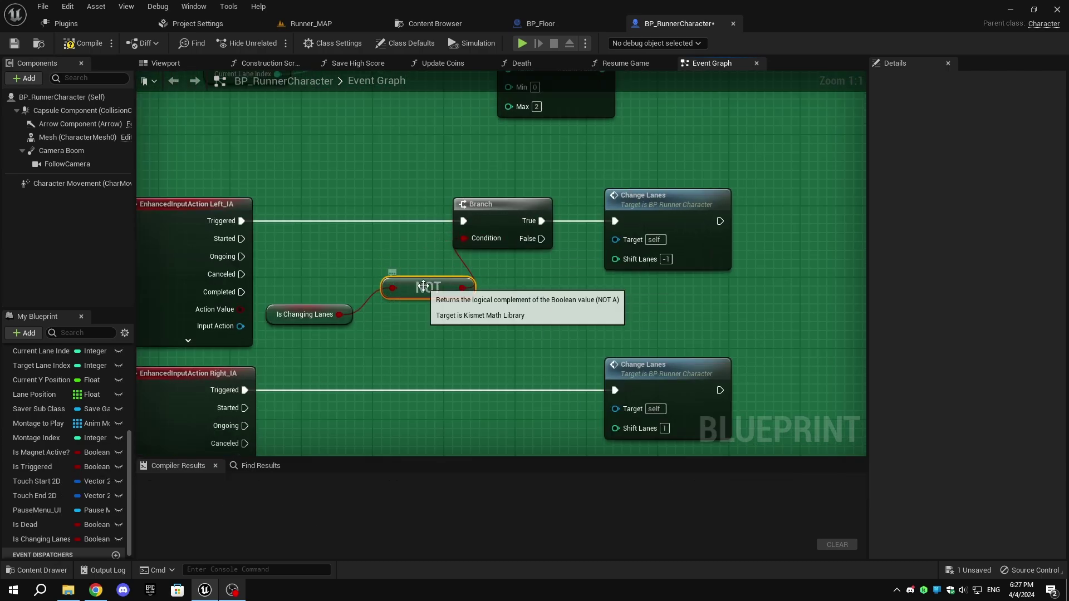
mouse_move(428, 289)
left_mouse_down()
mouse_move(410, 315)
mouse_move(389, 169)
left_mouse_up()
Try aligning the Is Changing Lanes, NOT and Branch nodes, undoing each attempt
left_click(304, 314, "shift")
scroll(298, 145, "down", 1)
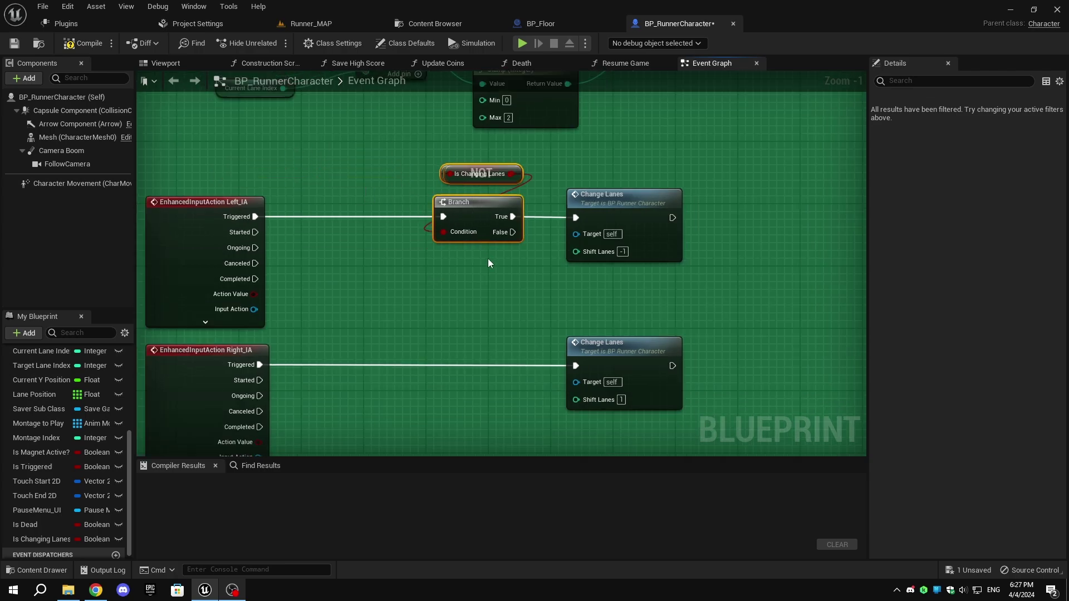
key("shift+d")
key("ctrl+z")
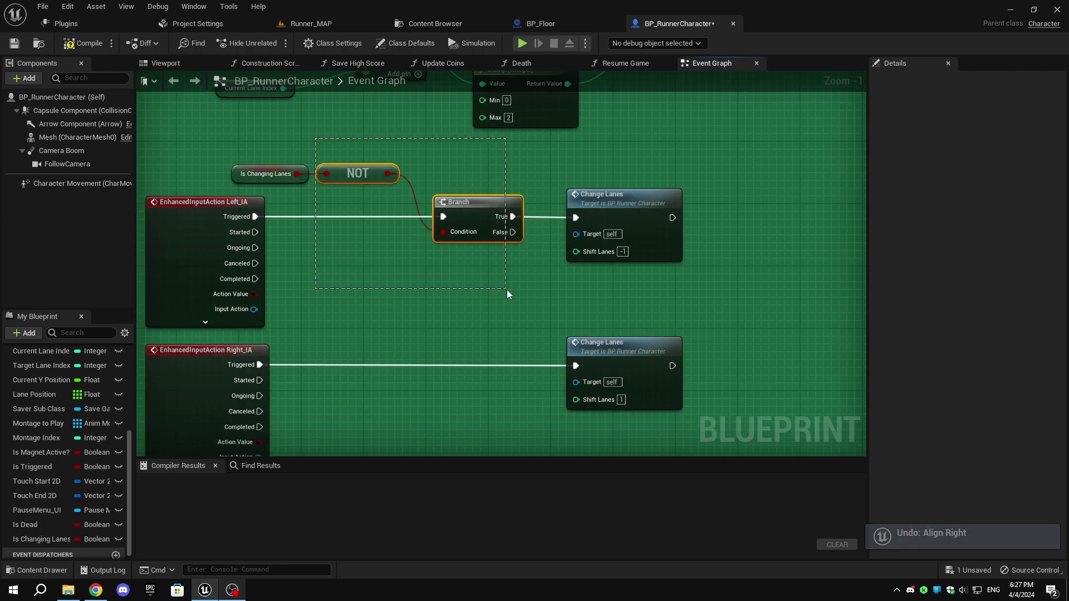
left_click_drag(288, 143, 485, 274)
key("shift+d")
key("ctrl+z")
Duplicate the condition and Branch nodes, wiring the copy's True to the right Change Lanes
left_click_drag(291, 140, 472, 303)
key("ctrl+c")
key("ctrl+v")
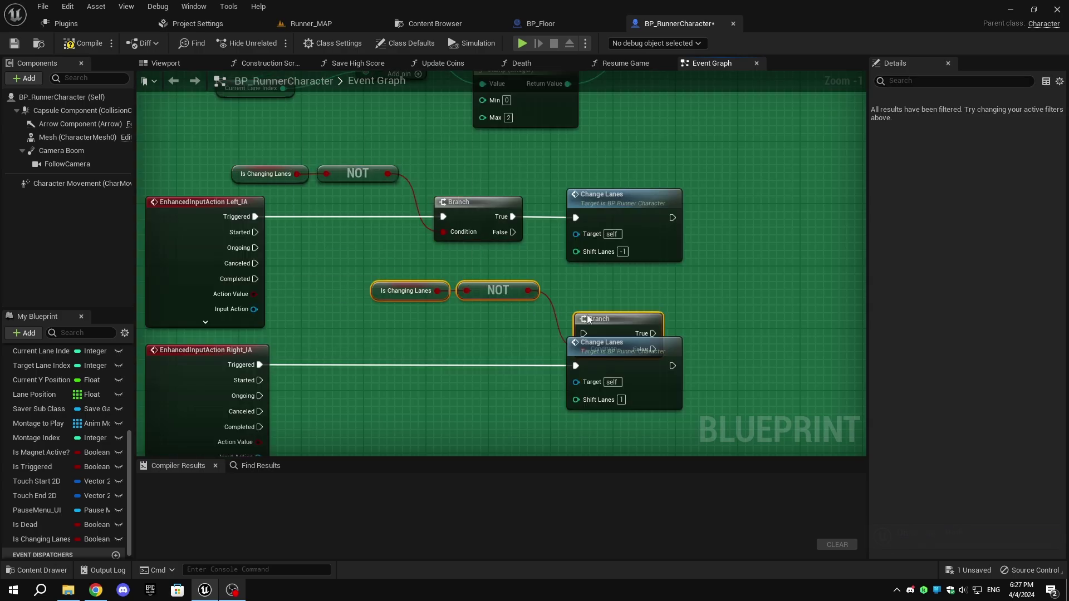
left_click_drag(610, 319, 480, 350)
right_click_drag(480, 349, 576, 284)
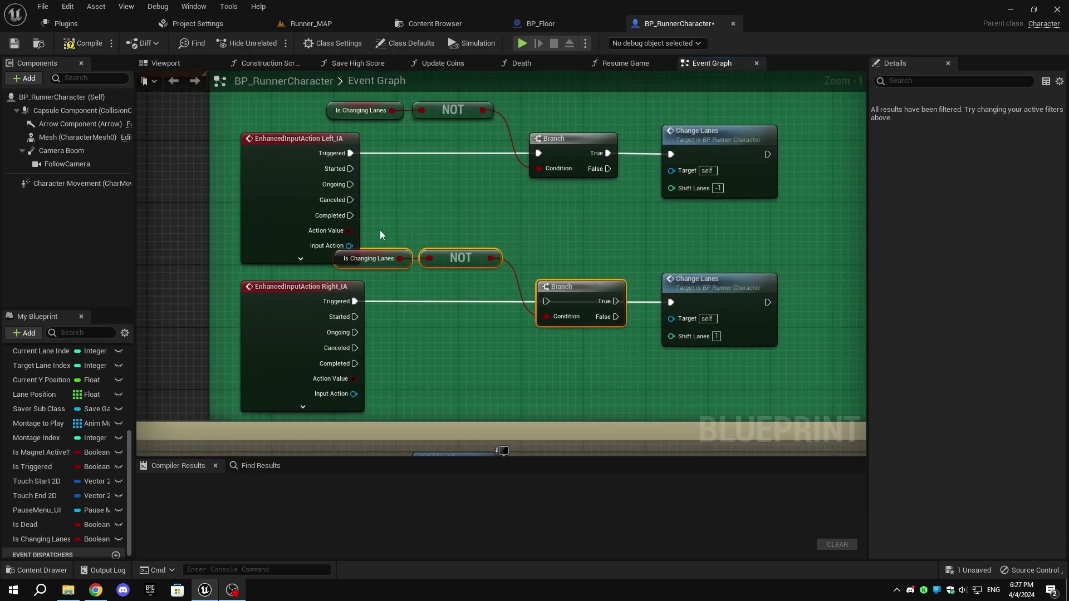
left_click_drag(443, 261, 474, 379)
left_click_drag(545, 301, 356, 301)
left_click_drag(615, 301, 668, 301)
Shift both Branch and Change Lanes pairs right and review the finished logic
left_click_drag(547, 123, 790, 351)
left_click_drag(585, 287, 600, 286)
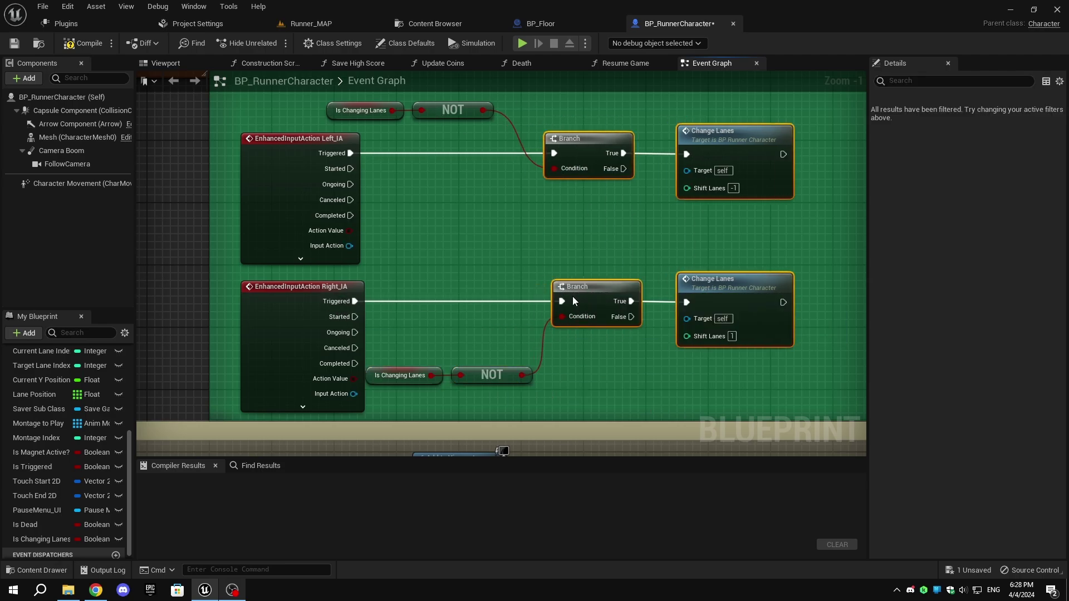
left_click_drag(378, 100, 524, 412)
left_click(479, 208)
scroll(480, 208, "up", 1)
right_click_drag(520, 280, 235, 112)
Compile BP_RunnerCharacter and pan across the Set Actor Location section
left_click(65, 47)
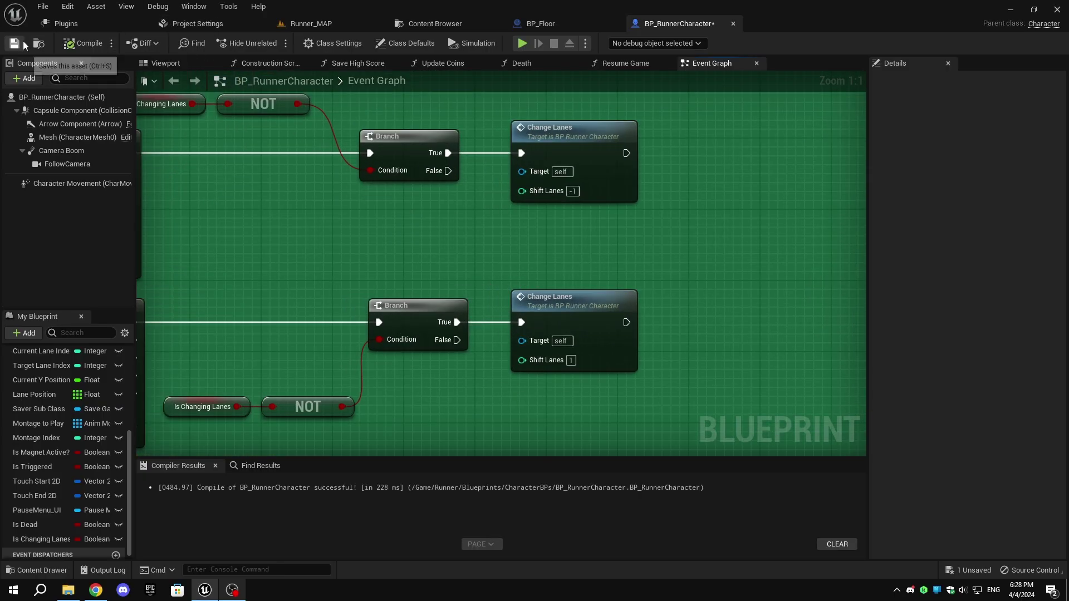
scroll(357, 122, "down", 4)
scroll(459, 192, "up", 3)
right_click_drag(620, 240, 327, 298)
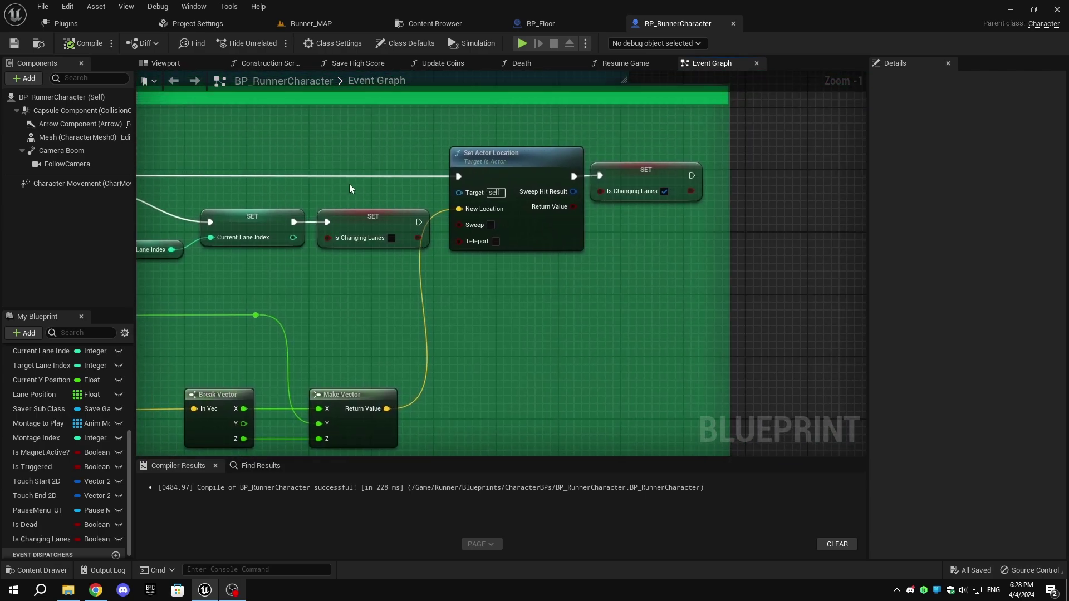
right_click_drag(355, 190, 597, 135)
Play-test Runner_MAP with a jump, then return to the blueprint editor
left_click(322, 22)
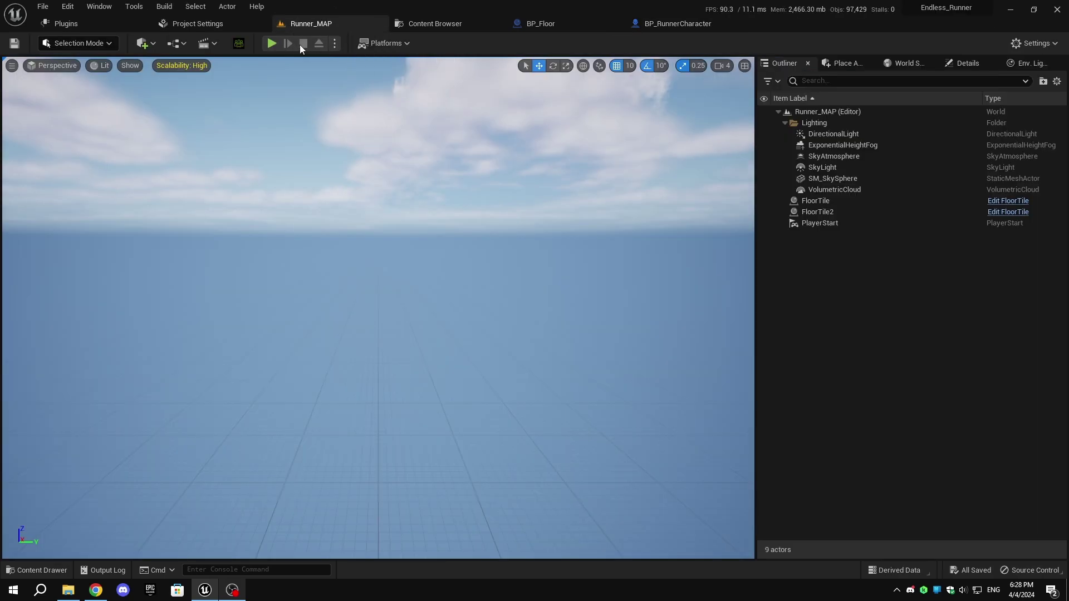
left_click(271, 43)
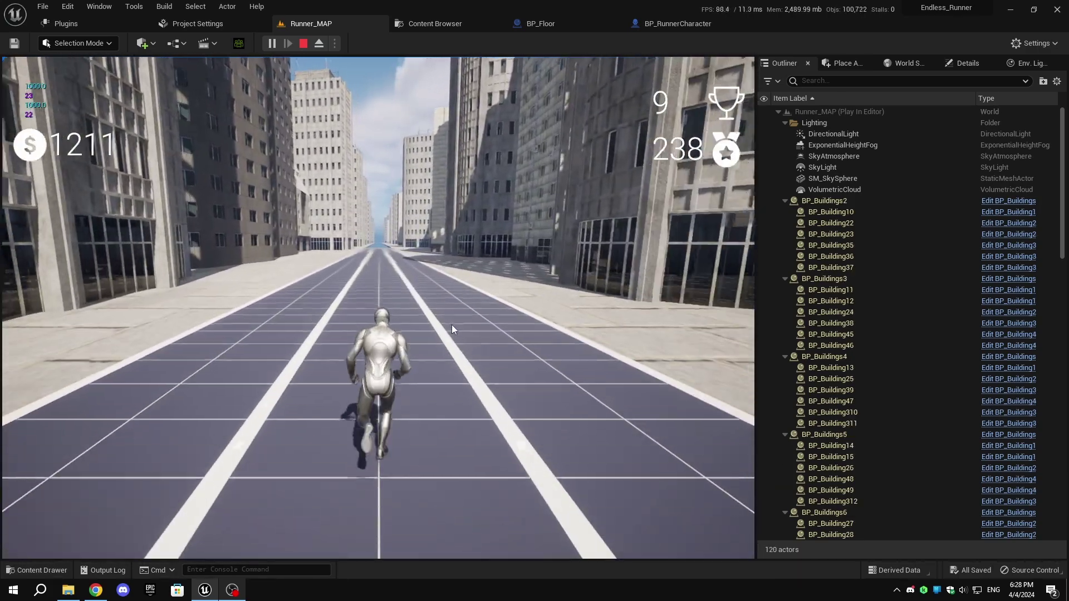
key("space")
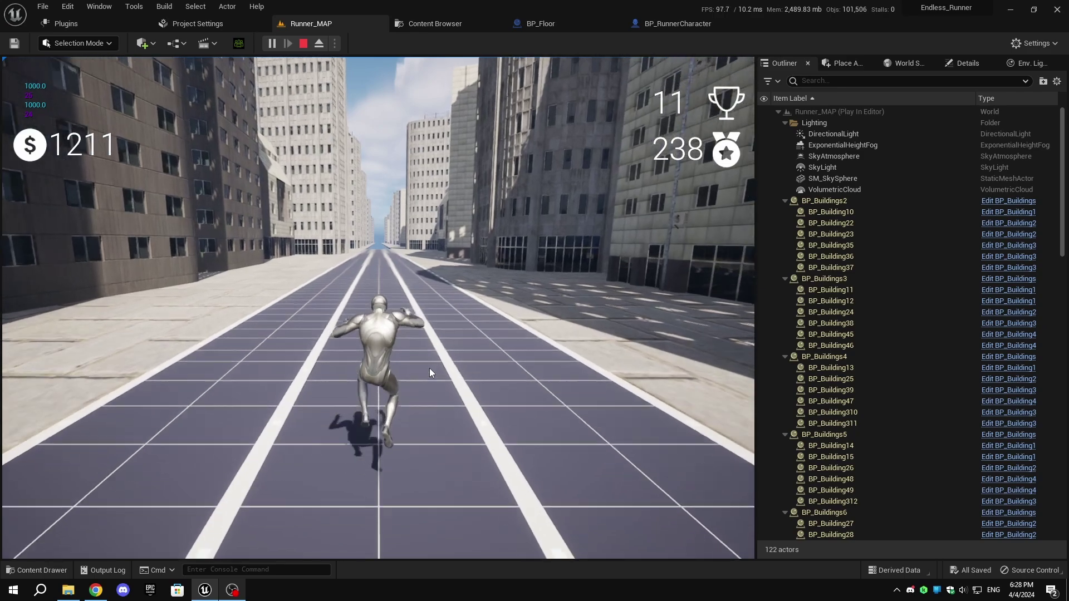
left_click(620, 28)
Browse from Blueprints through the Runner Characters folders into Kevin's Animations folder
left_click(535, 23)
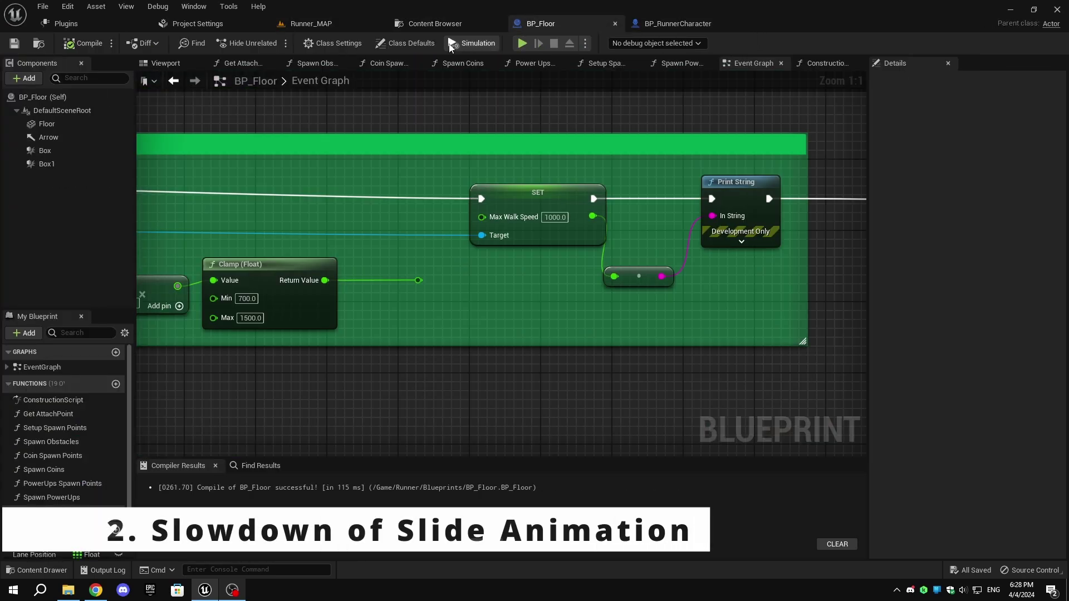
left_click(456, 26)
left_click(308, 42)
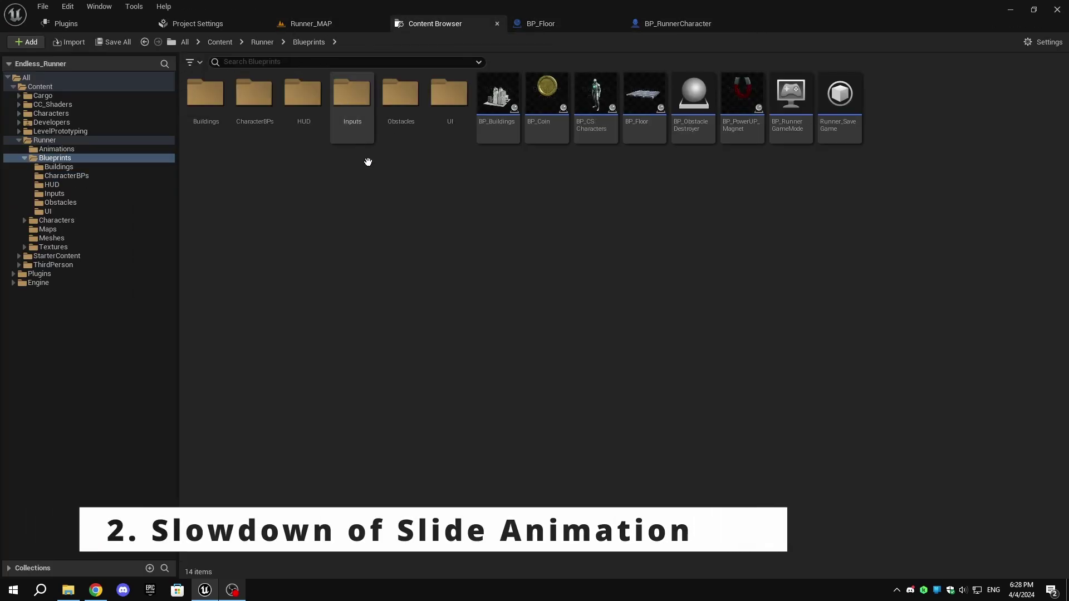
key("alt+Right")
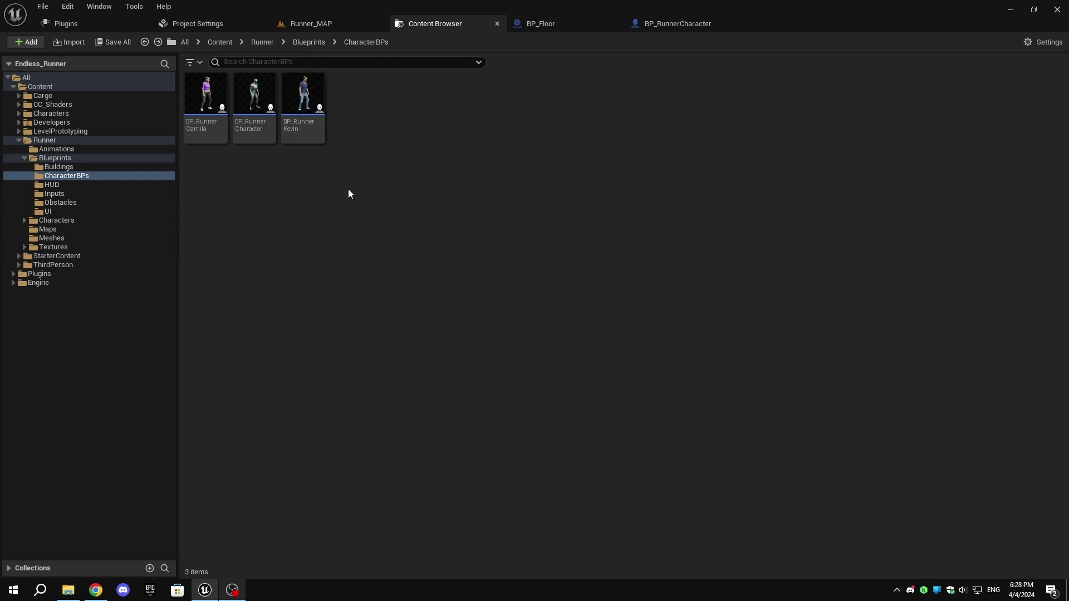
left_click(308, 42)
left_click(261, 42)
double_click(303, 94)
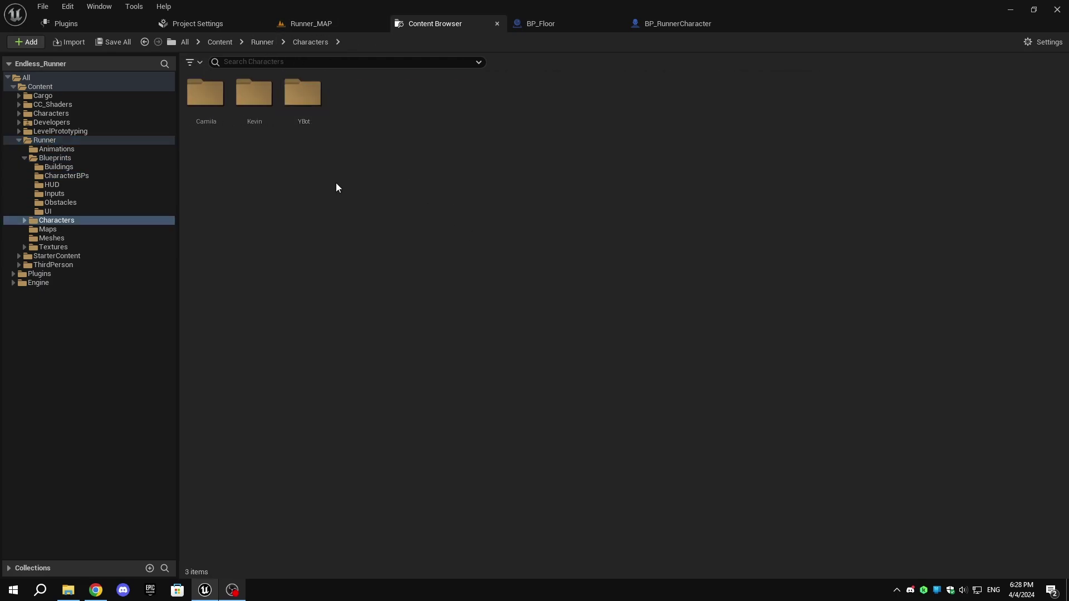
double_click(254, 94)
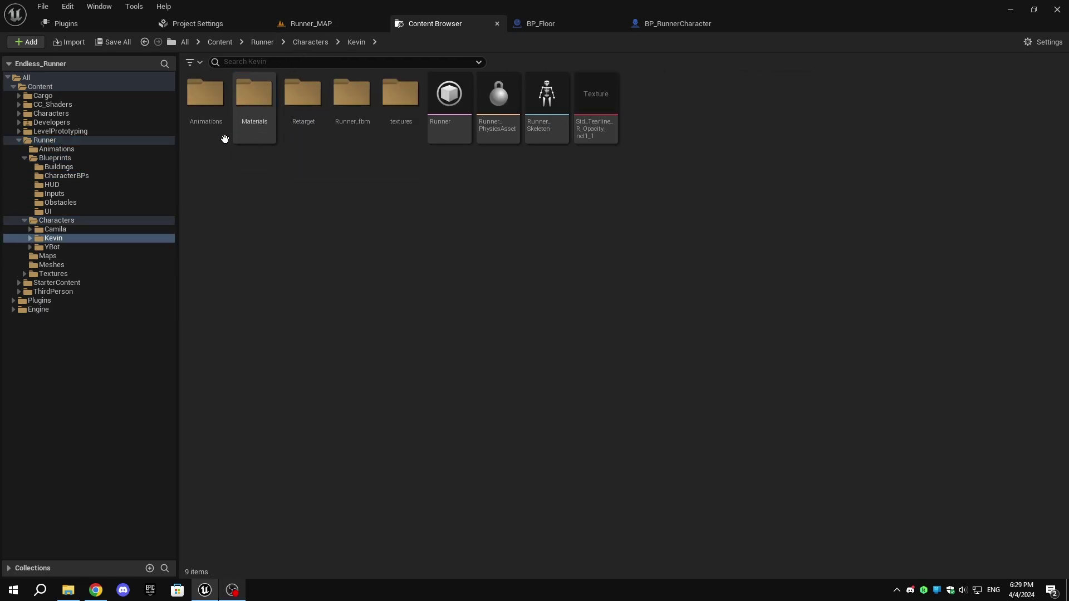
double_click(209, 101)
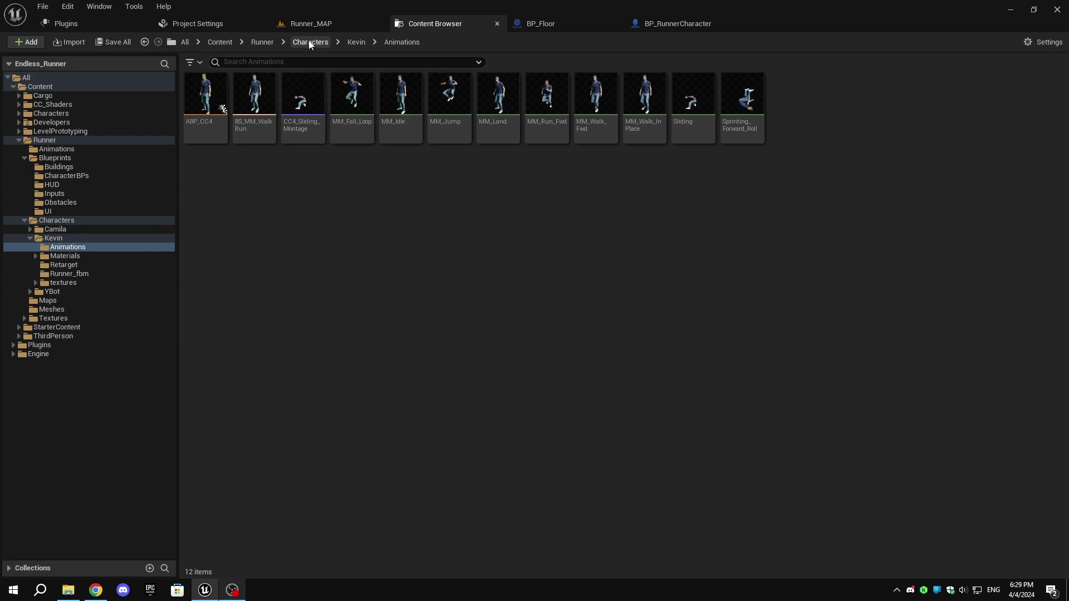
Go from Content into Runner > Animations and bring up its asset creation menu
left_click(219, 43)
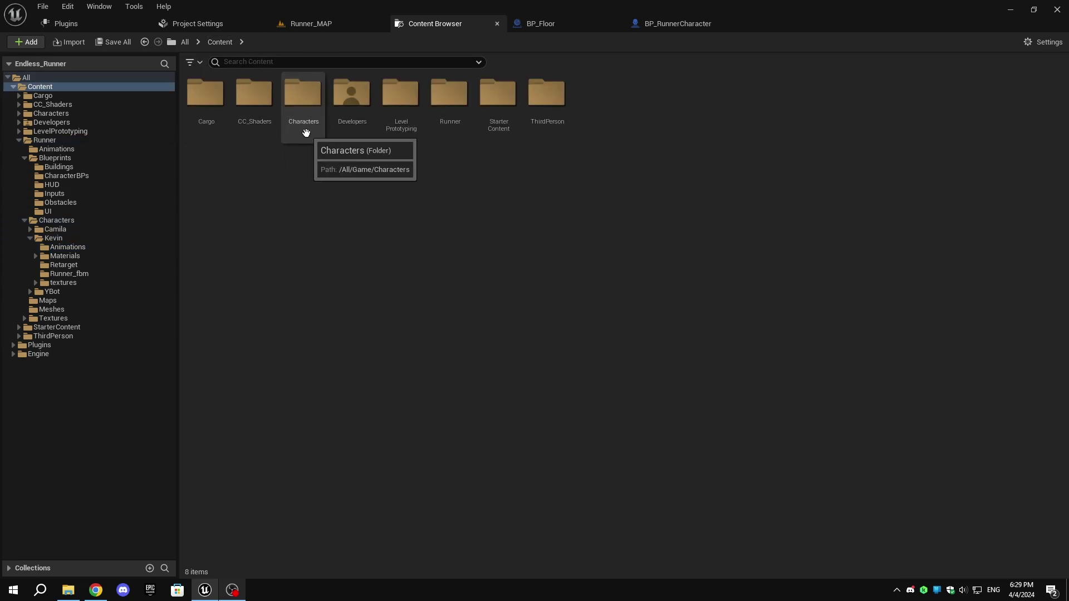
double_click(302, 105)
left_click(220, 42)
double_click(449, 105)
double_click(209, 105)
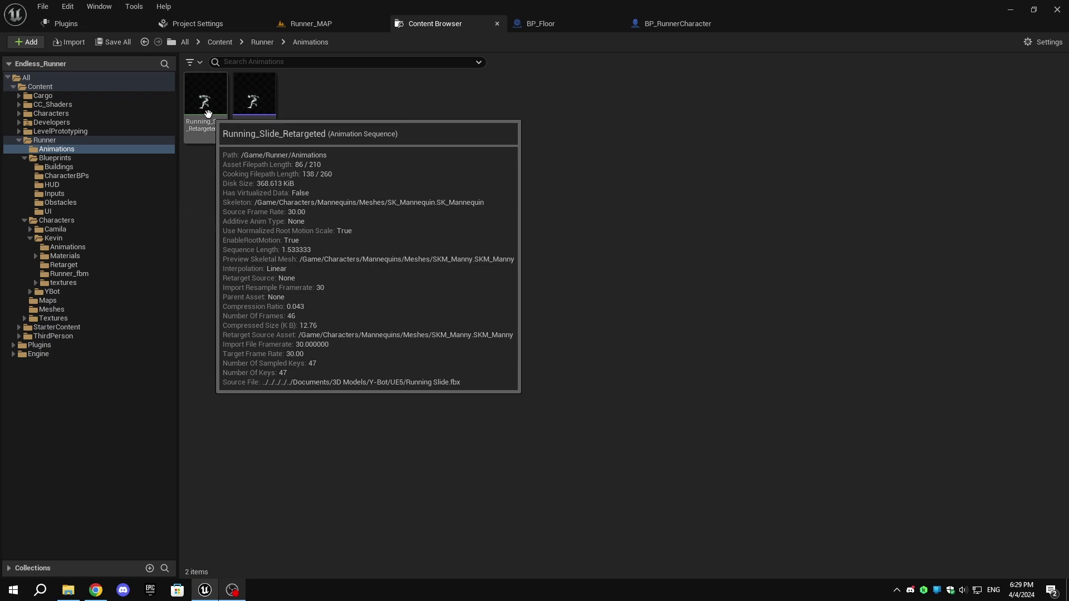
right_click(274, 159)
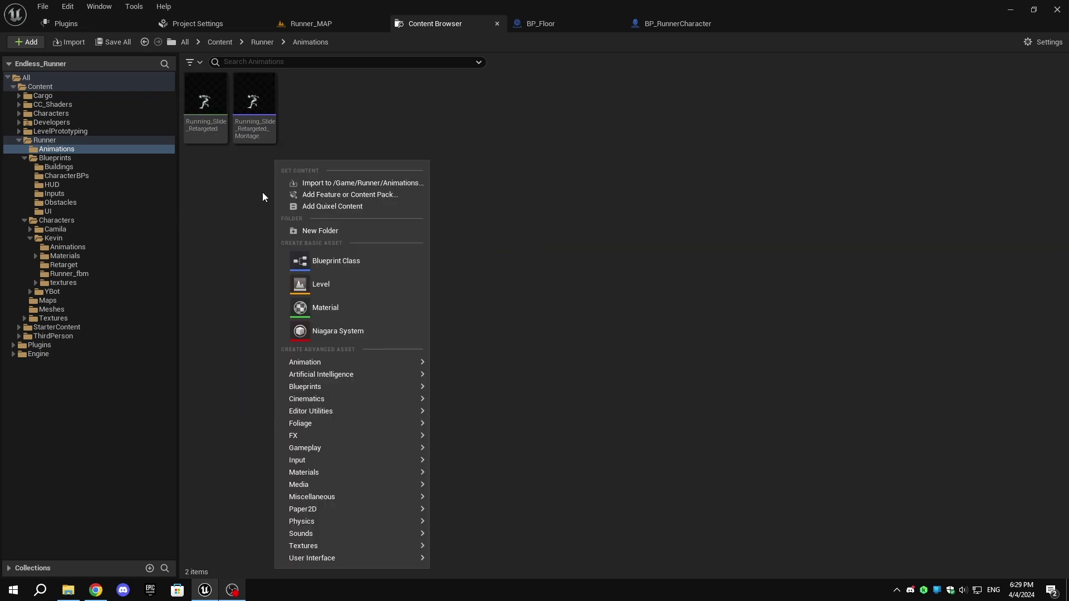
mouse_move(351, 362)
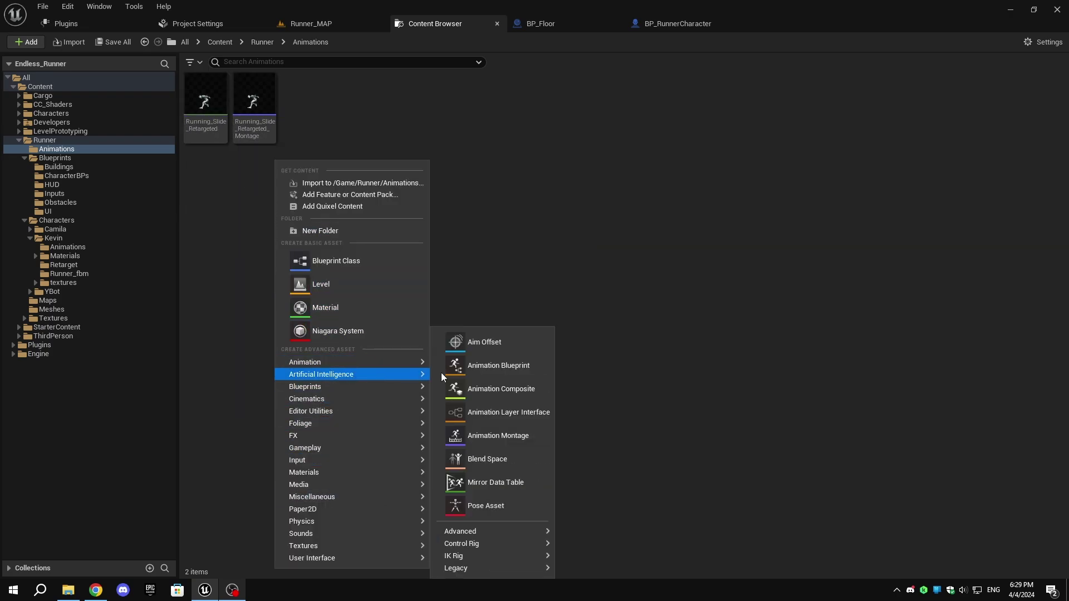
Create Blend Space 1D BS_Slide on SK_Mannequin and open it for editing
mouse_move(492, 567)
left_click(595, 562)
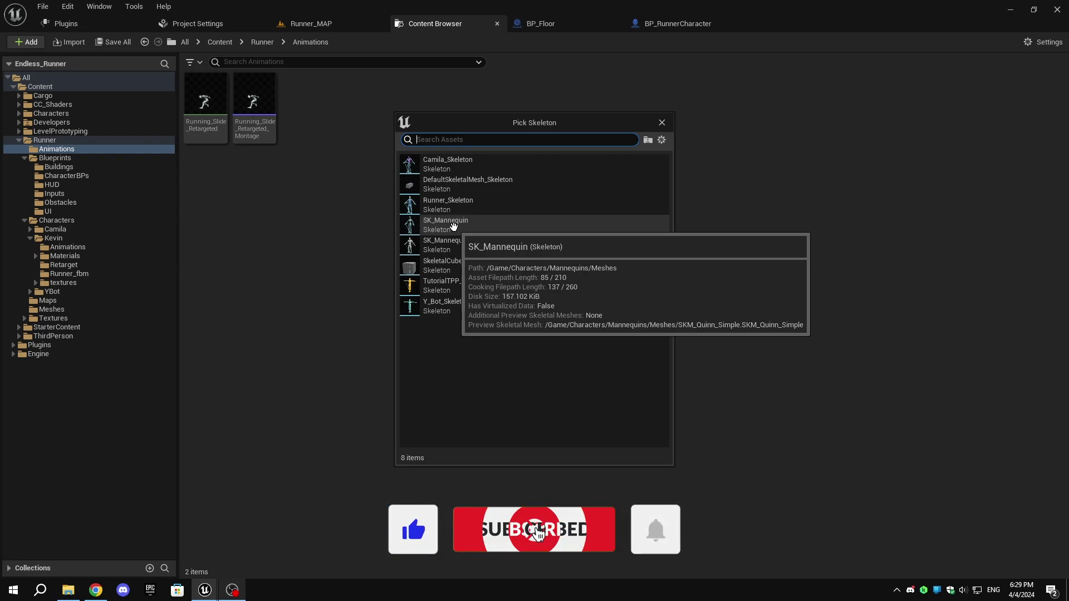
left_click(451, 226)
type("BS_Slide")
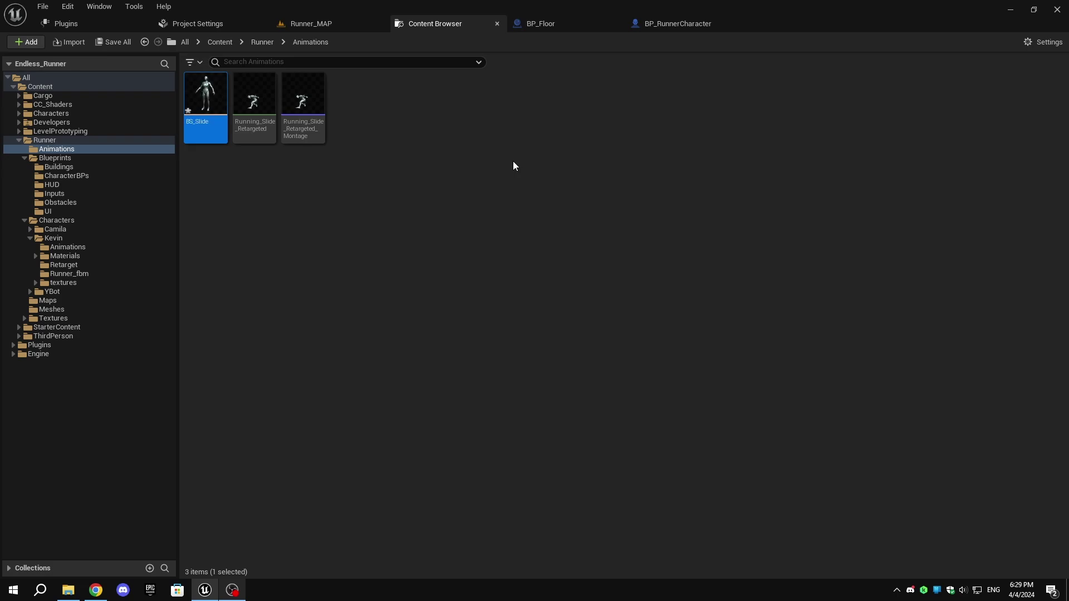
key("Return")
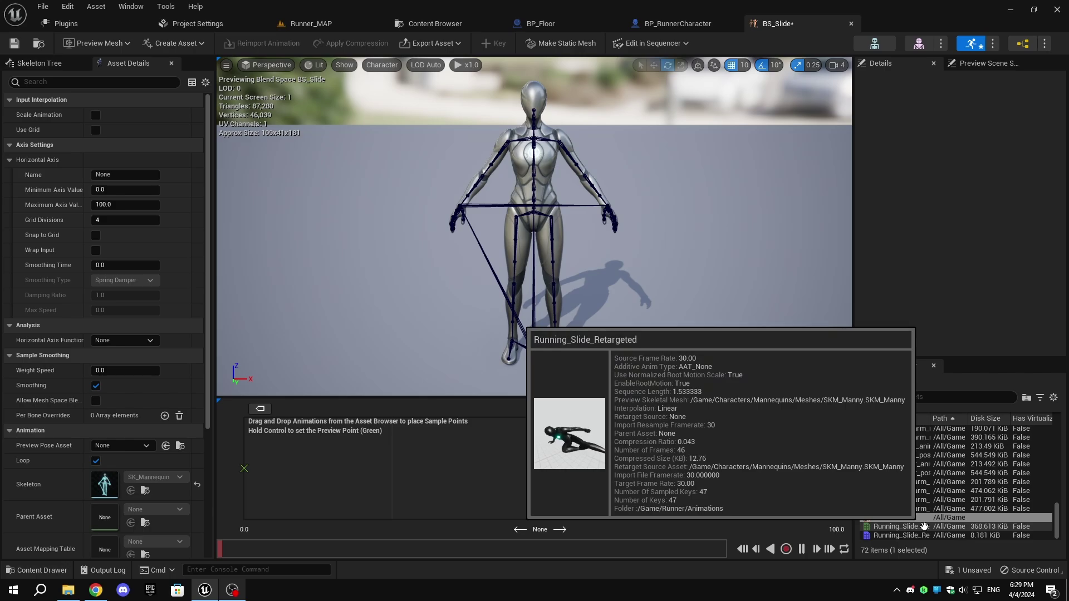
Add two Running_Slide_Retargeted samples on a Speed horizontal axis with maximum 500
left_click_drag(924, 526, 244, 468)
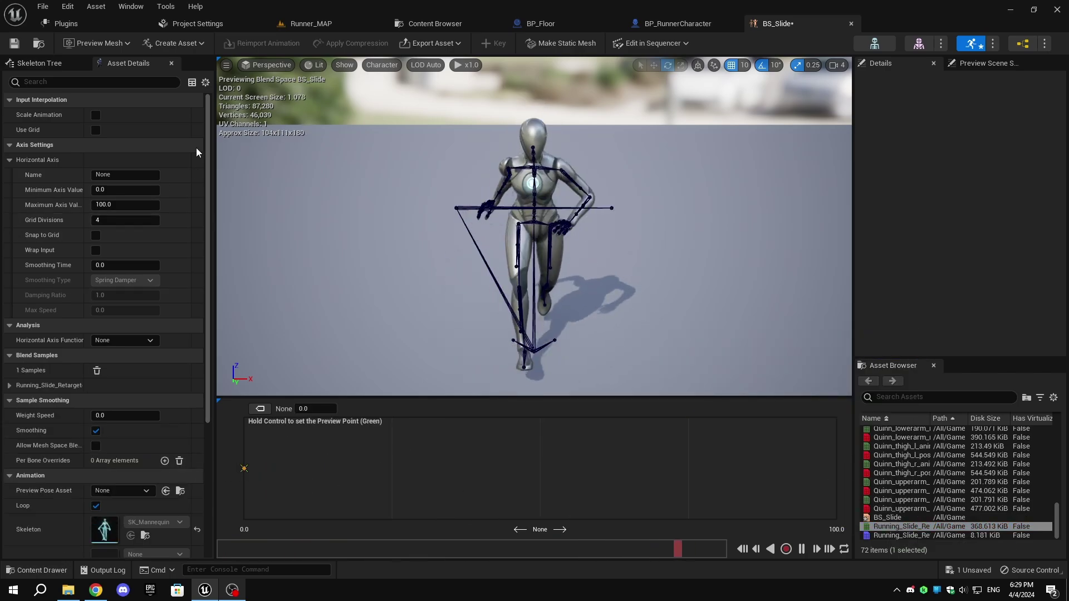
left_click(108, 174)
type("Speed")
key("Return")
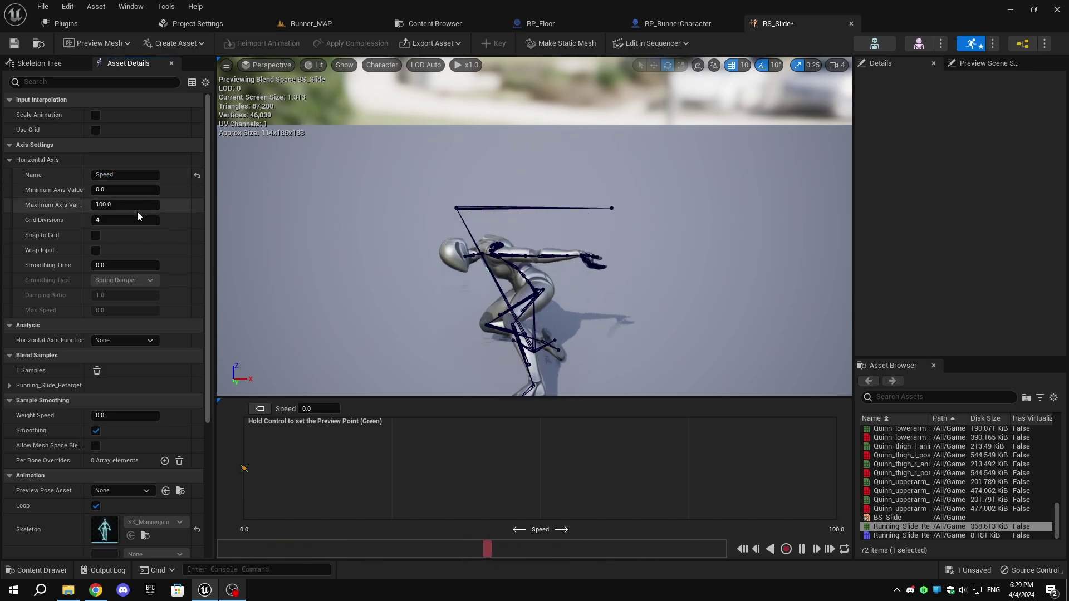
left_click(125, 204)
type("500")
key("Return")
mouse_move(897, 527)
left_mouse_down()
mouse_move(782, 483)
mouse_move(836, 468)
left_mouse_up()
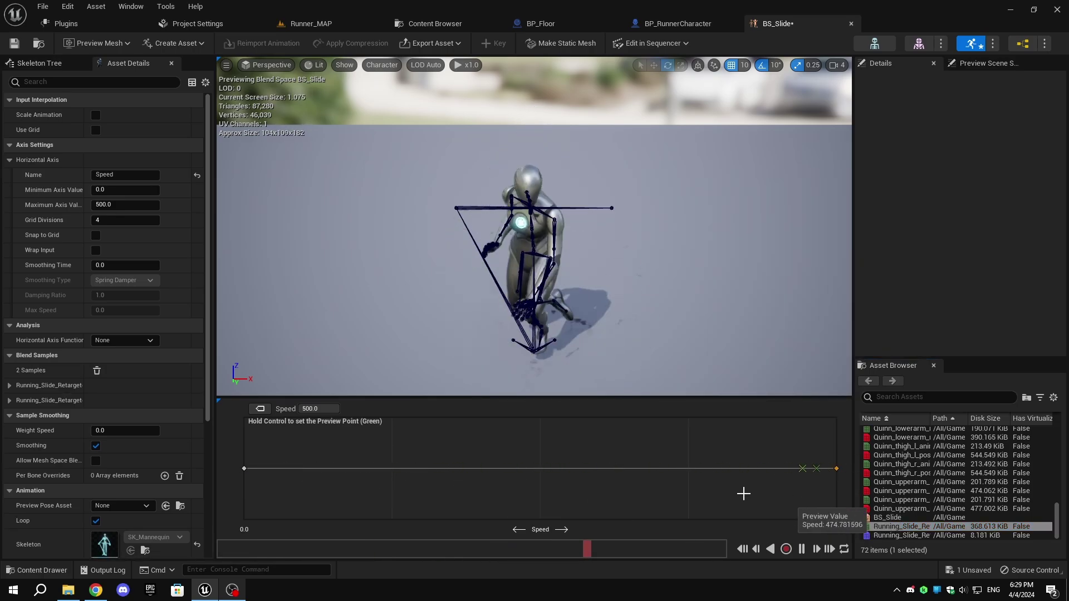
Save BS_Slide, close its editor and return to the Content Browser
left_click(14, 43)
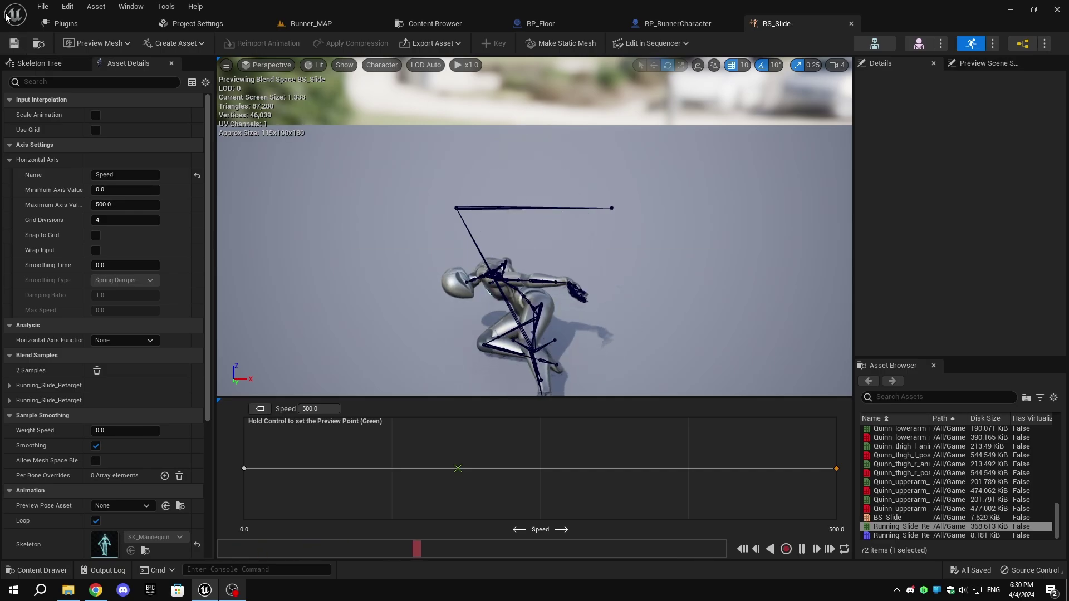
middle_click(766, 30)
left_click(436, 27)
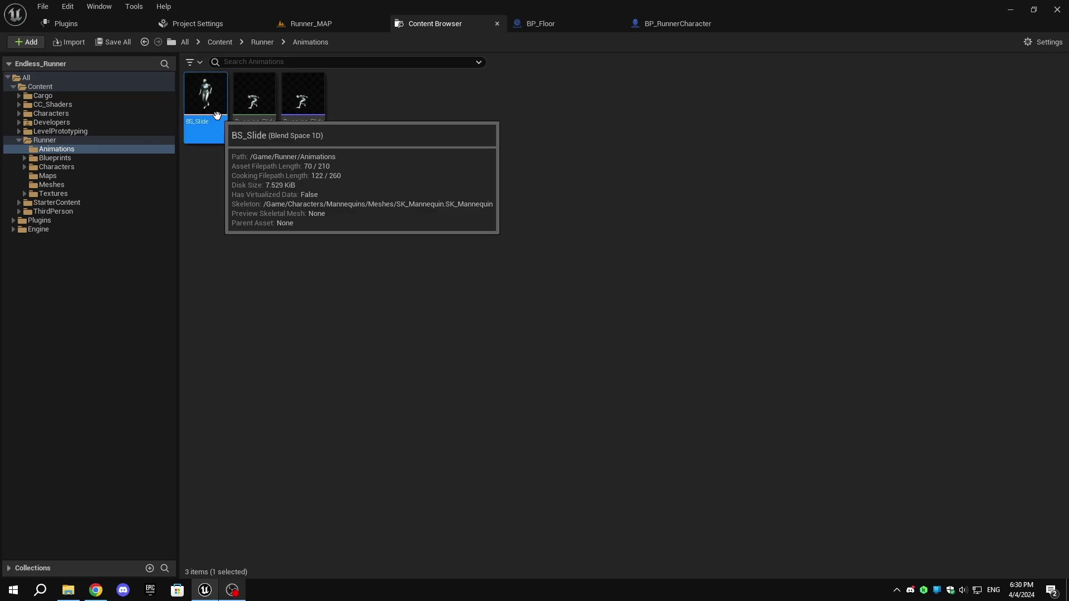
Rename the mannequin blend space BS_Slide to BS_UE5_Slide
key("F2")
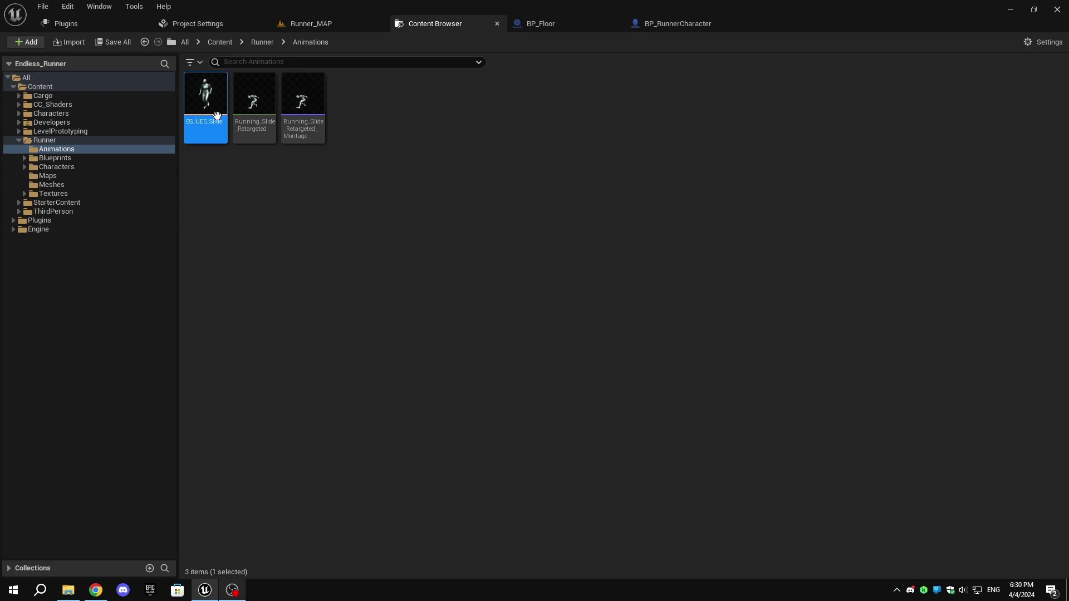
key("Return")
left_click(261, 42)
Create a Blend Space 1D for Runner_Skeleton in Characters > Kevin > Animations
double_click(302, 96)
double_click(254, 96)
double_click(224, 133)
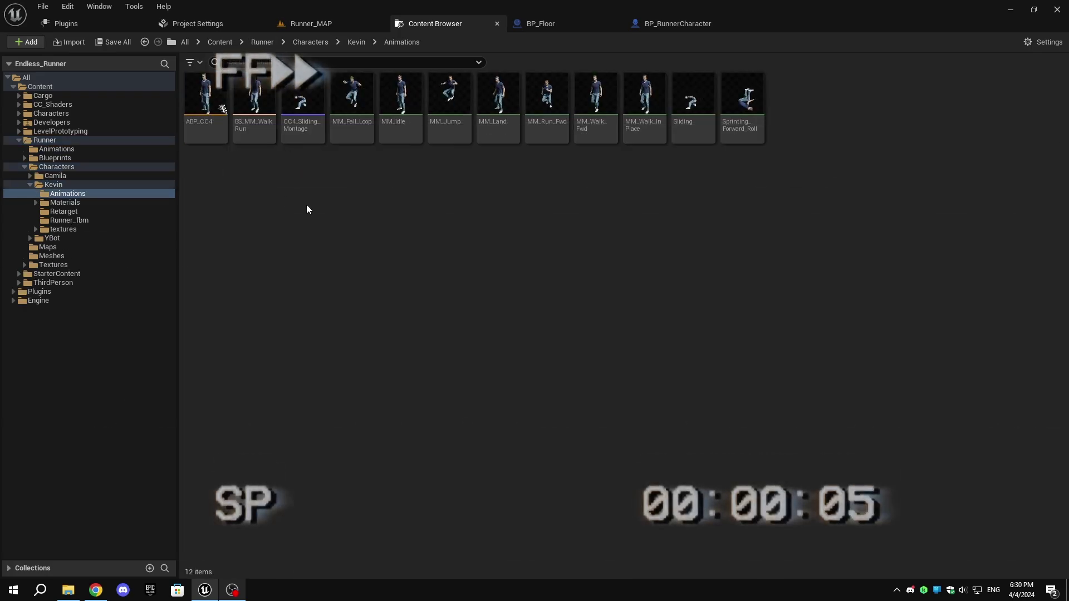
right_click(306, 205)
left_click(577, 459)
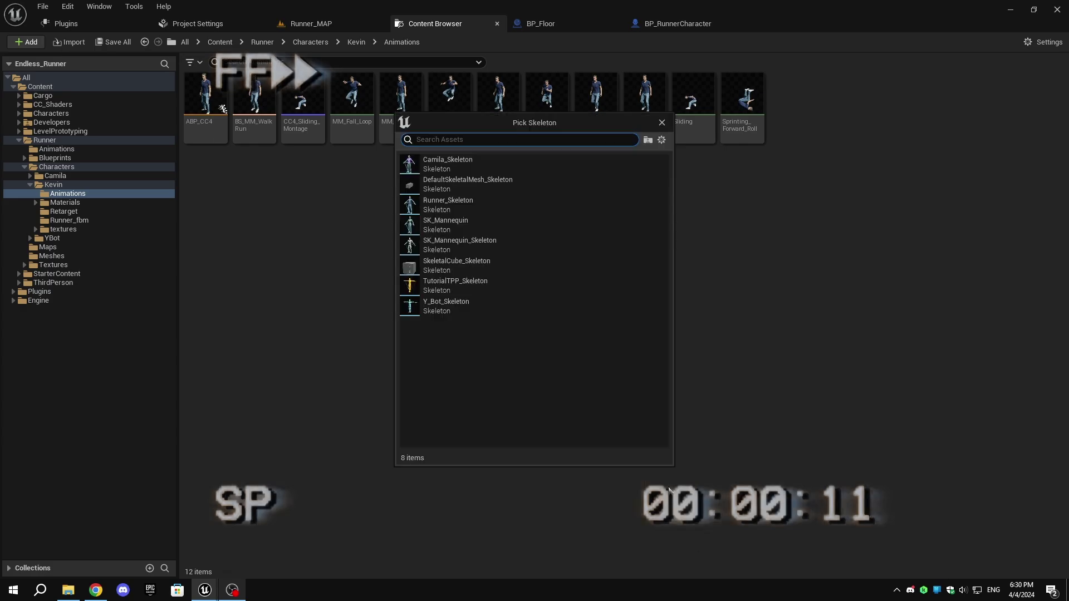
left_click(446, 208)
type("BS_Slide")
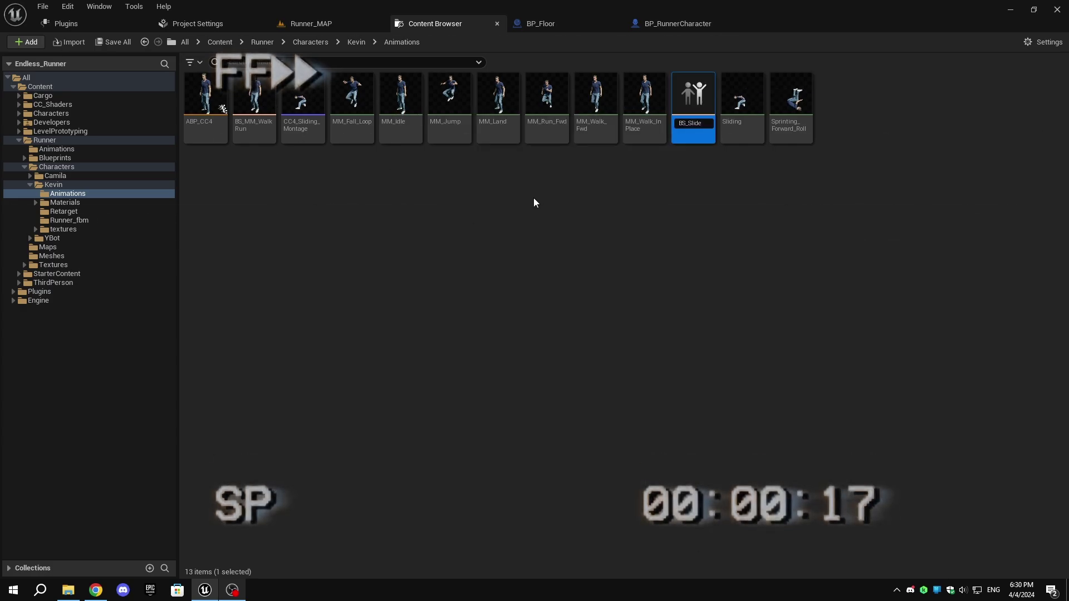
type("_Kevin_")
Name the new blend space BS_Kevin_Slide, open it, and add a Sliding sample
key("Return")
double_click(255, 100)
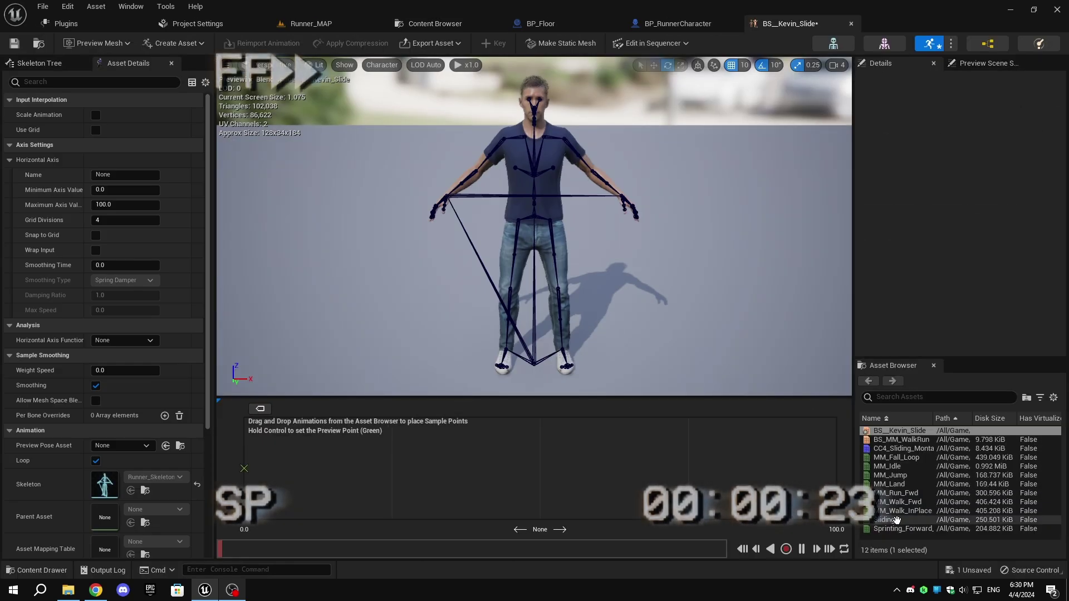
left_click_drag(896, 519, 244, 468)
Set the axis to Speed with maximum 500, add a second Sliding sample, and close
left_click(119, 174)
type("Speed")
key("Return")
left_click(126, 205)
type("500")
key("Return")
mouse_move(885, 520)
left_mouse_down()
mouse_move(798, 498)
mouse_move(836, 468)
left_mouse_up()
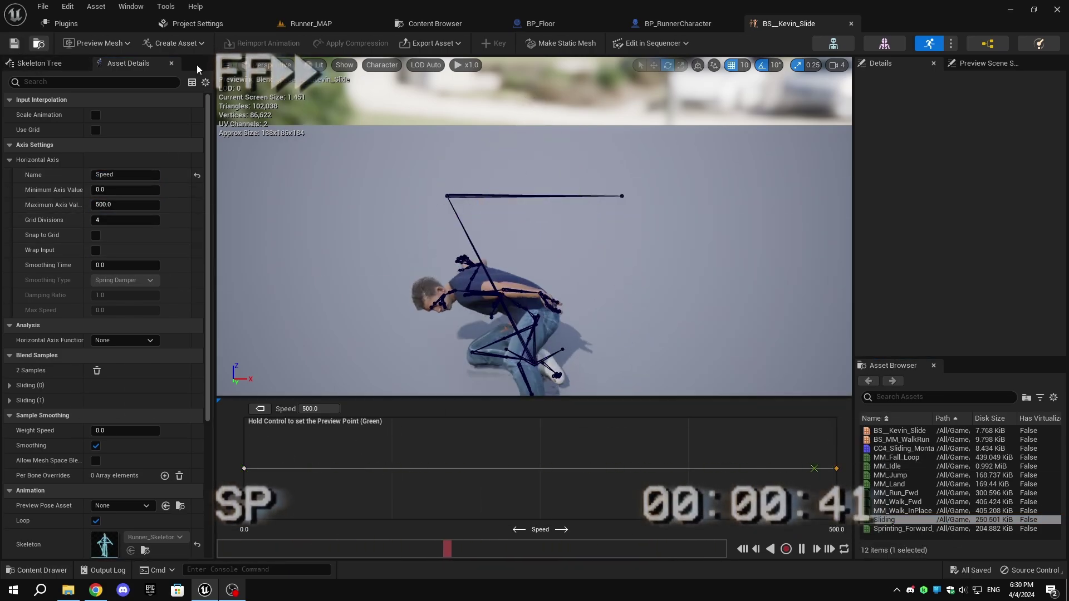
left_click(851, 24)
left_click(435, 24)
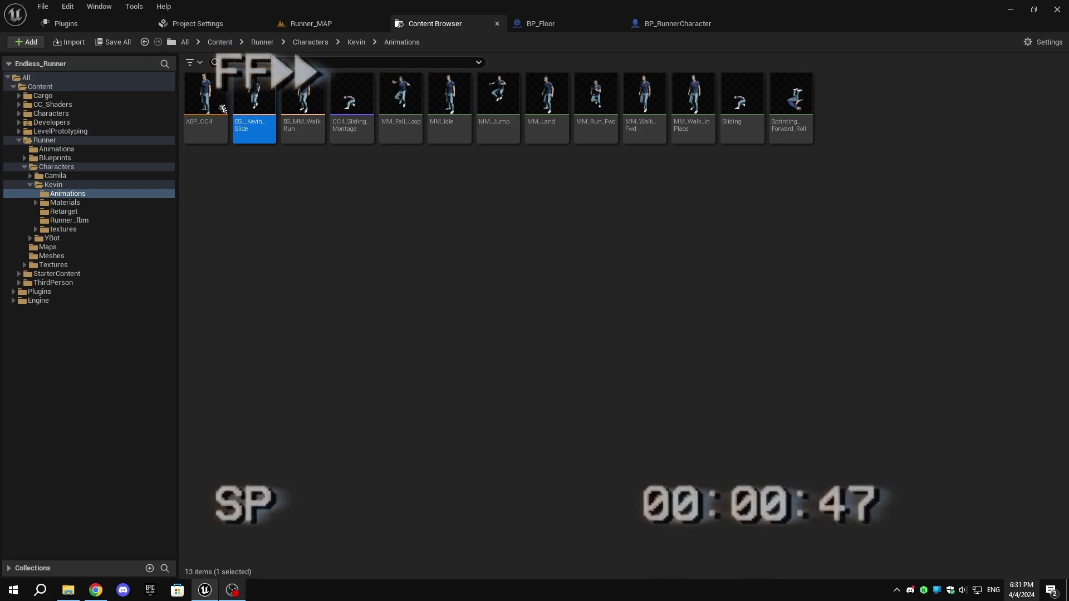
Create a Blend Space 1D for Camila_Skeleton in Characters > Camila > Animations
left_click(262, 124)
left_click(310, 42)
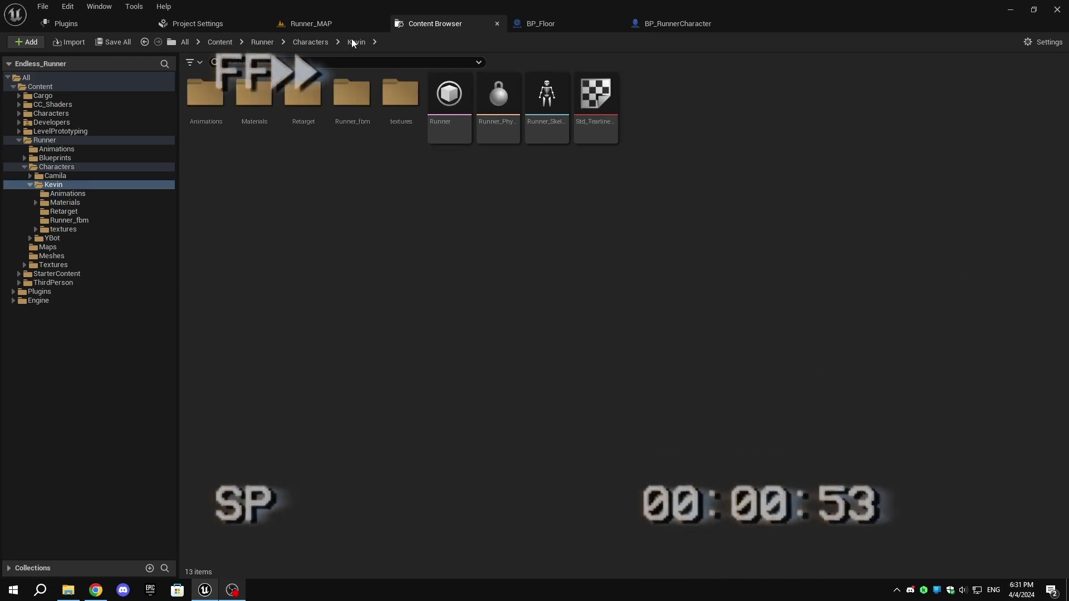
double_click(210, 101)
left_click(224, 124)
double_click(225, 125)
right_click(276, 227)
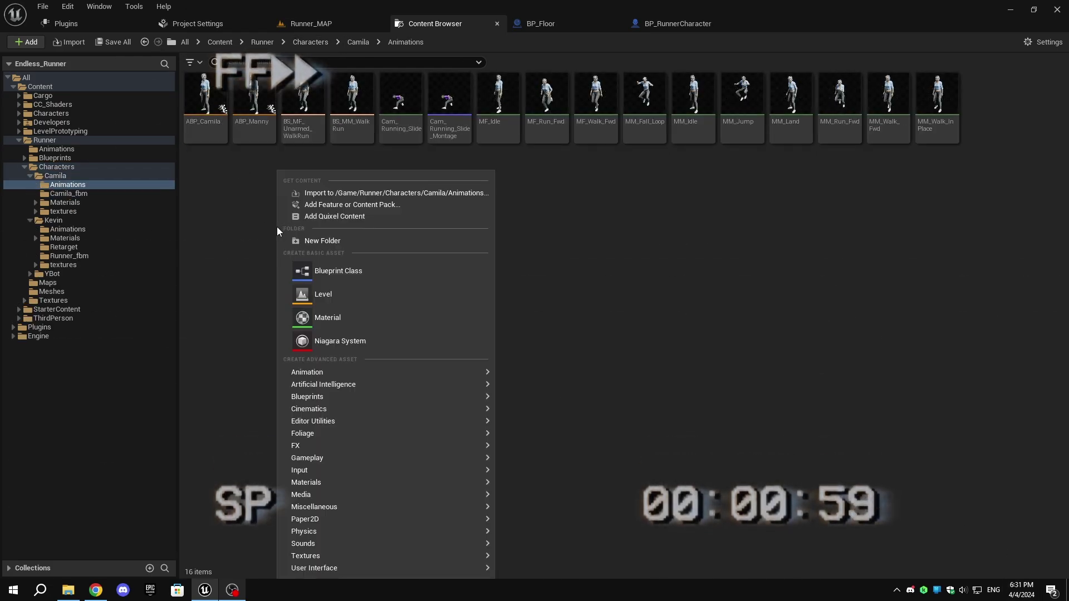
left_click(671, 564)
left_click(543, 240)
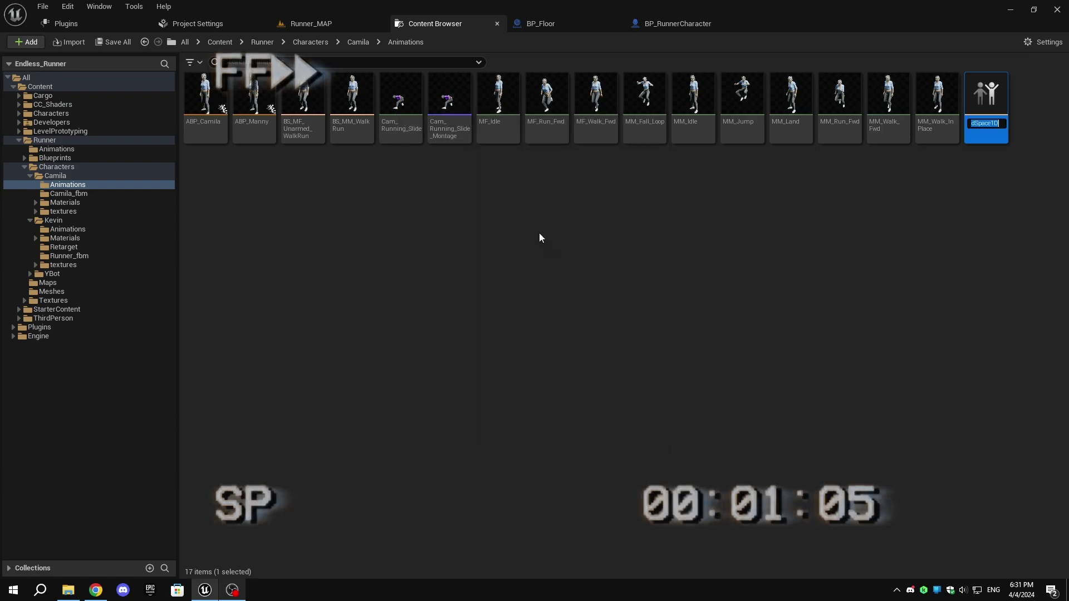
type("_Slide")
Name it BS_Camila_Slide, open it, and add a Cam_Running_Slide sample
key("Return")
double_click(317, 116)
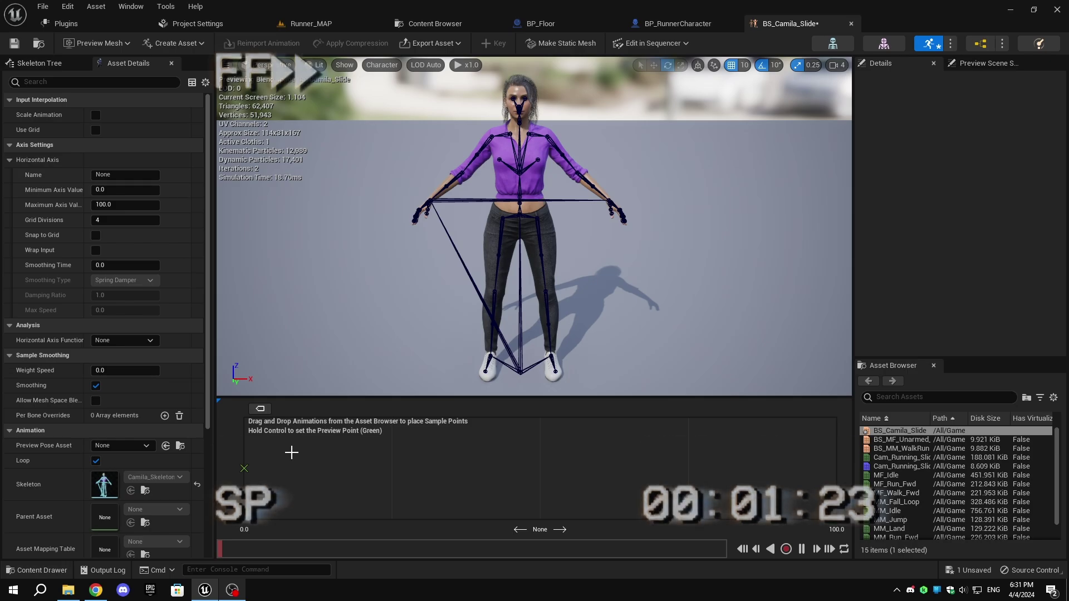
mouse_move(903, 458)
left_mouse_down()
mouse_move(285, 492)
mouse_move(251, 480)
left_mouse_up()
Set the axis to Speed with maximum 500 and add a second Cam_Running_Slide sample at the end
left_click(112, 176)
type("Speed")
key("Return")
left_click(126, 205)
type("500")
key("Return")
left_click_drag(902, 458, 836, 468)
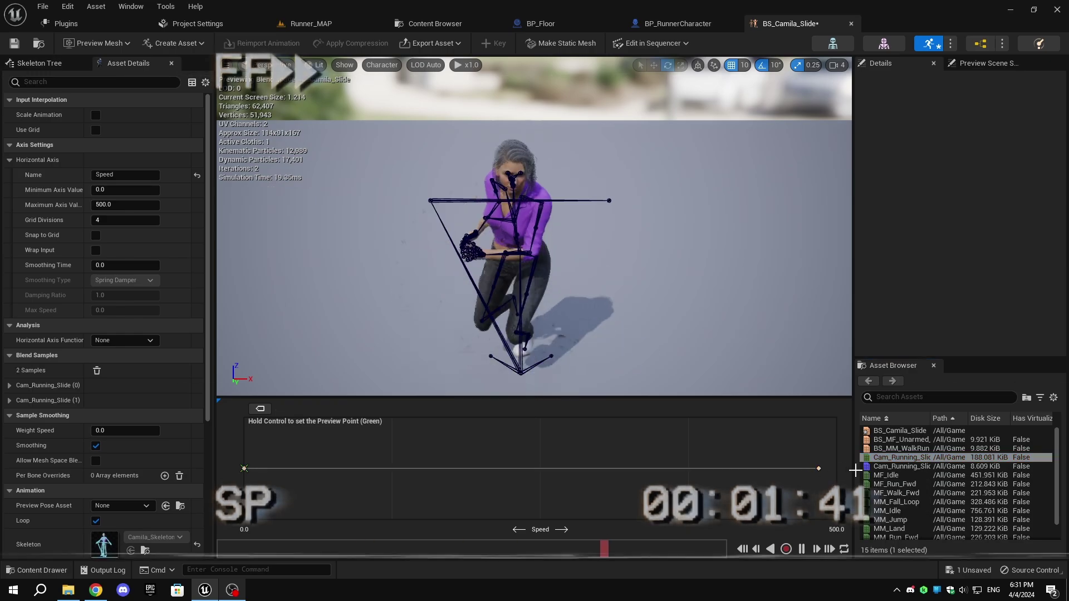
Browse from Content to Characters > Mannequins > Animations to reach ABP_Manny
left_click(569, 20)
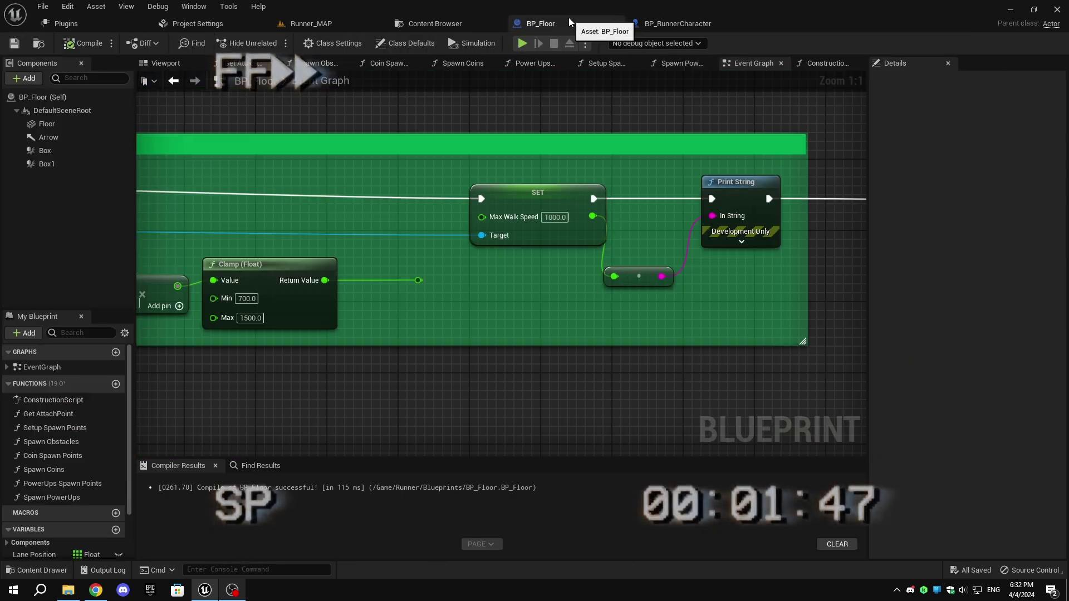
left_click(397, 29)
key("alt+Left")
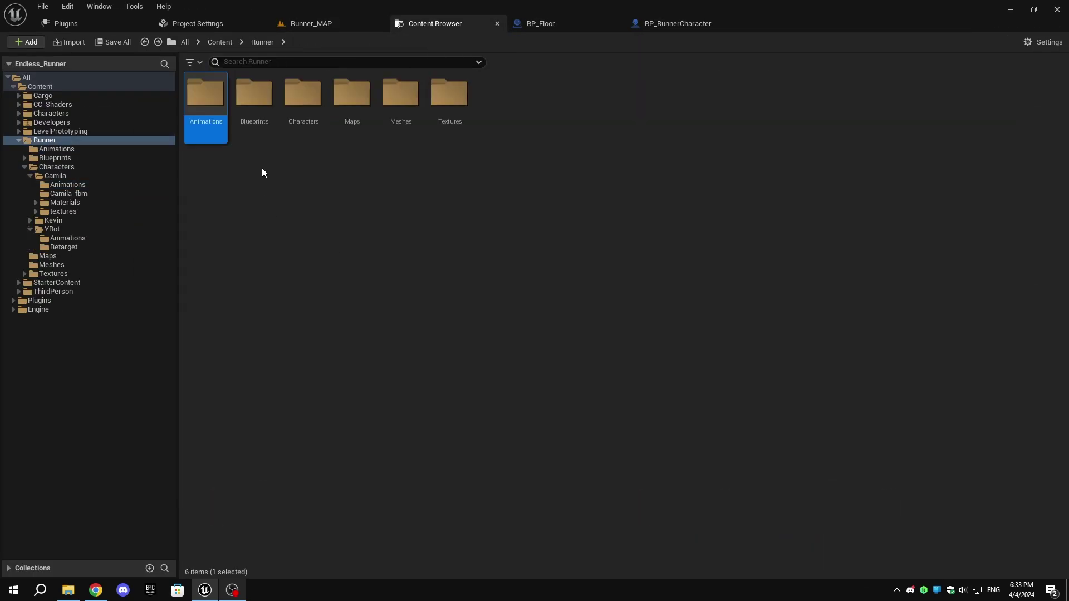
left_click(221, 42)
left_click(303, 105)
double_click(304, 105)
left_click(252, 109)
double_click(252, 108)
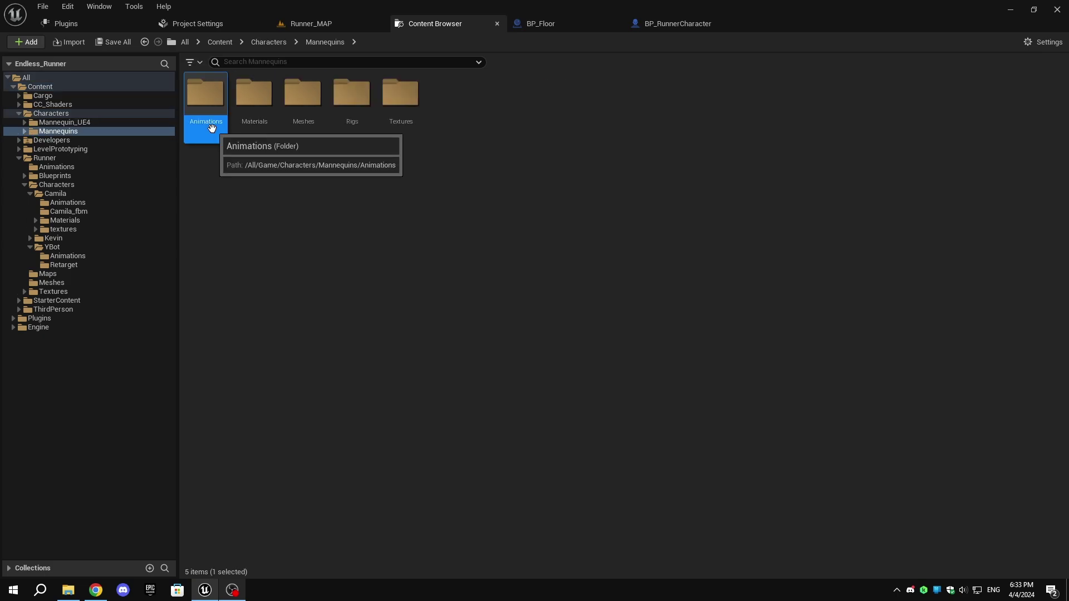
double_click(211, 128)
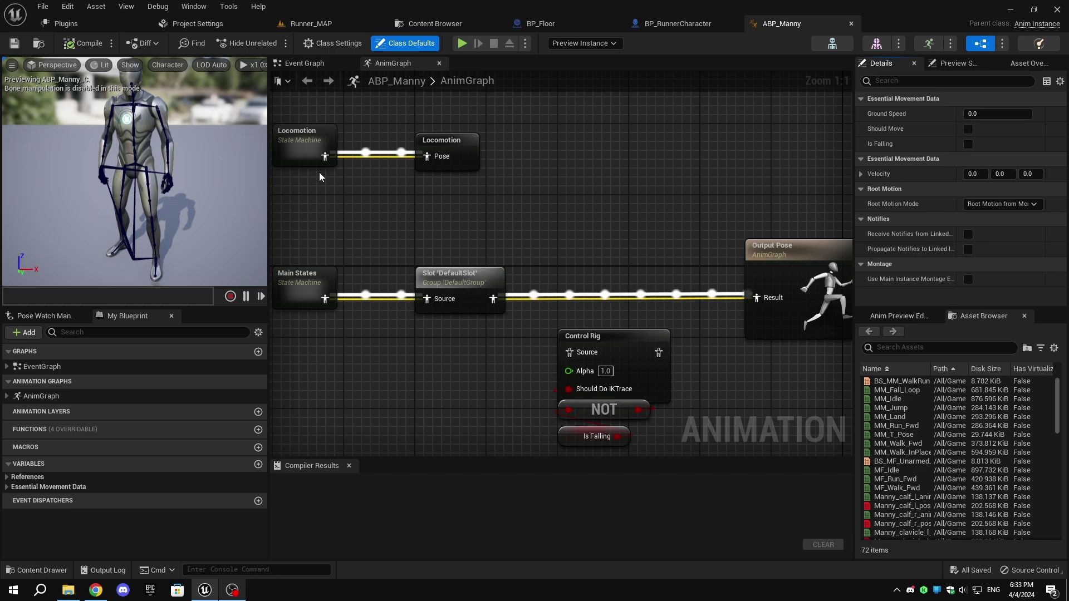
Move through ABP_Manny's Locomotion and Event Graph, then open the AnimGraph from My Blueprint
left_click(304, 142)
double_click(305, 142)
left_click(301, 63)
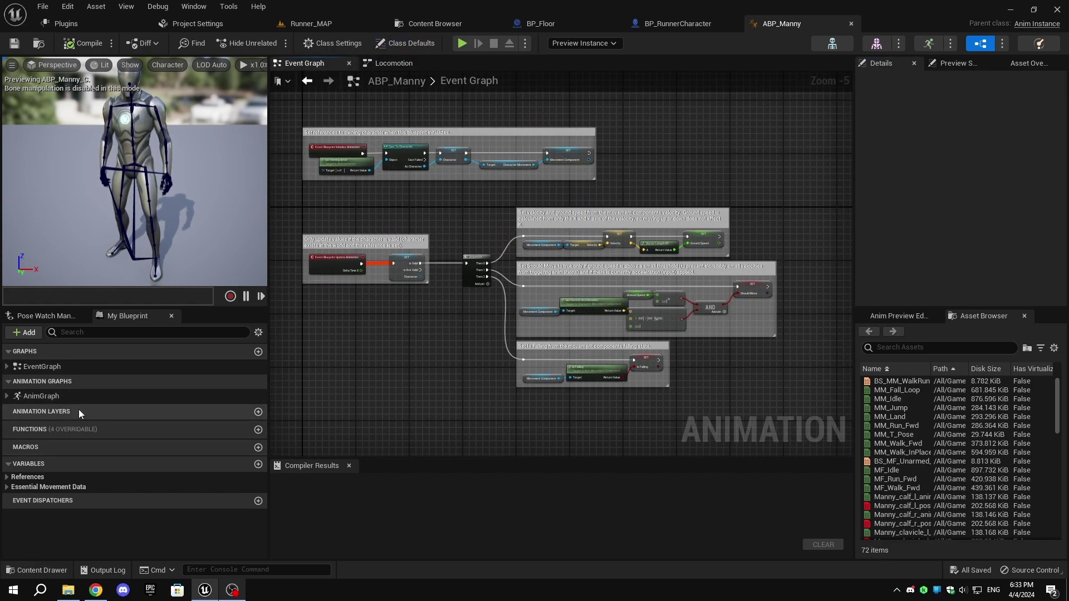
left_click(38, 392)
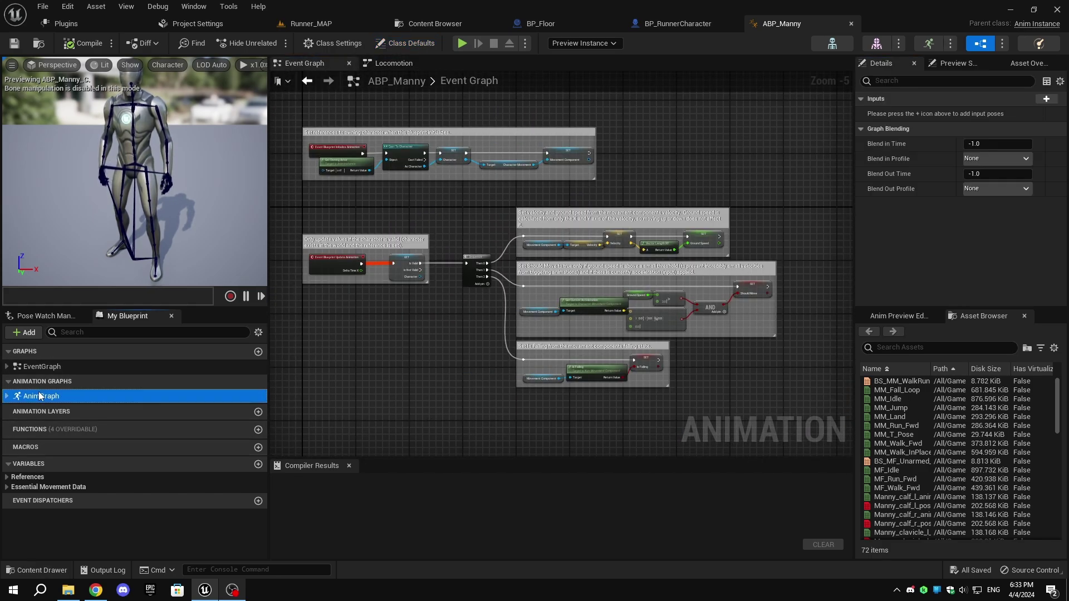
double_click(79, 398)
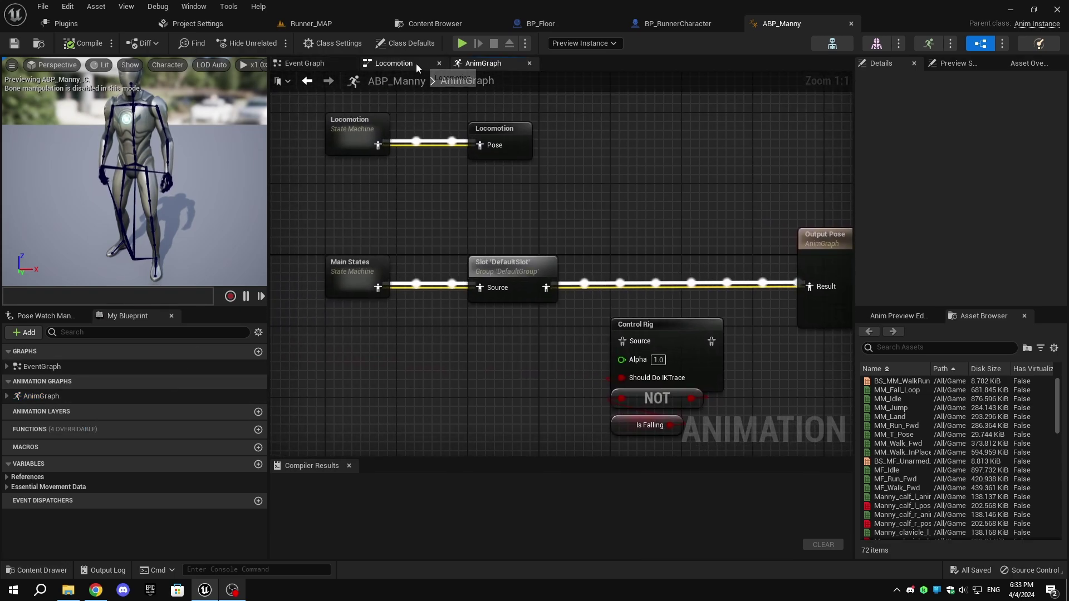
scroll(401, 226, "down", 1)
scroll(473, 241, "down", 1)
scroll(518, 267, "down", 1)
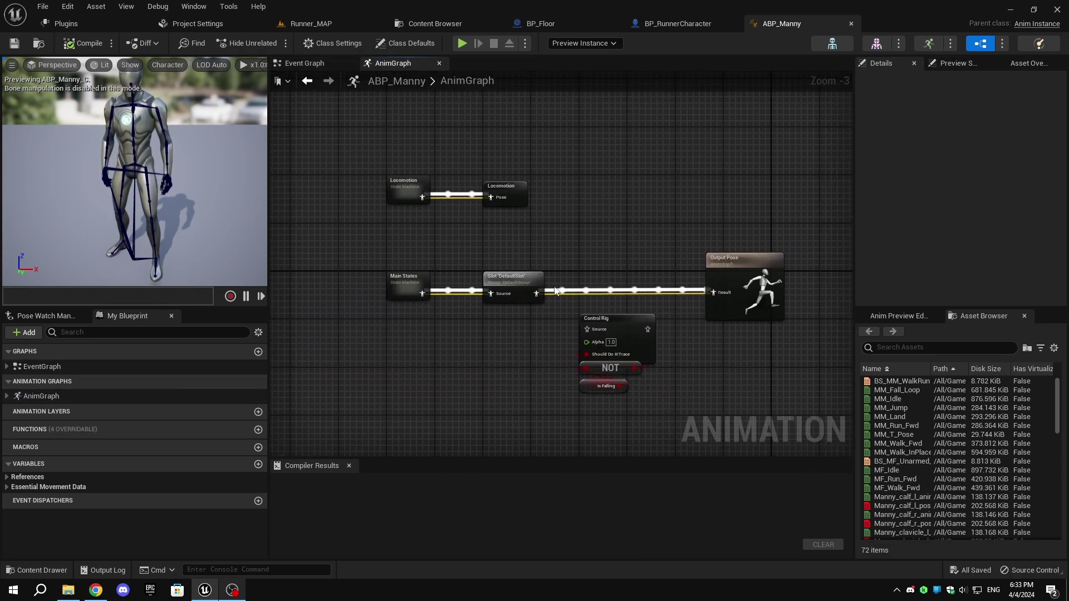
In Locomotion, add a Slide state off Walk / Run with a transition back to Walk / Run
double_click(401, 186)
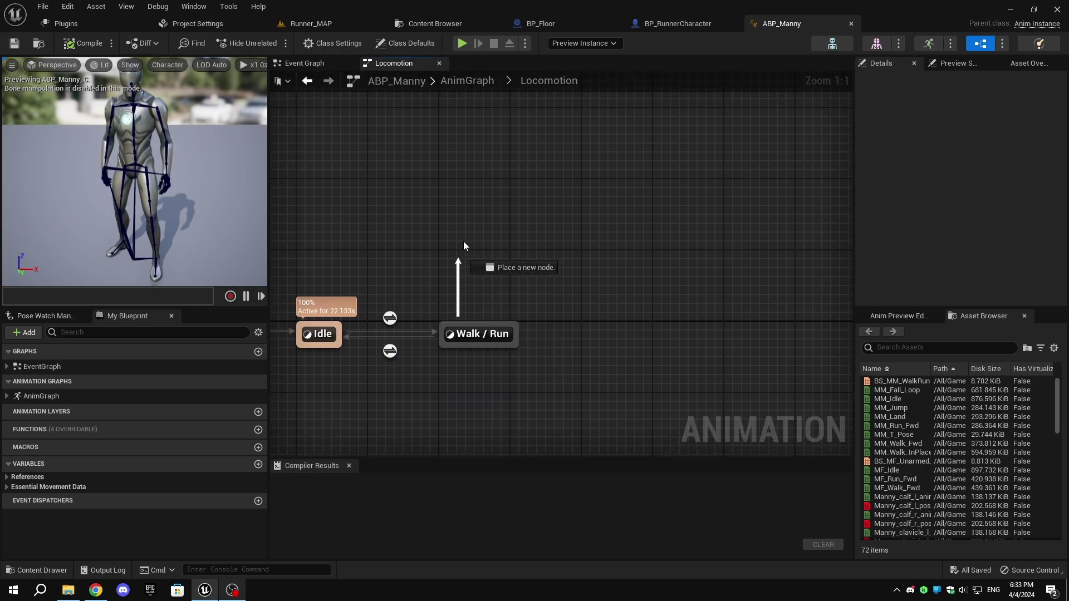
left_click_drag(467, 322, 466, 217)
left_click(499, 248)
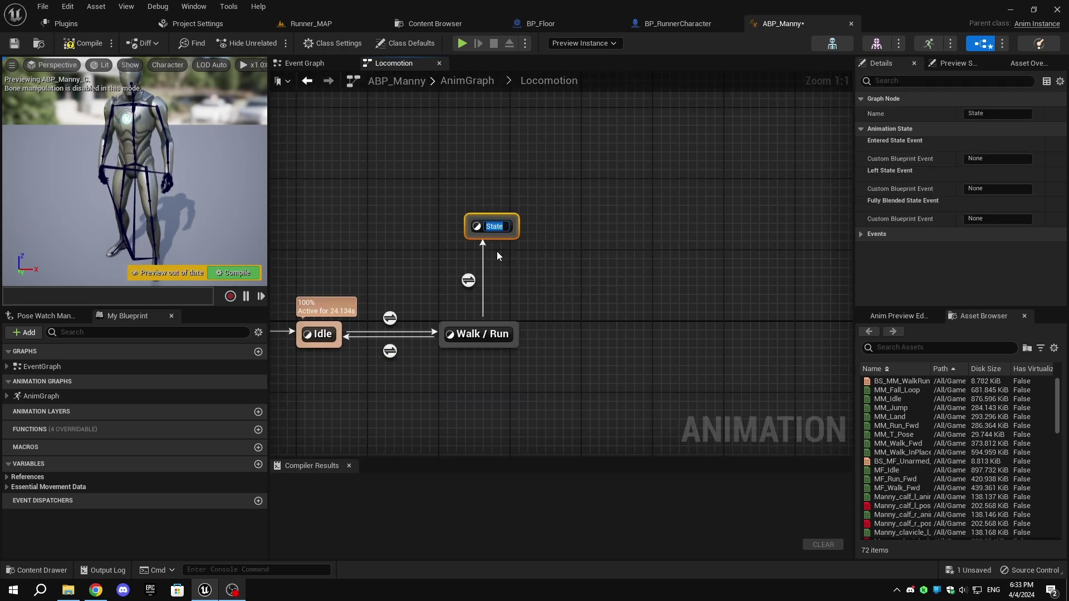
type("Slide")
key("Return")
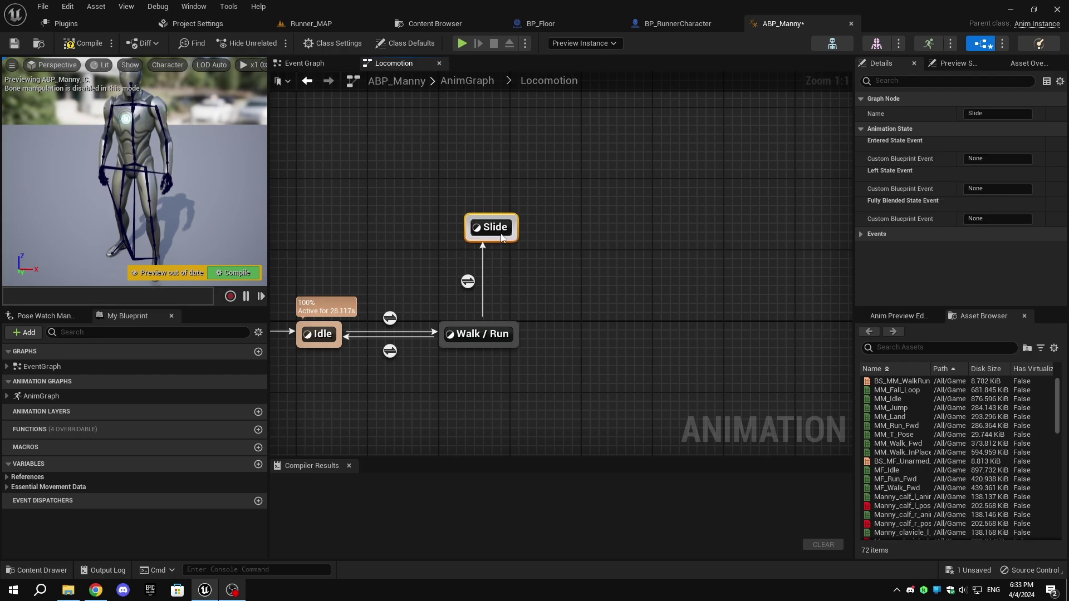
left_click_drag(499, 240, 498, 304)
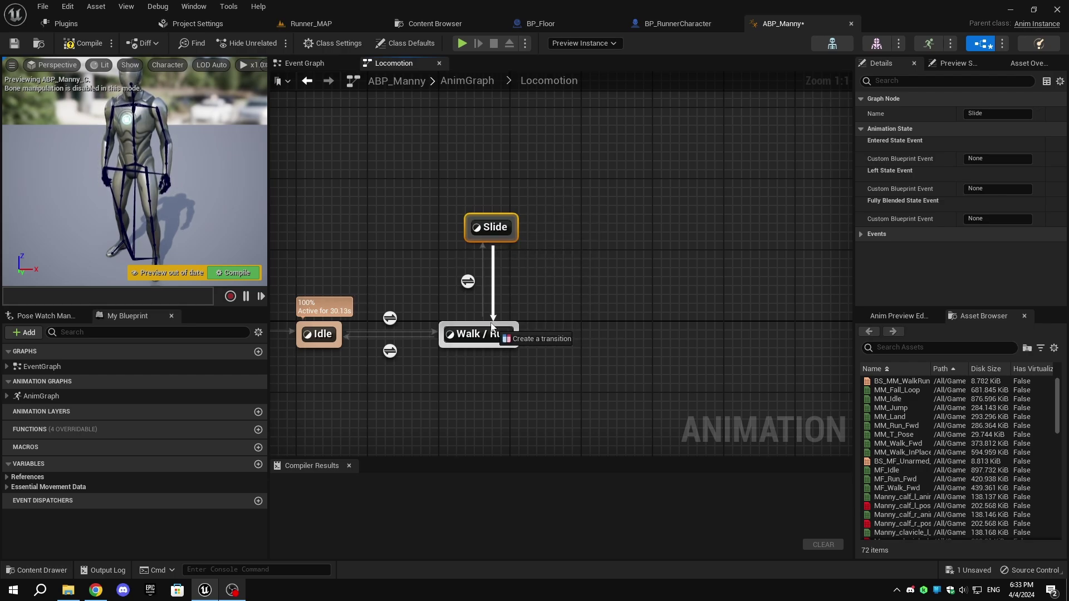
Create an Is Sliding boolean and wire it into the Walk / Run to Slide rule
double_click(467, 283)
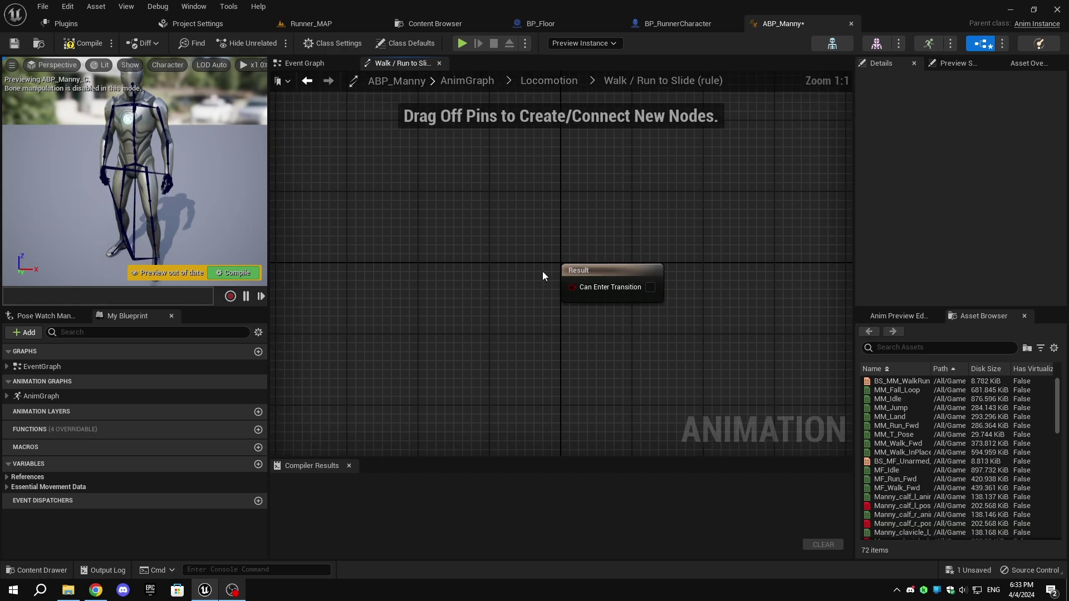
left_click(258, 464)
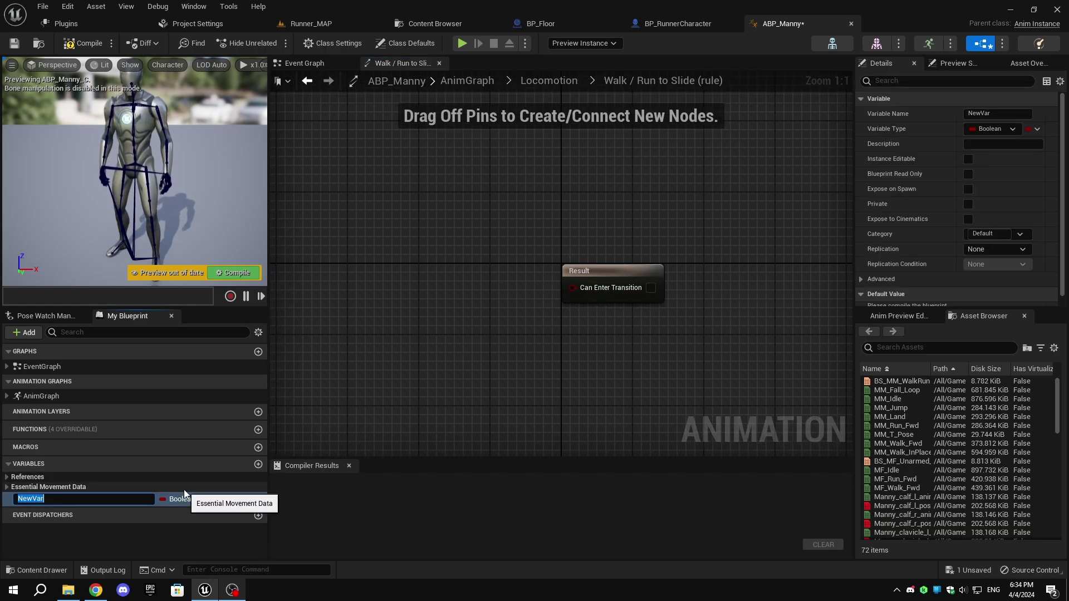
type("Is Sliding")
key("Return")
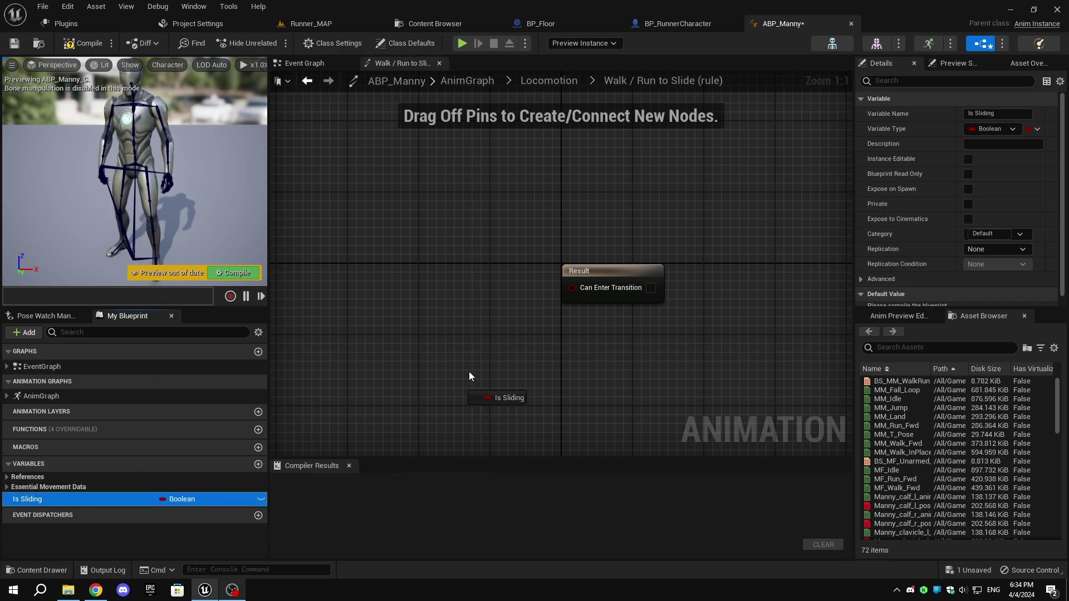
left_click_drag(592, 319, 573, 287)
key("alt+Left")
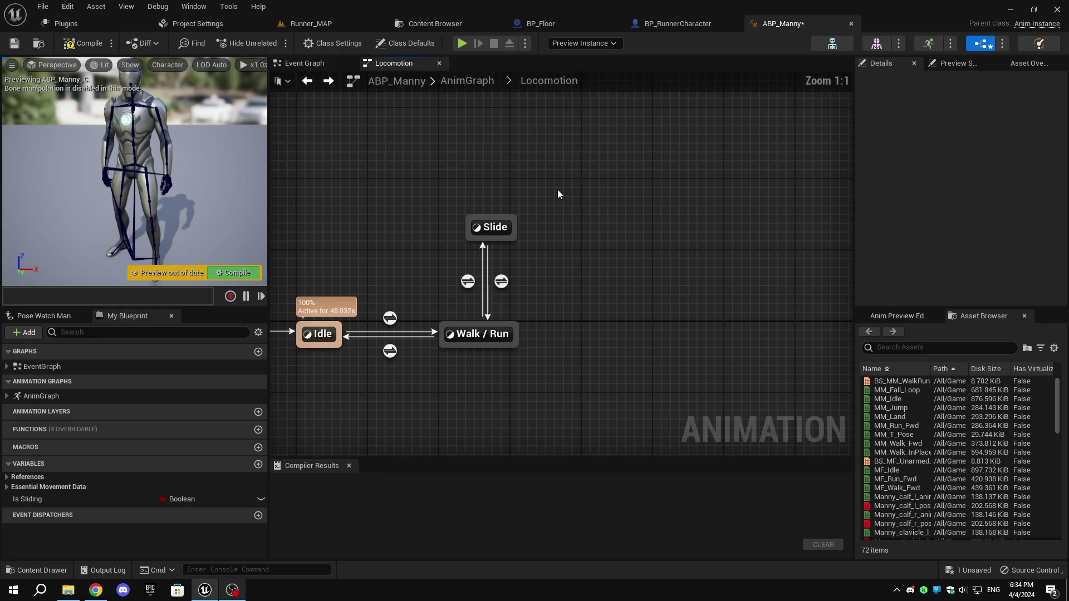
In the Slide to Walk / Run rule, feed Is Sliding through a NOT node
double_click(501, 281)
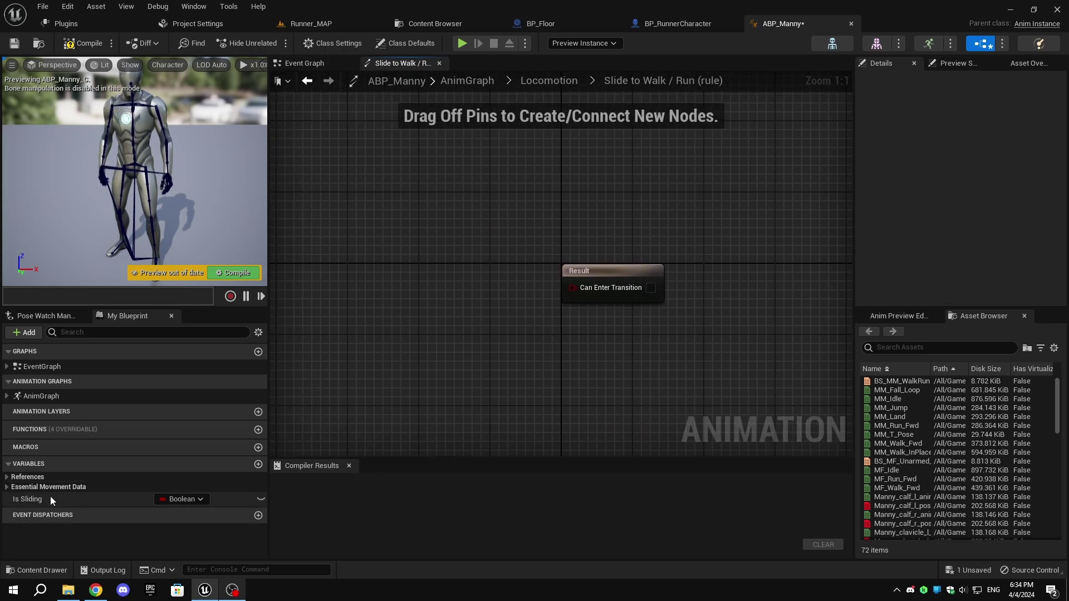
mouse_move(50, 499)
left_mouse_down()
mouse_move(420, 352)
mouse_move(472, 352)
left_mouse_up()
left_click(412, 354)
type("not boo")
key("Return")
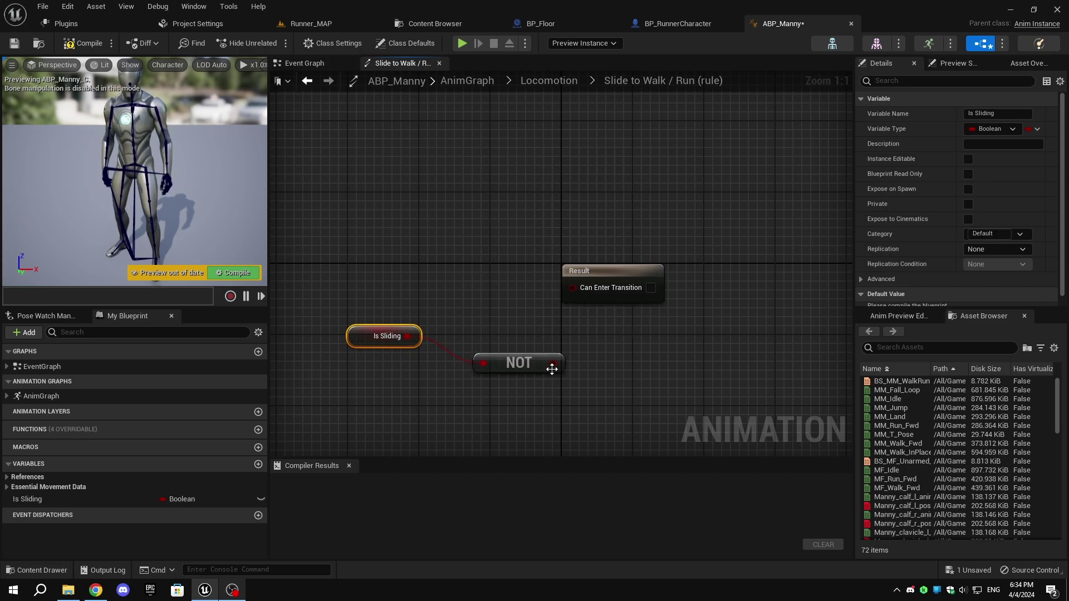
left_click(554, 80)
In the Slide state, play BS_UE5_Slide with Ground Speed driving its Speed input
double_click(696, 212)
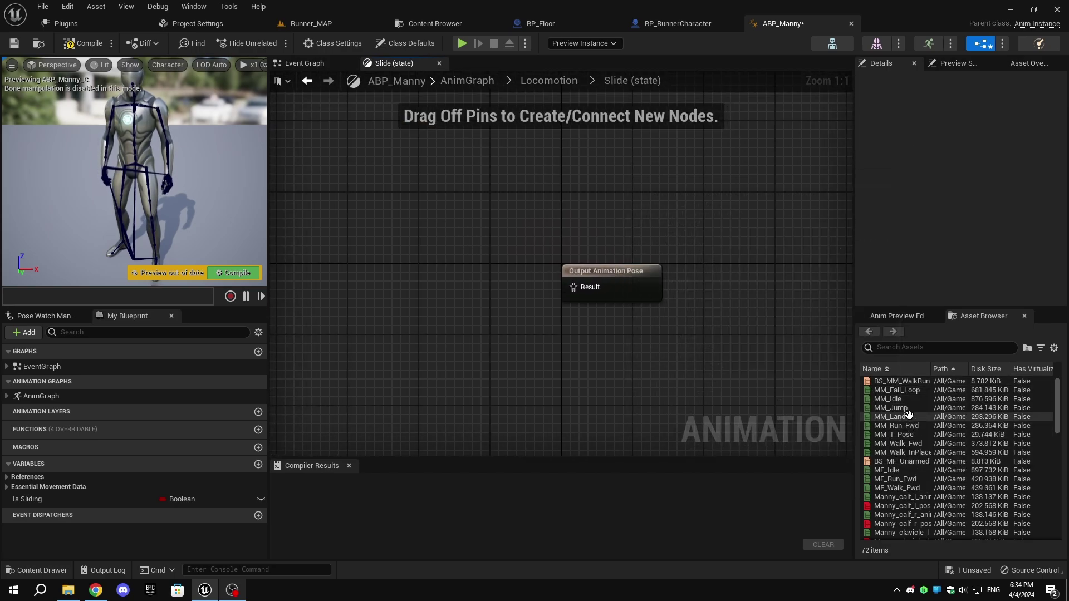
scroll(911, 467, "down", 3)
scroll(917, 501, "down", 3)
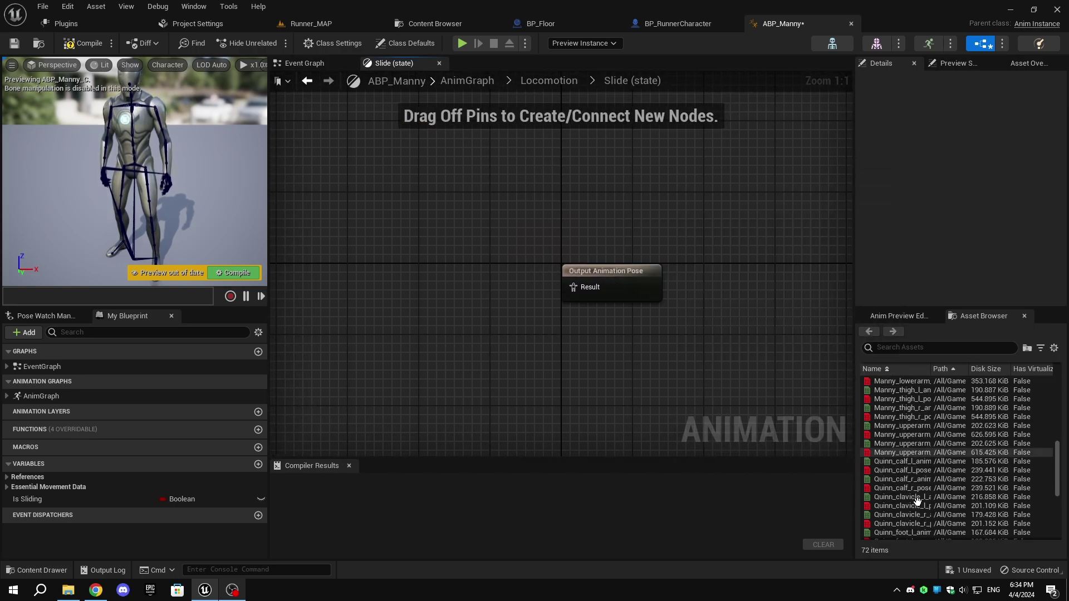
scroll(916, 502, "down", 5)
mouse_move(895, 518)
left_mouse_down()
mouse_move(589, 294)
mouse_move(540, 312)
left_mouse_up()
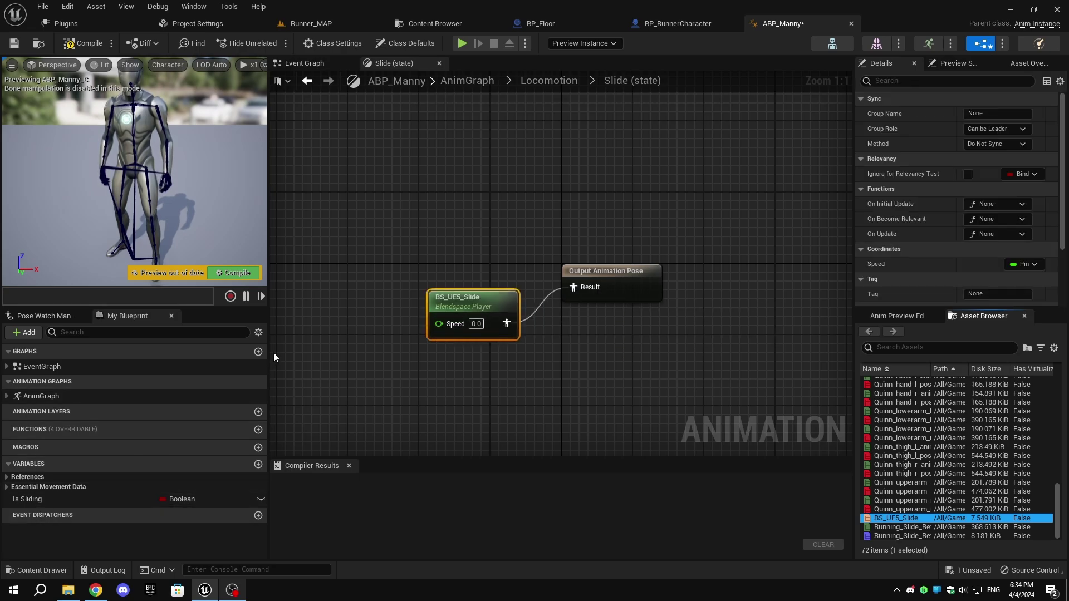
left_click_drag(380, 313, 378, 313)
type("groun")
key("Return")
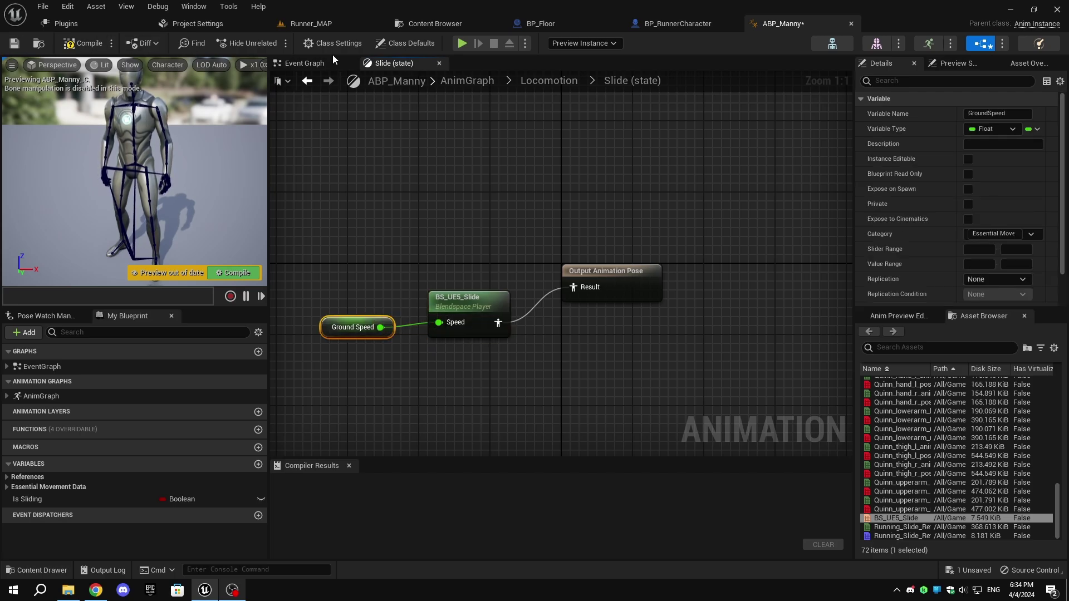
Add a Sequence output that casts Get Player Character to BP_RunnerCharacter
left_click(305, 62)
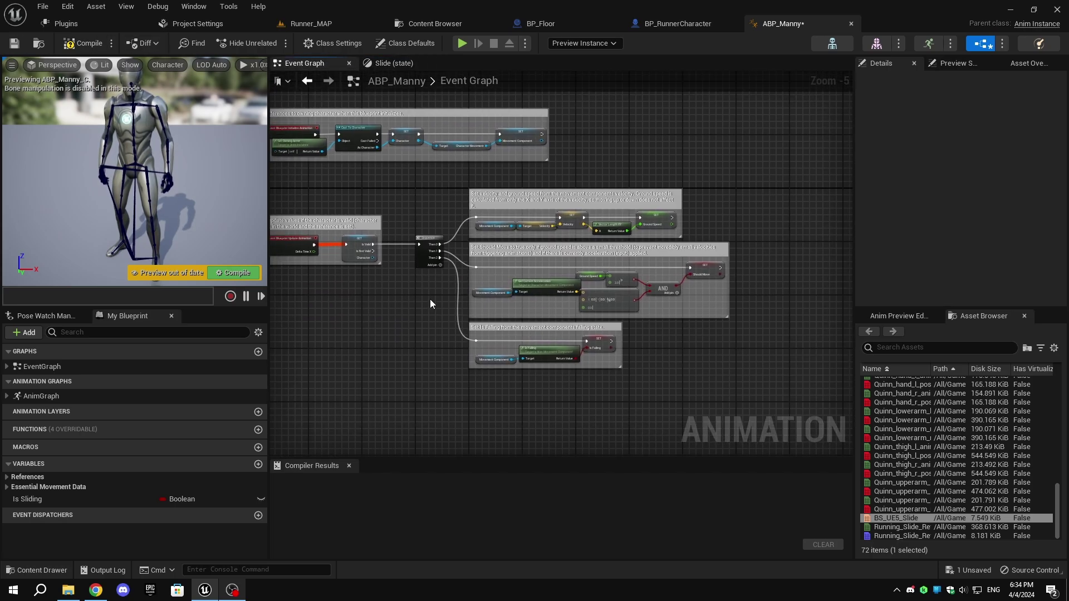
scroll(430, 299, "up", 4)
left_click(450, 229)
scroll(462, 282, "down", 1)
left_click_drag(397, 167, 479, 430)
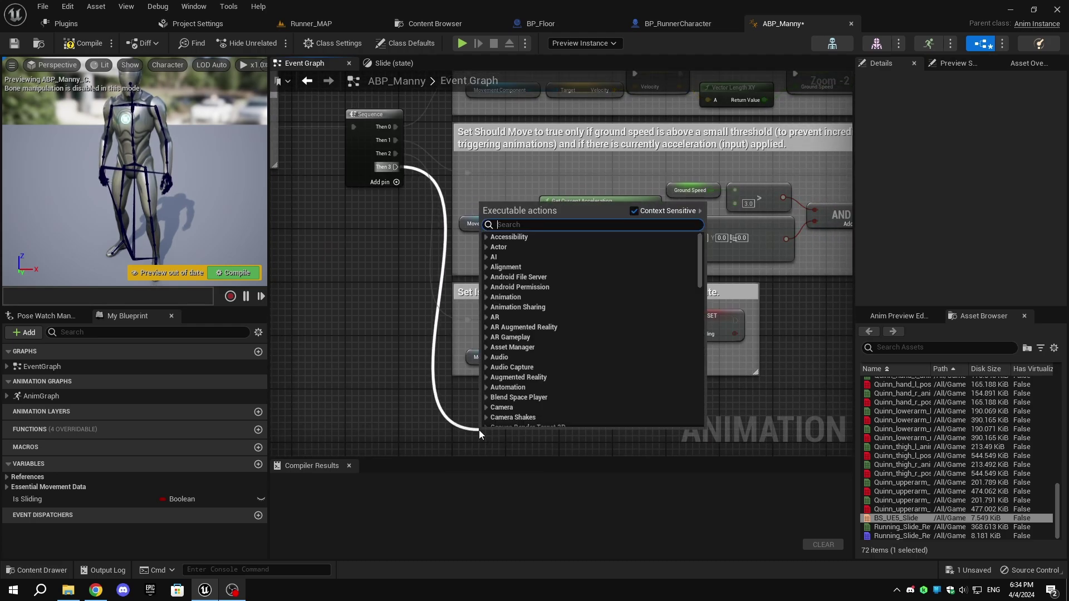
type("cast to runner ch")
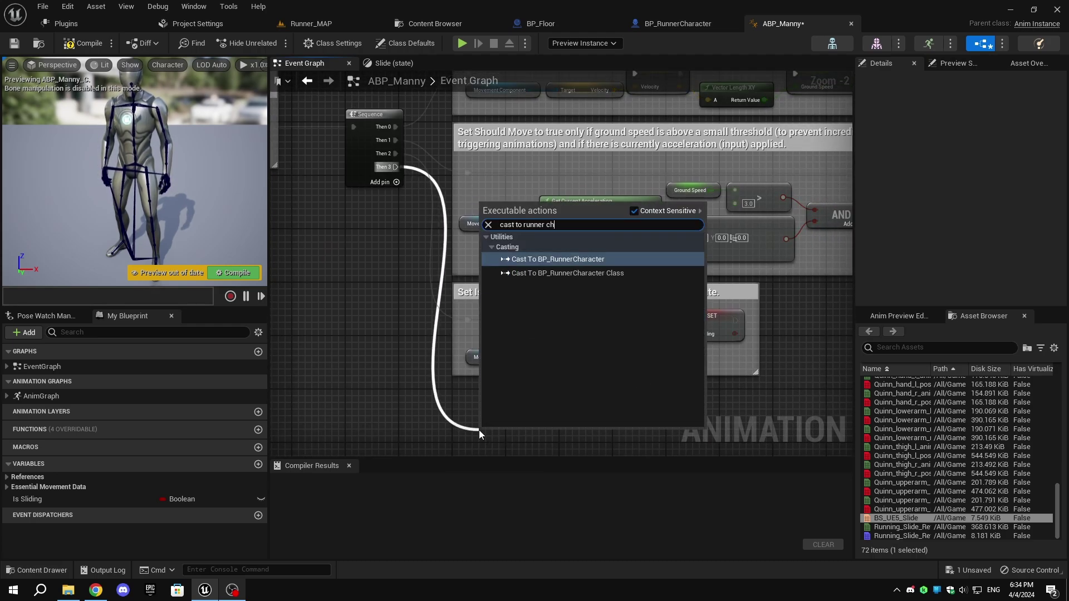
key("Return")
scroll(472, 351, "up", 2)
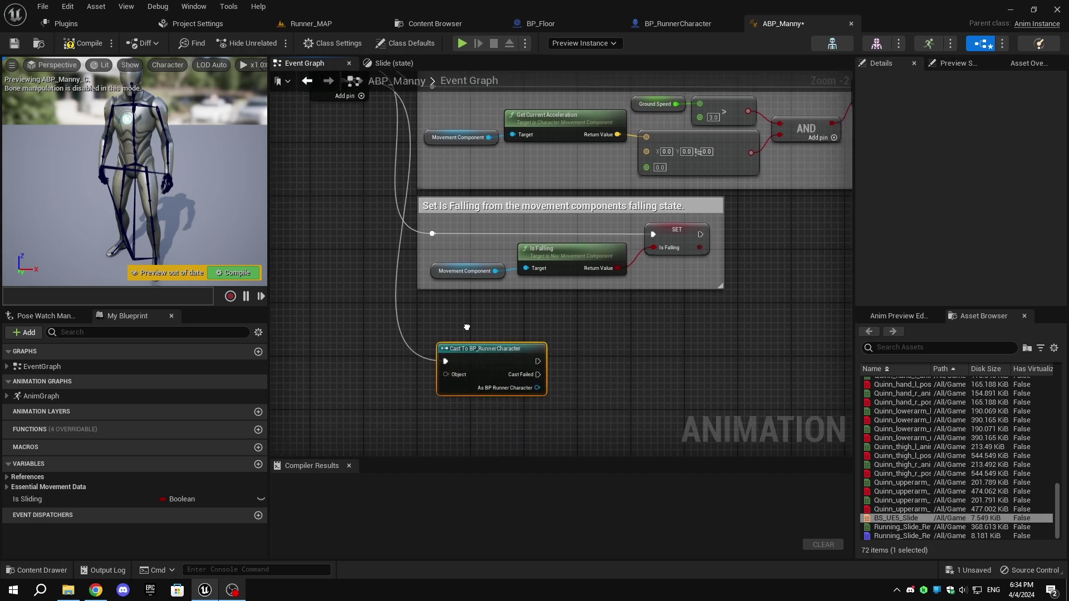
mouse_move(489, 361)
left_mouse_down()
mouse_move(480, 326)
mouse_move(351, 352)
left_mouse_up()
type("get player chara")
key("Return")
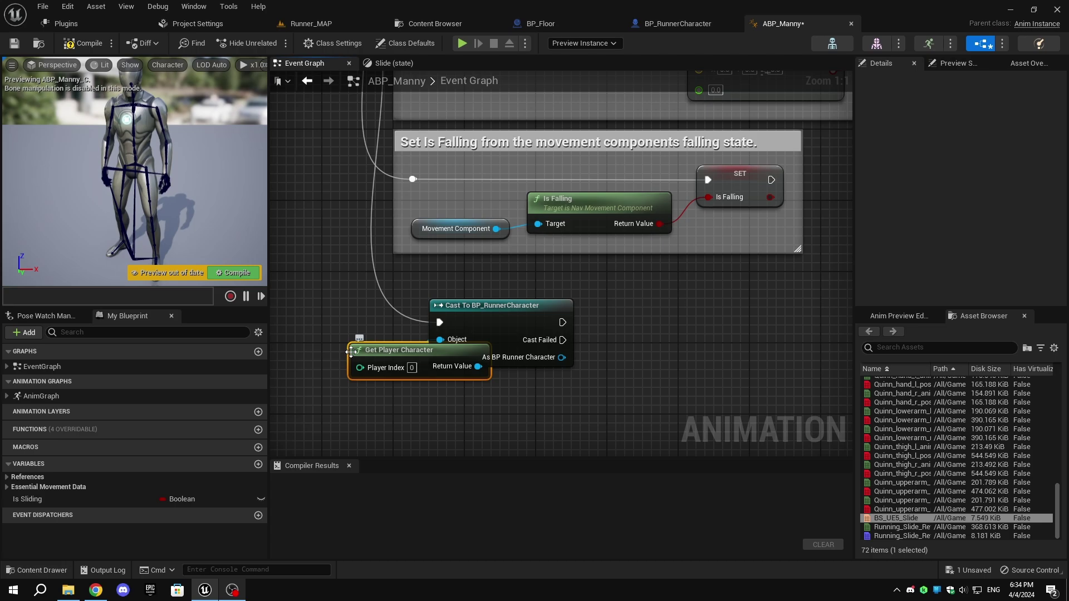
left_click_drag(351, 351, 280, 349)
right_click_drag(609, 417, 481, 412)
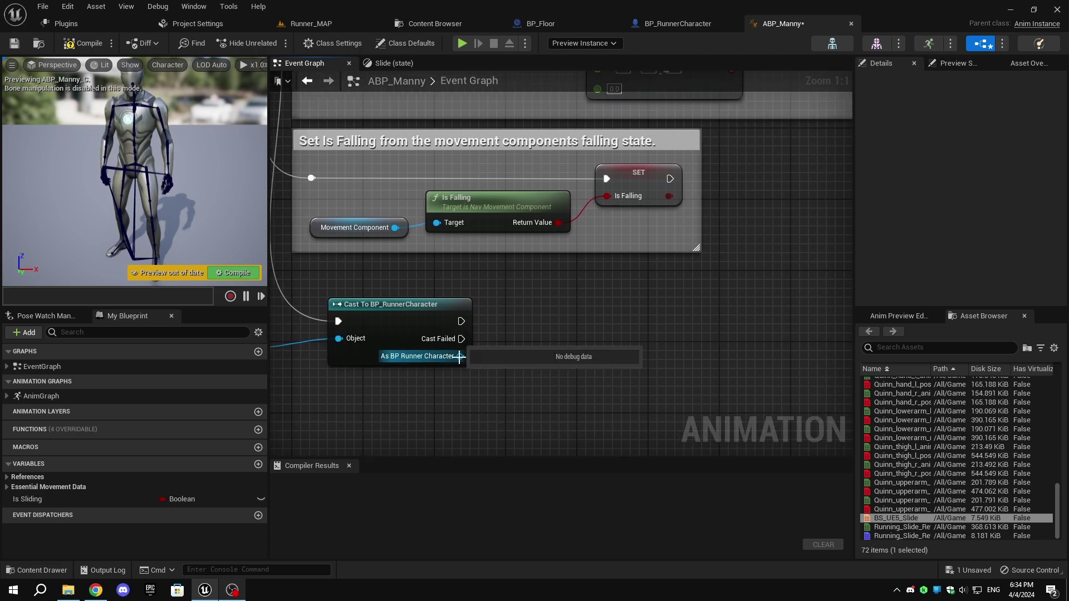
Read the runner's Is Sliding from the cast and store it with SET Is Sliding
left_click_drag(458, 357, 520, 367)
type("is slidin")
key("Return")
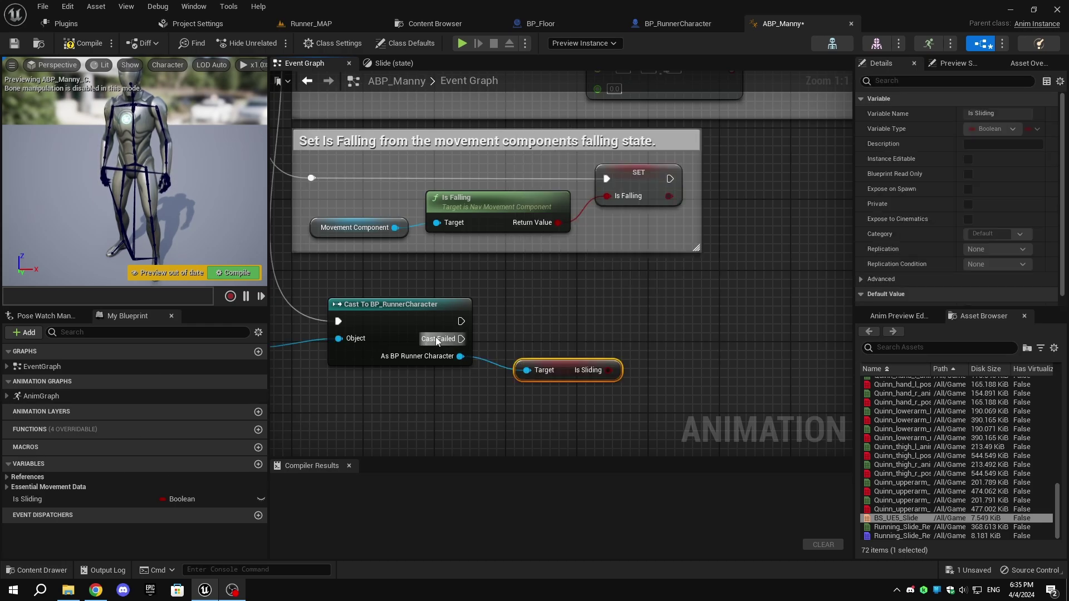
left_click_drag(34, 499, 471, 456)
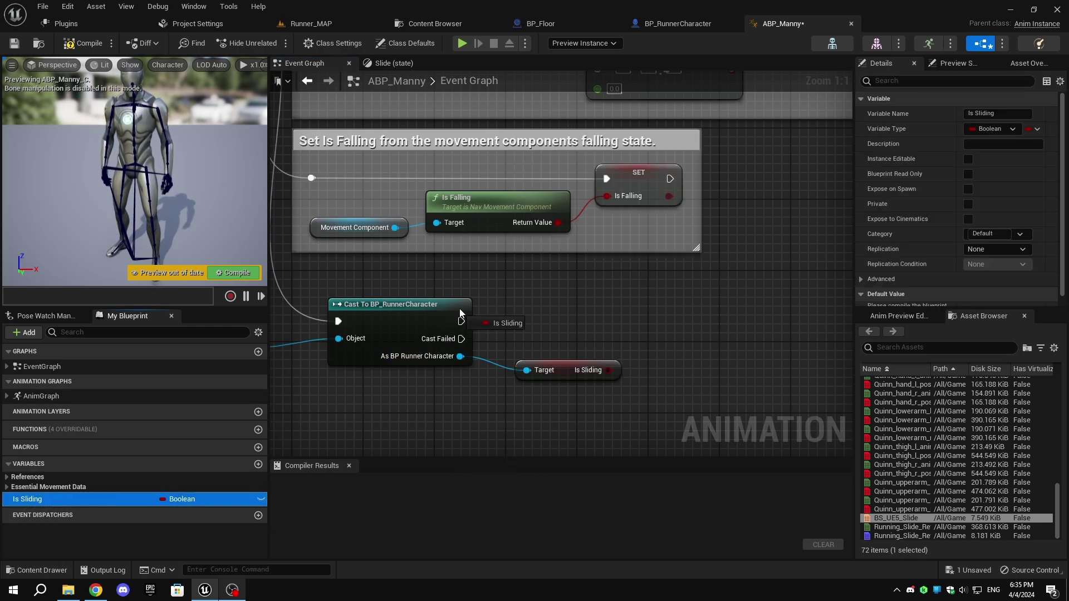
left_click_drag(461, 324, 461, 323)
mouse_move(560, 334)
left_mouse_down()
mouse_move(644, 367)
mouse_move(626, 338)
mouse_move(692, 322)
left_mouse_up()
scroll(660, 379, "down", 3)
scroll(659, 378, "down", 1)
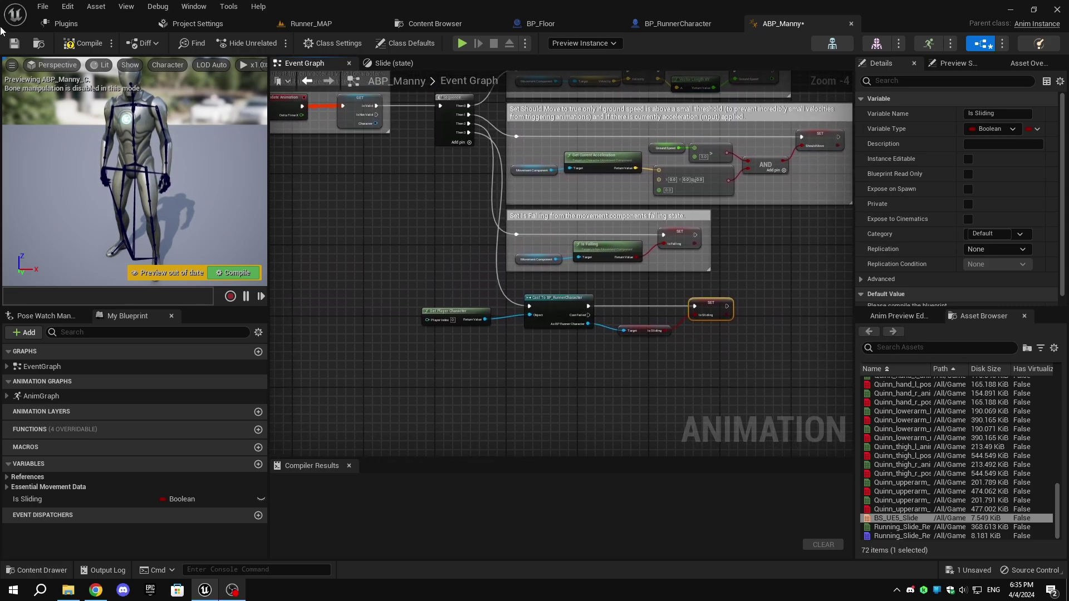
Compile ABP_Manny and save all changed assets
left_click(84, 42)
left_click(24, 43)
left_click(344, 28)
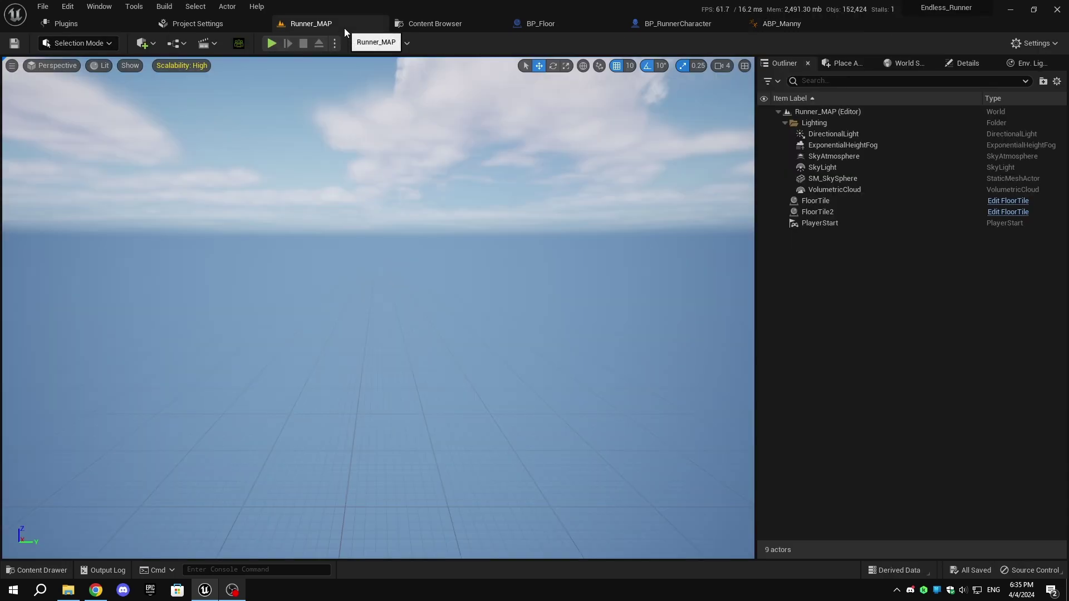
left_click(665, 24)
scroll(556, 166, "down", 6)
Delete the Mesh, Get Anim Instance, Montage Play and GET nodes from BP_RunnerCharacter's slide logic
mouse_move(555, 166)
right_mouse_down()
mouse_move(552, 295)
mouse_move(373, 218)
right_mouse_up()
scroll(551, 294, "up", 7)
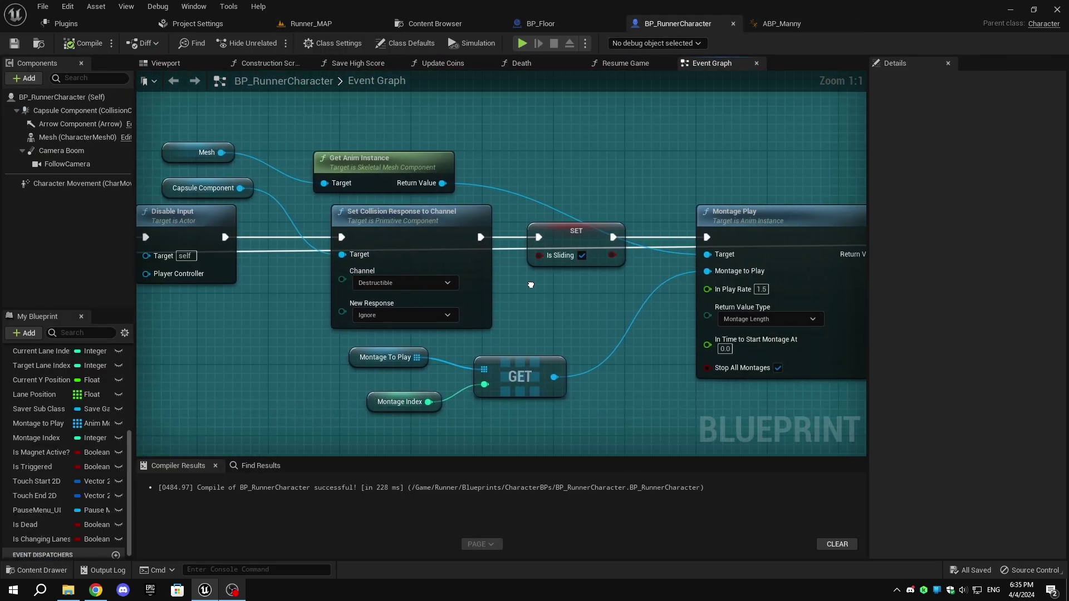
scroll(392, 192, "down", 3)
scroll(251, 184, "up", 1)
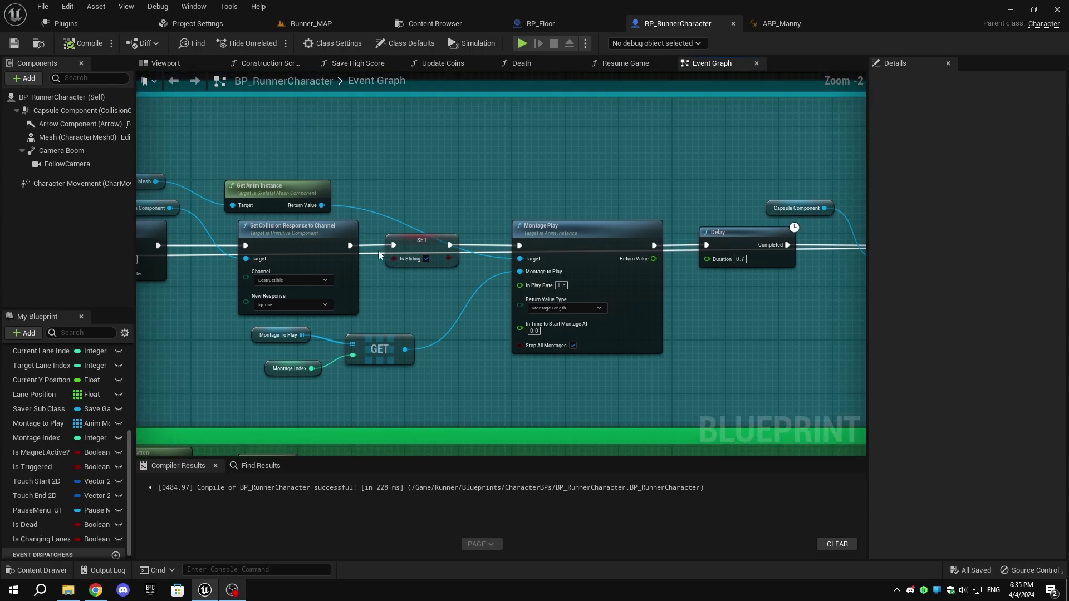
right_click_drag(261, 184, 335, 158)
left_click(184, 157)
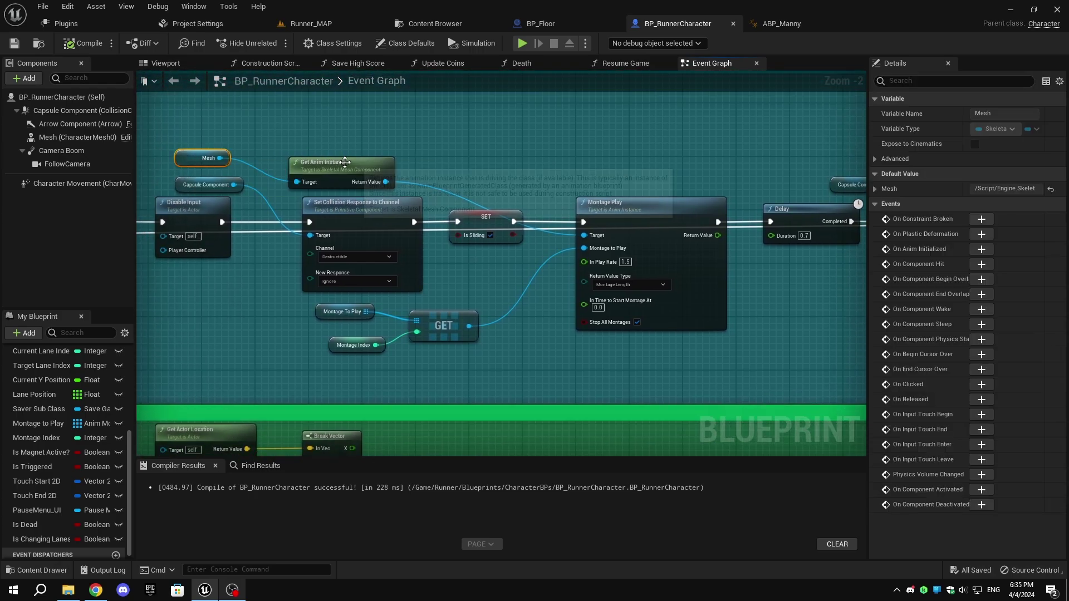
left_click(343, 163, "ctrl")
left_click(661, 202, "ctrl")
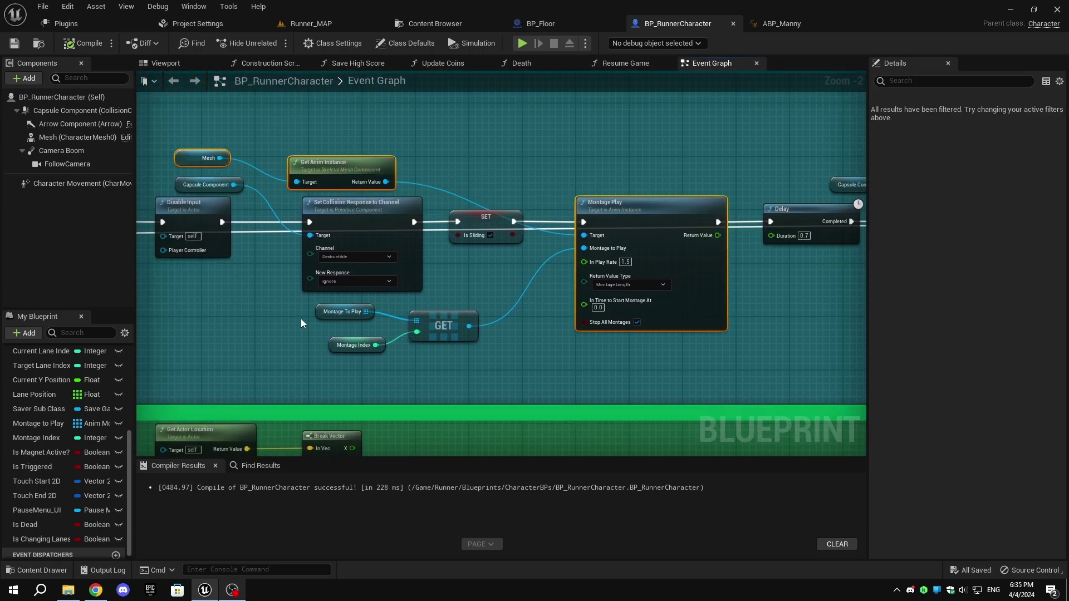
left_click_drag(300, 317, 548, 373, "shift")
key("Delete")
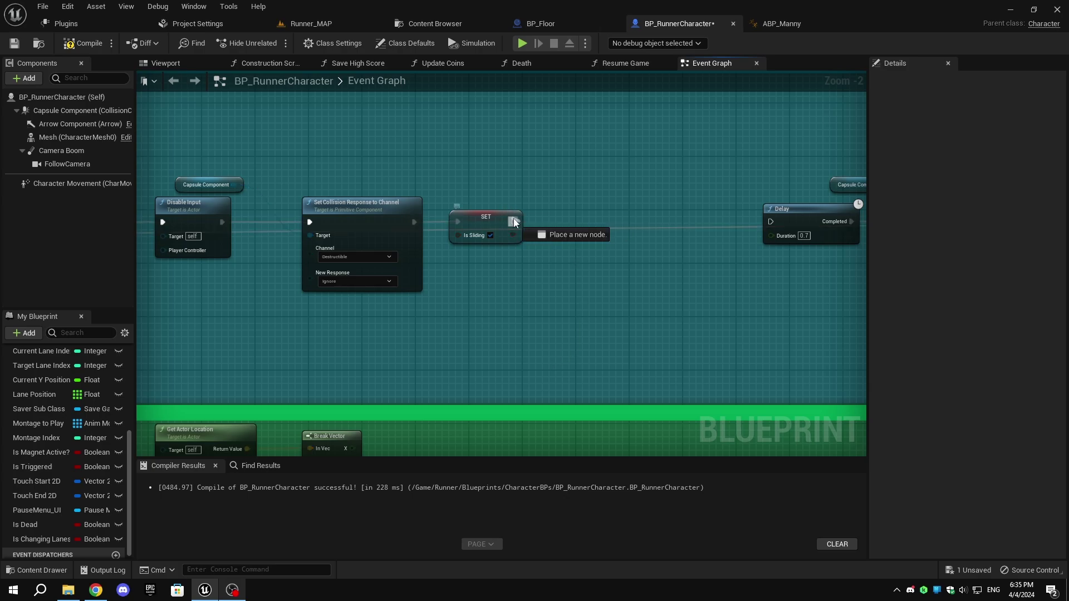
Wire SET Is Sliding directly to the Delay and review the rest of the slide chain
left_click_drag(760, 220, 776, 220)
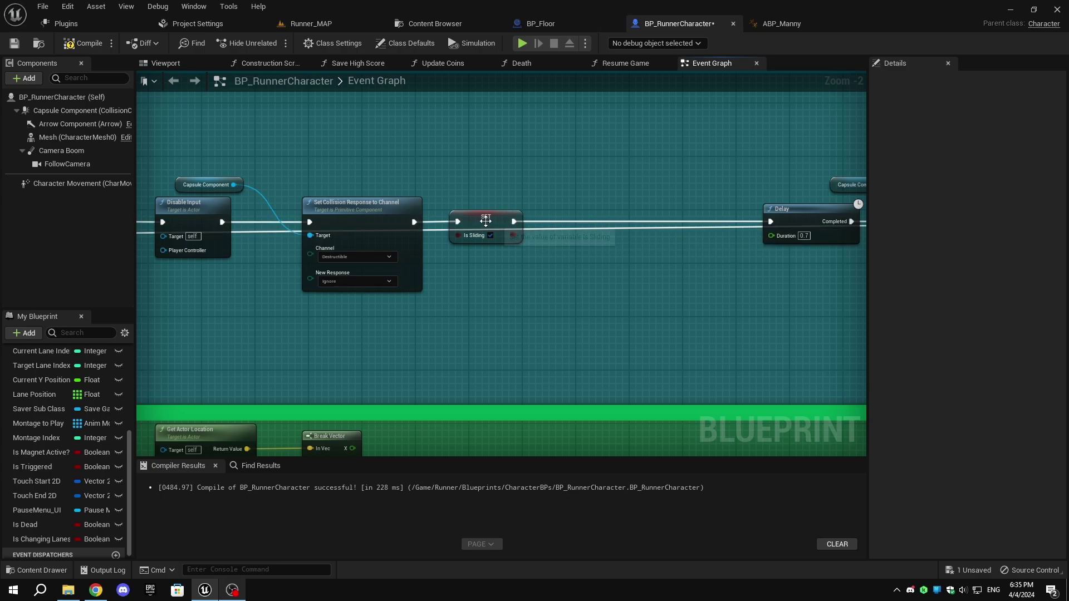
left_click_drag(485, 220, 555, 226)
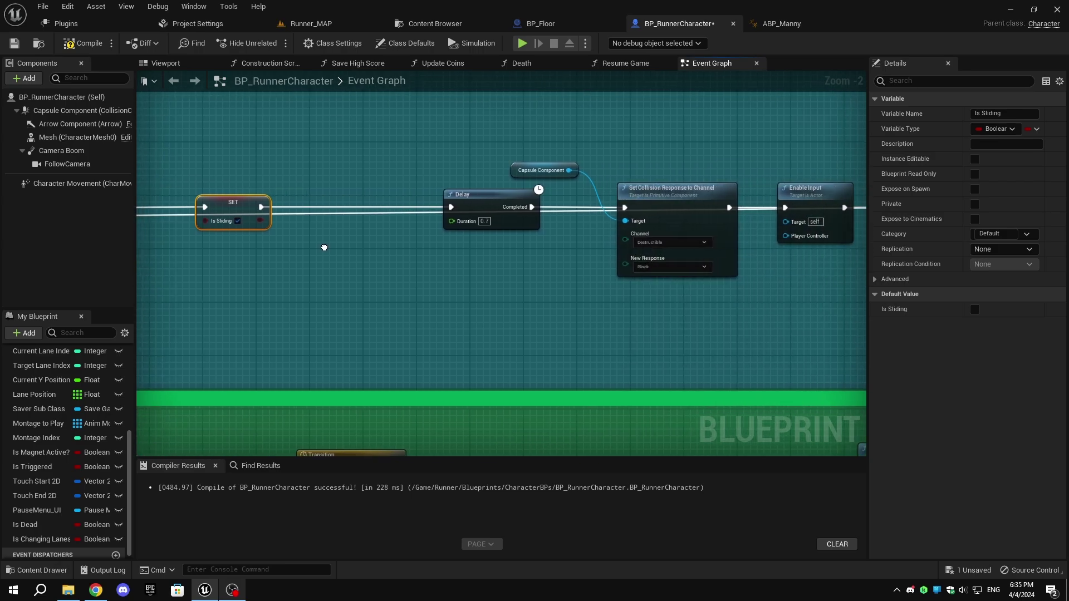
right_click_drag(644, 267, 729, 192)
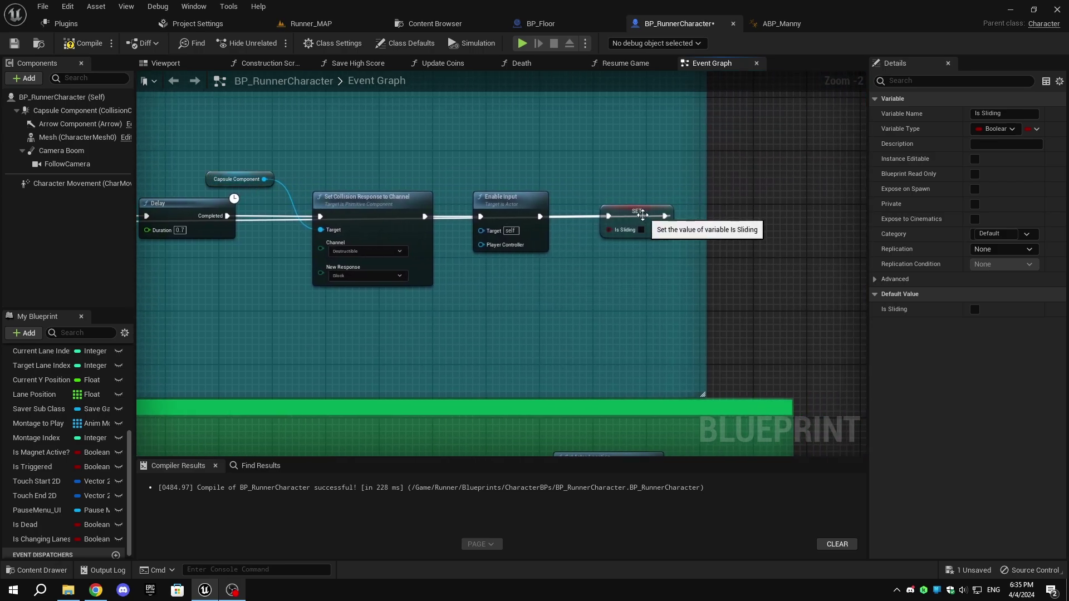
right_click_drag(560, 281, 643, 280)
scroll(644, 281, "down", 3)
scroll(619, 275, "up", 3)
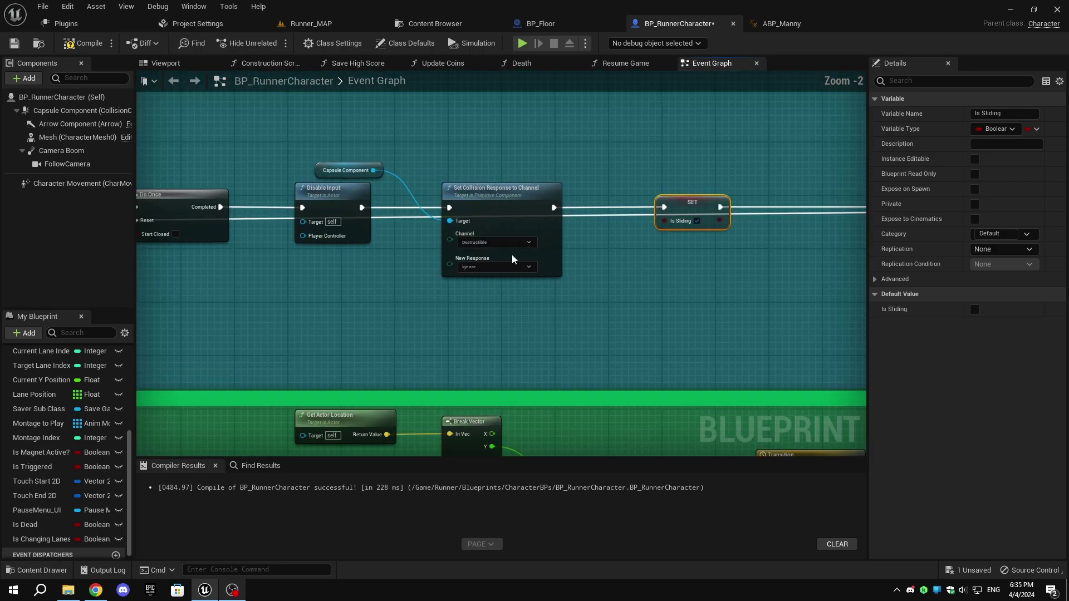
right_click_drag(501, 273, 694, 273)
scroll(406, 273, "down", 1)
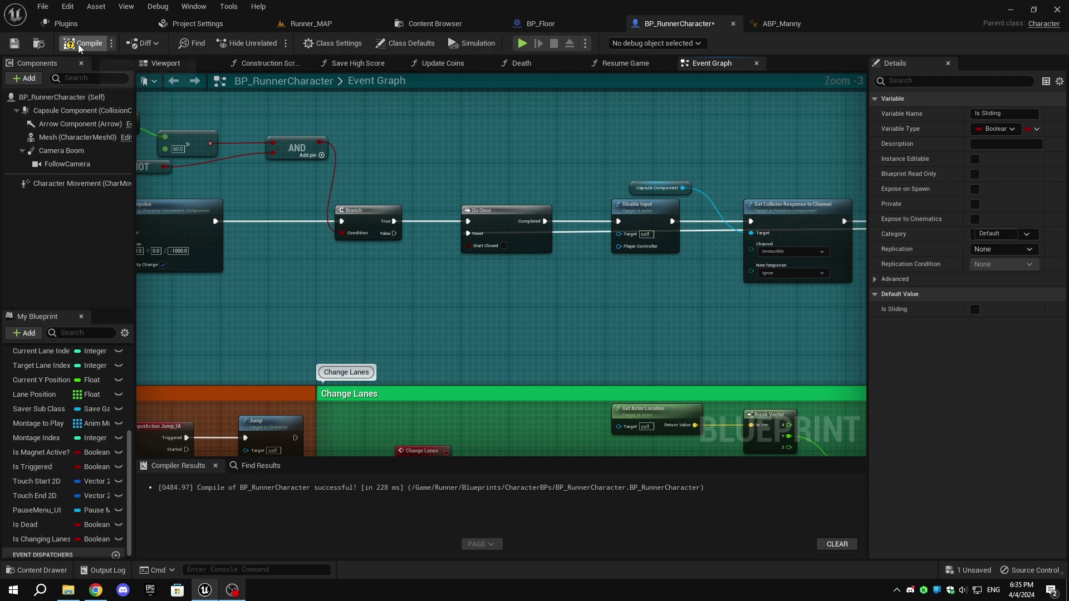
Save the blueprint and start a Runner_MAP play session
left_click(14, 44)
left_click(309, 23)
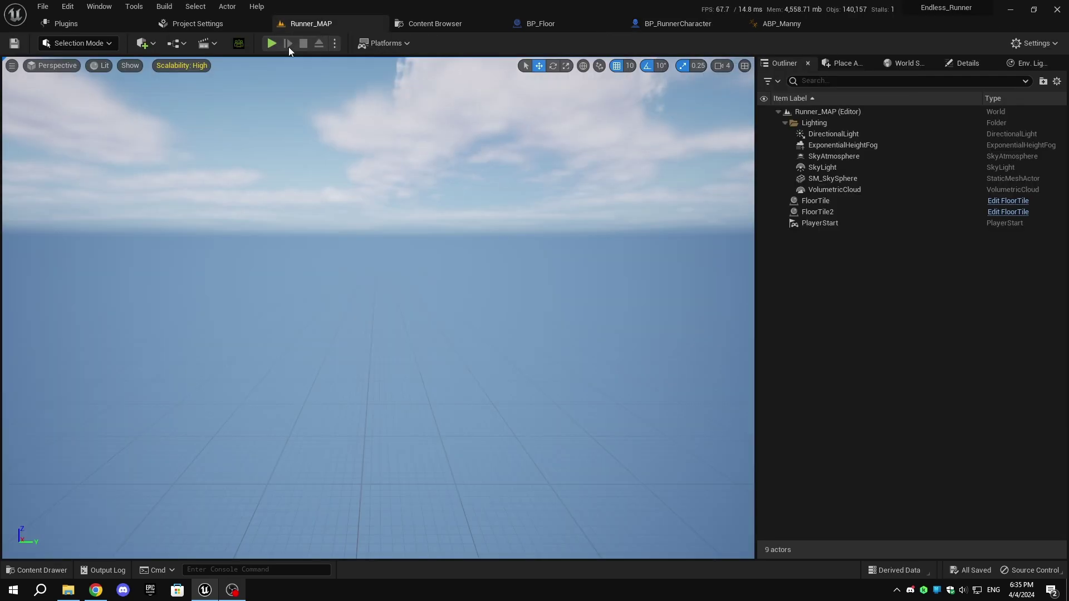
left_click(273, 44)
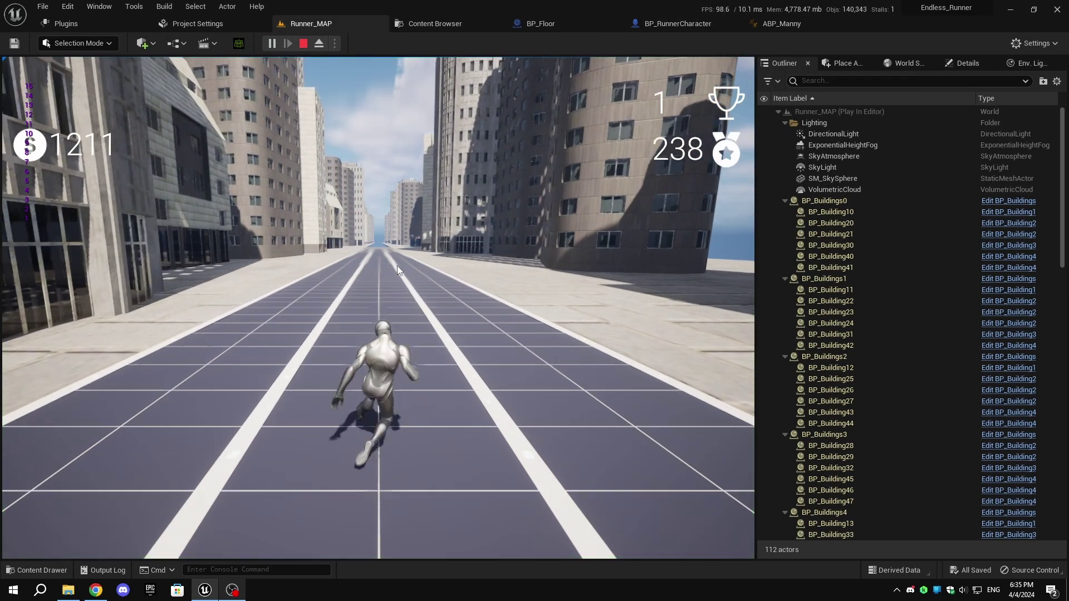
Slide the runner nine times in a row while the game runs
key("s")
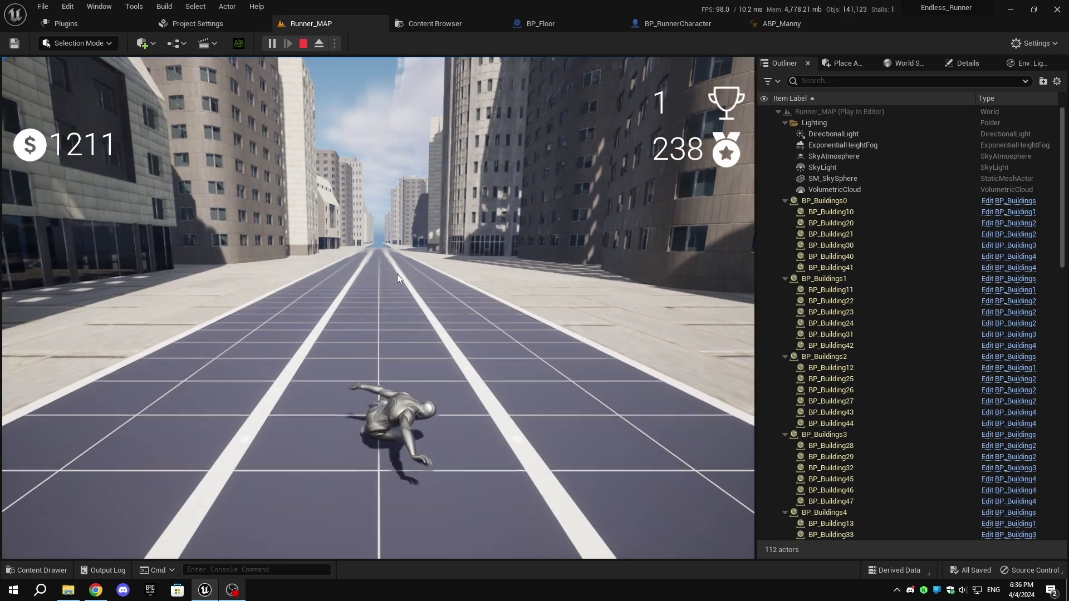
key("s")
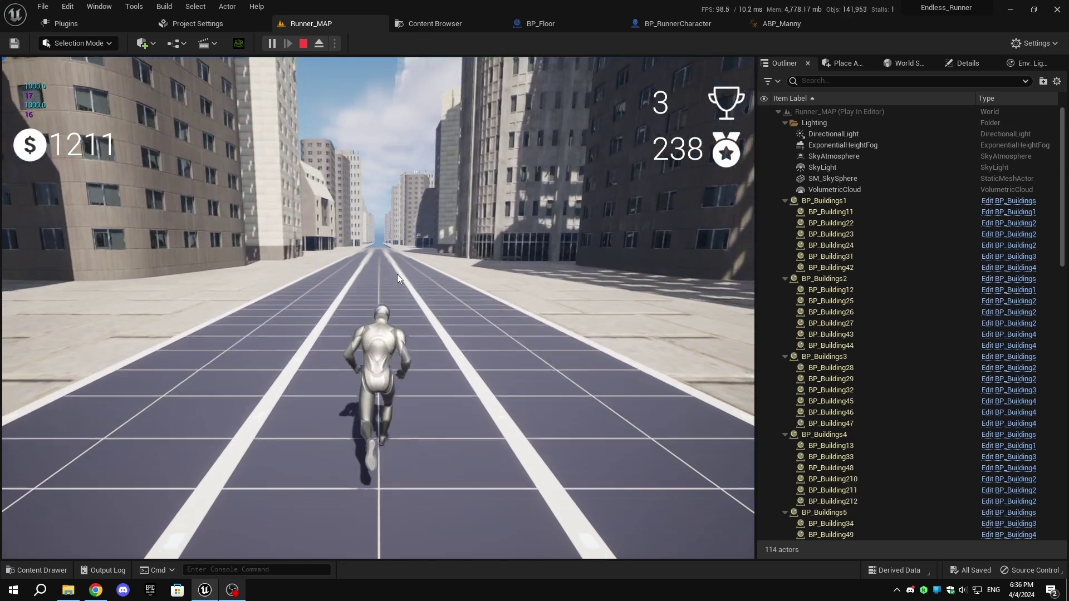
key("s")
key("s")
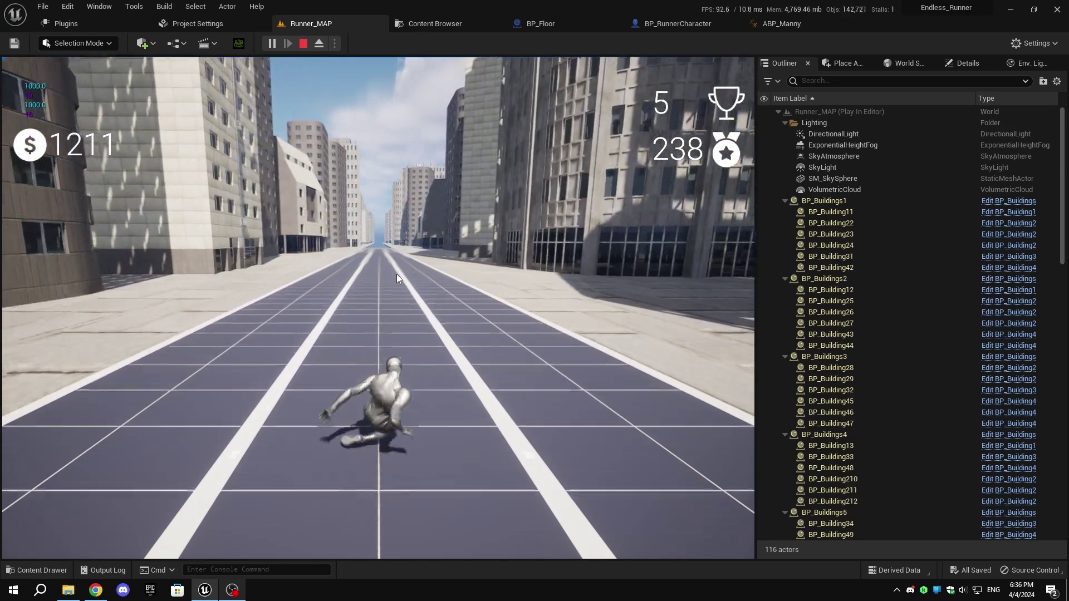
key("s")
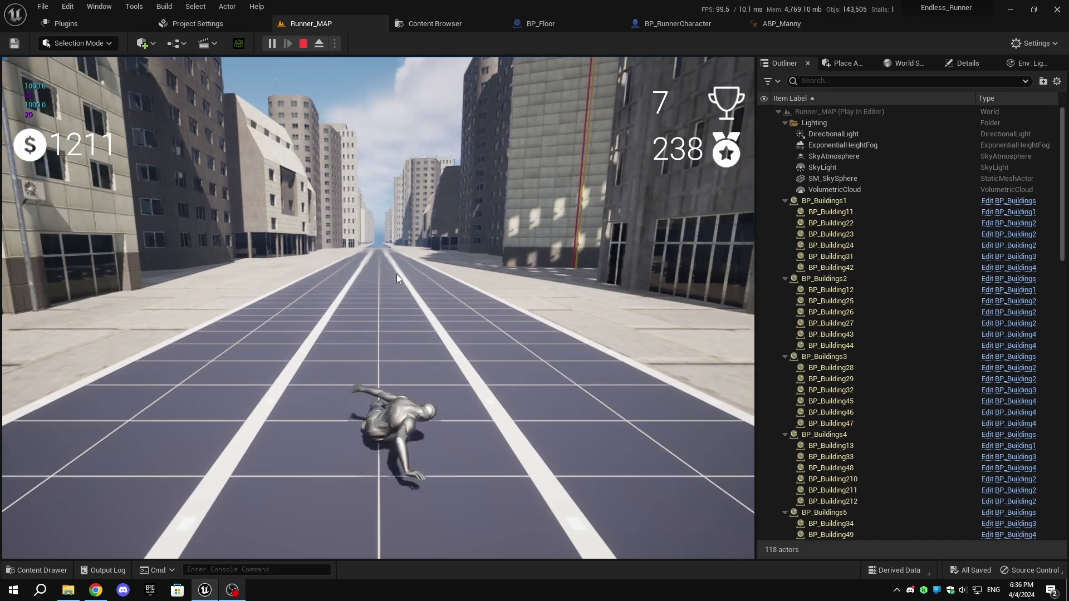
key("s")
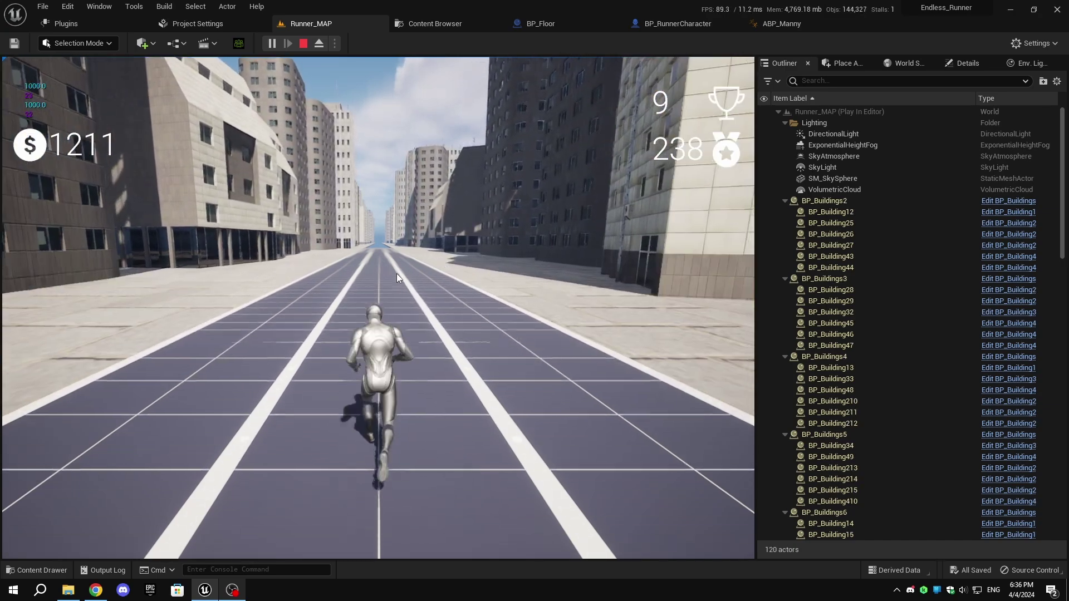
key("s")
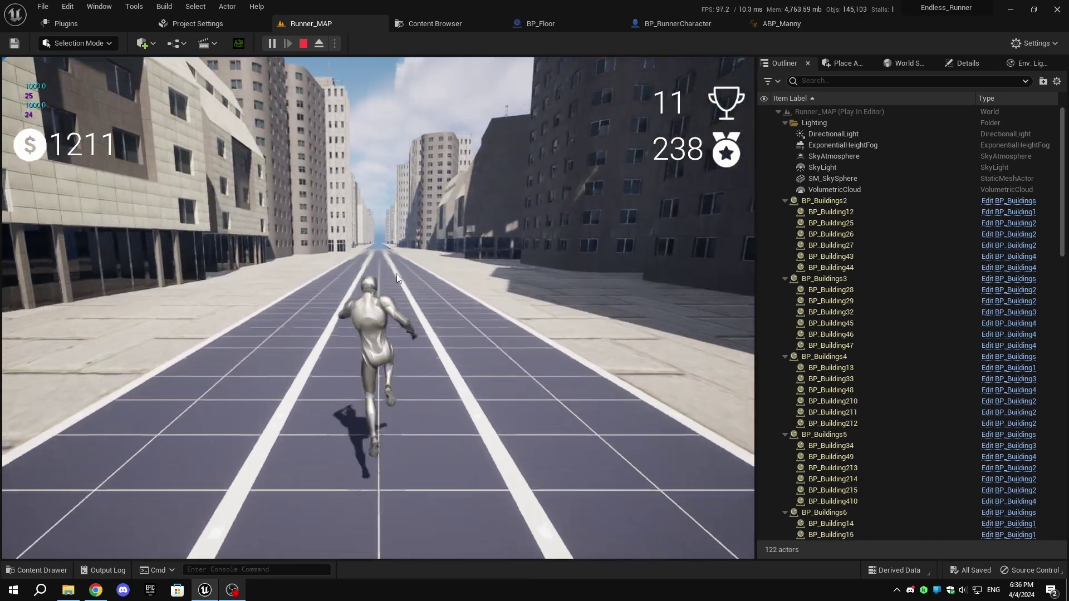
key("s")
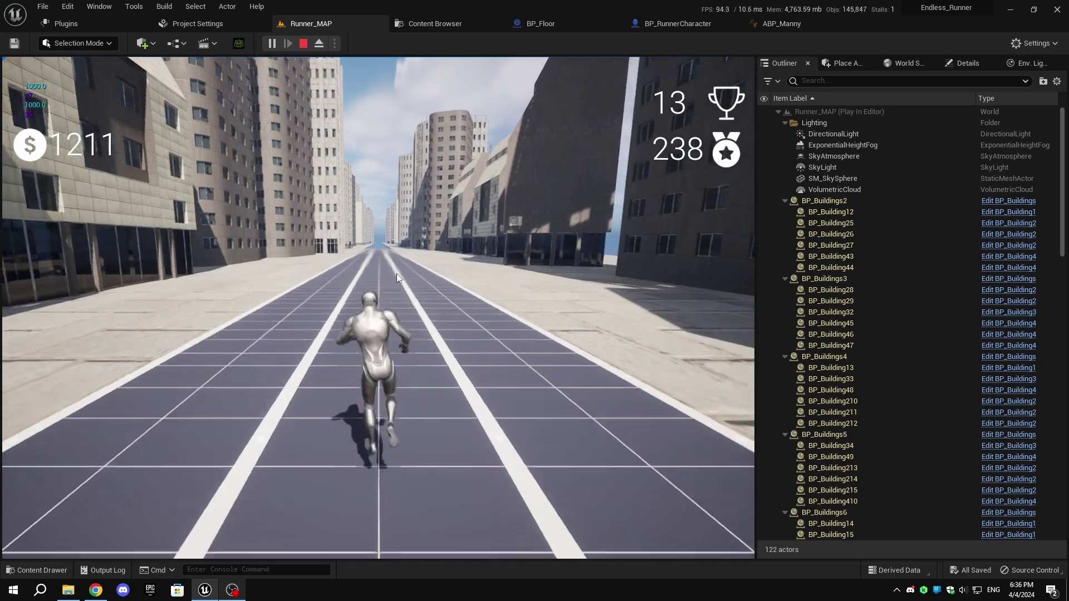
key("s")
key("s")
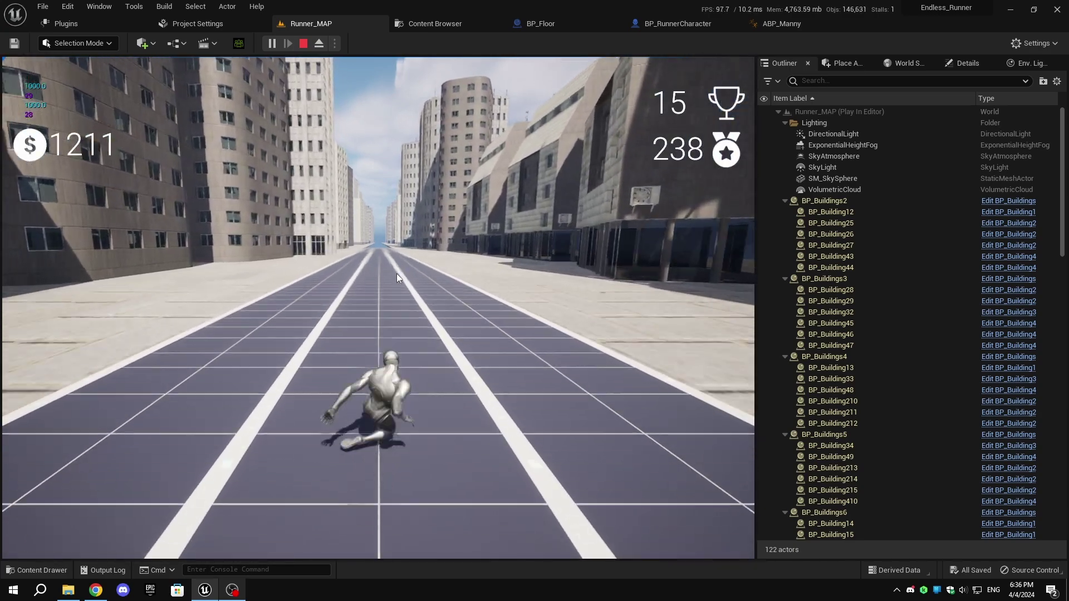
key("s")
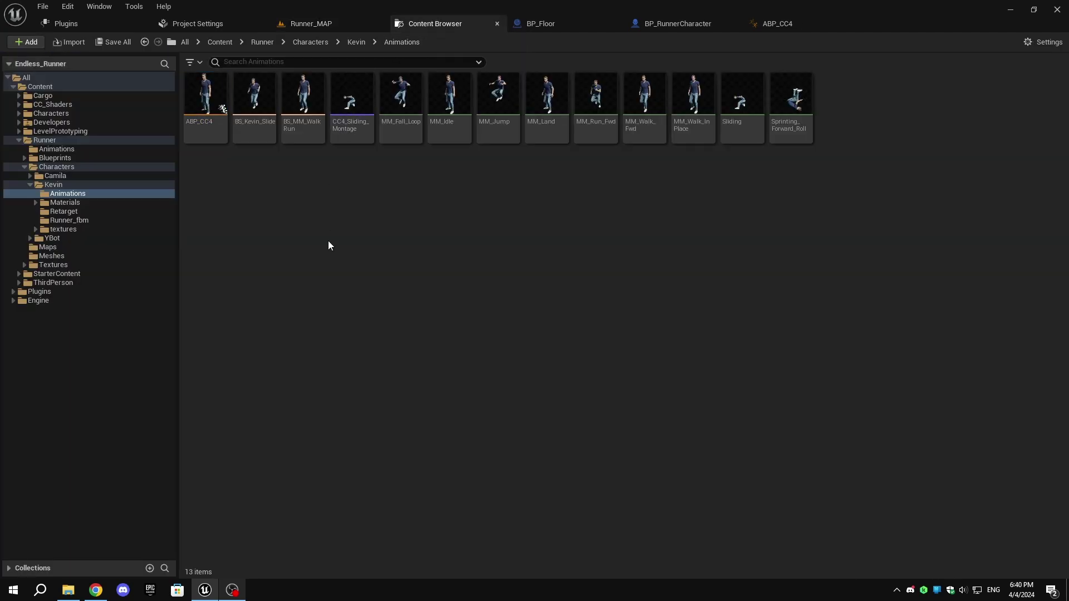
Open the CS_Map level from the Runner Maps folder without saving
key("alt+Left")
key("alt+Right")
key("Return")
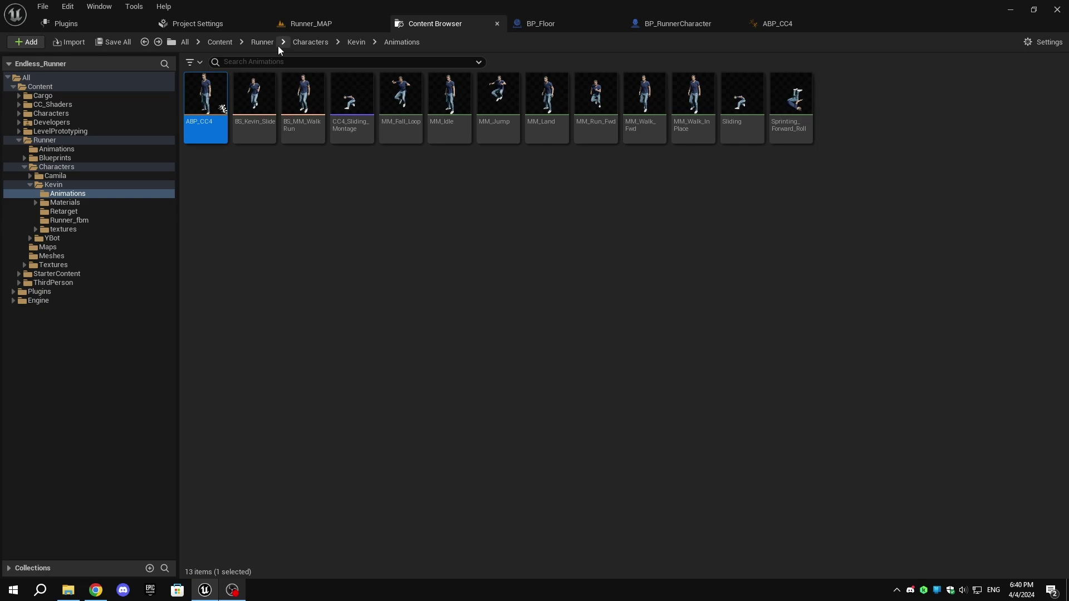
left_click(262, 41)
double_click(352, 92)
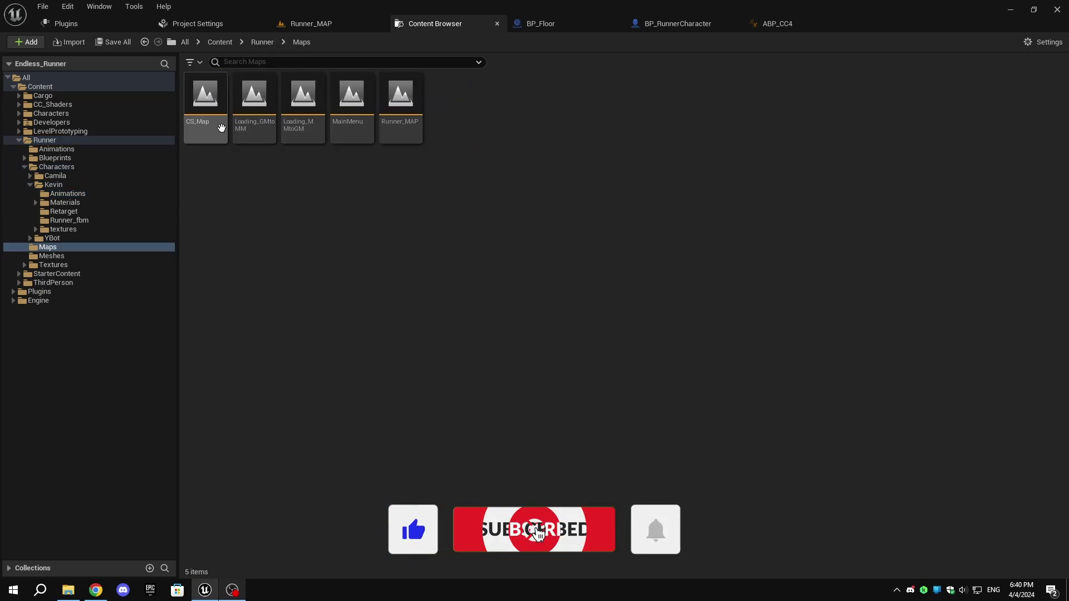
double_click(221, 128)
left_click(566, 422)
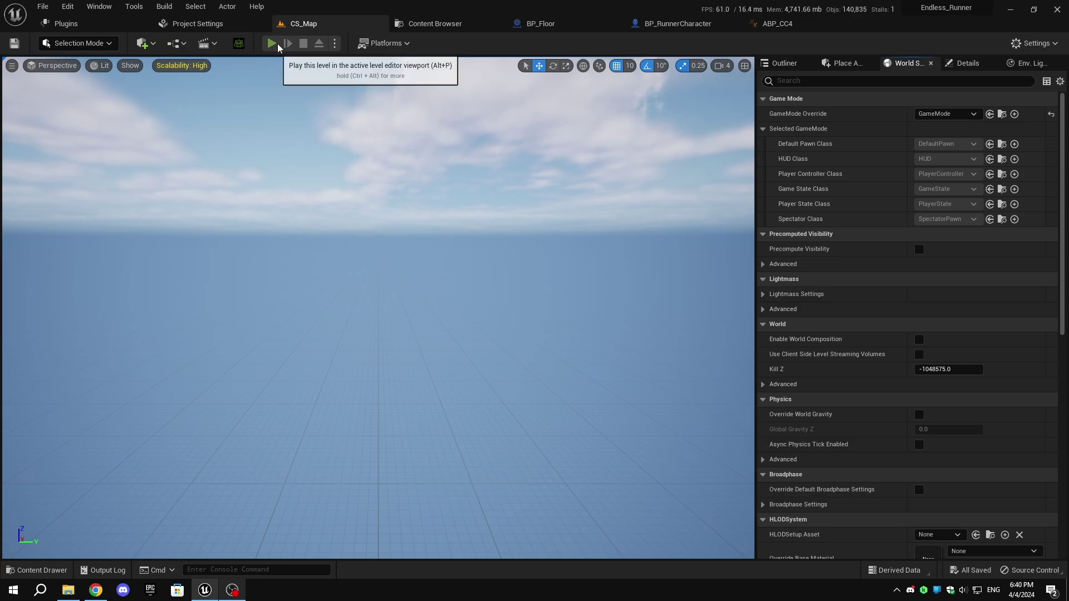
Play CS_Map as a different character, slide twice, then stop with Escape
left_click(271, 42)
left_click(507, 457)
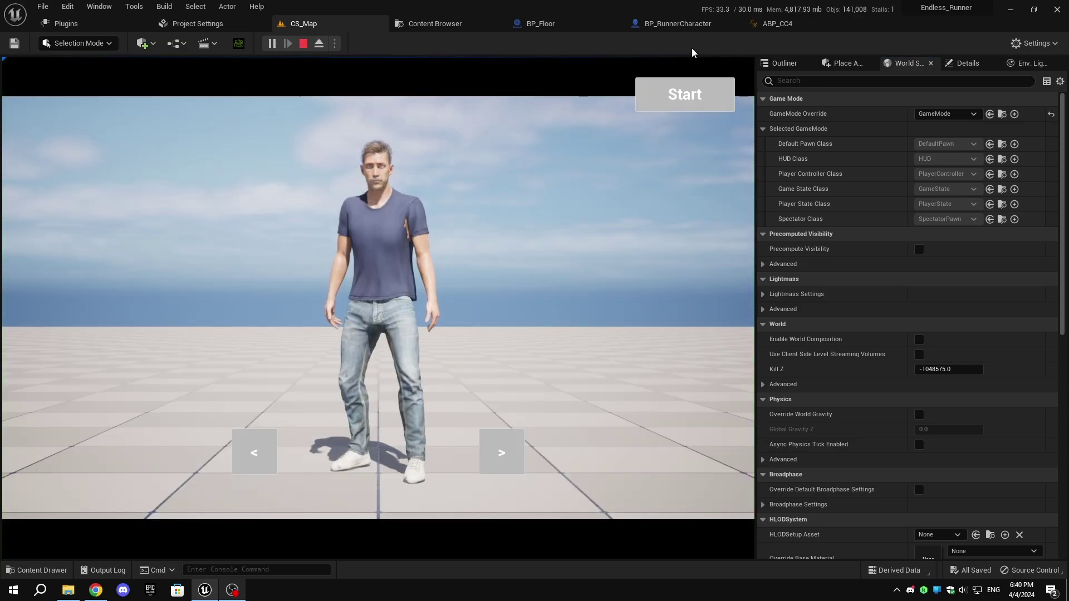
left_click(695, 107)
key("s")
key("s")
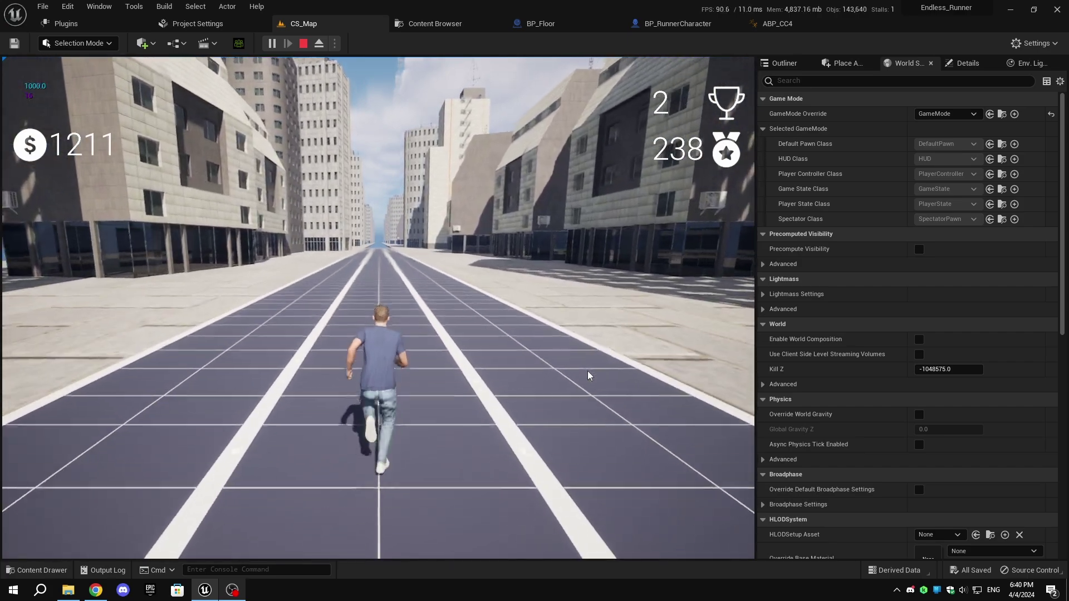
key("s")
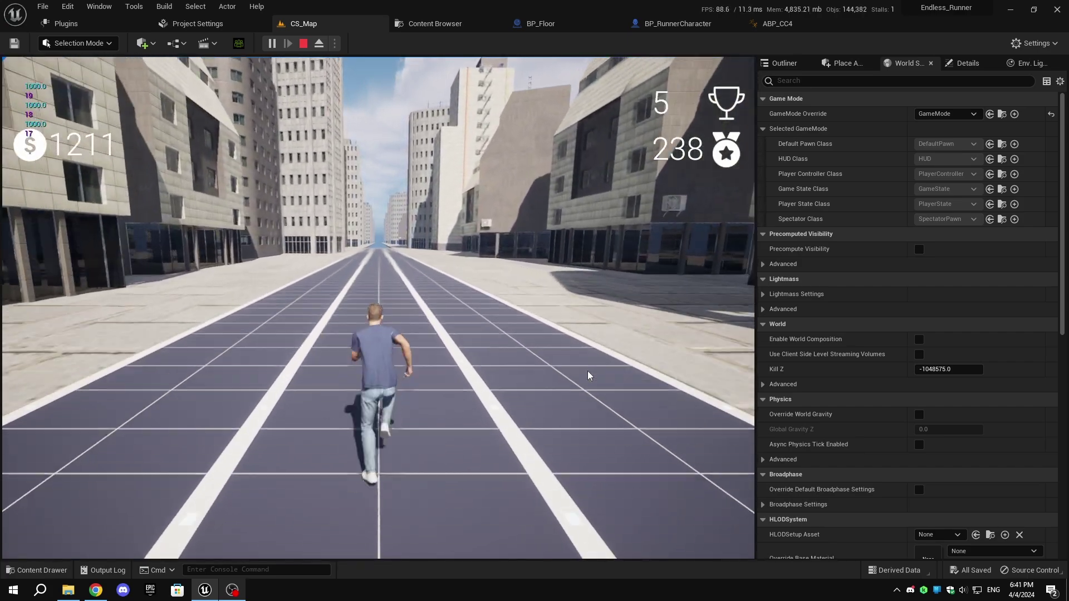
key("Escape")
In BP_Floor, connect the Clamp output to SET Max Walk Speed and compile and save
left_click(664, 26)
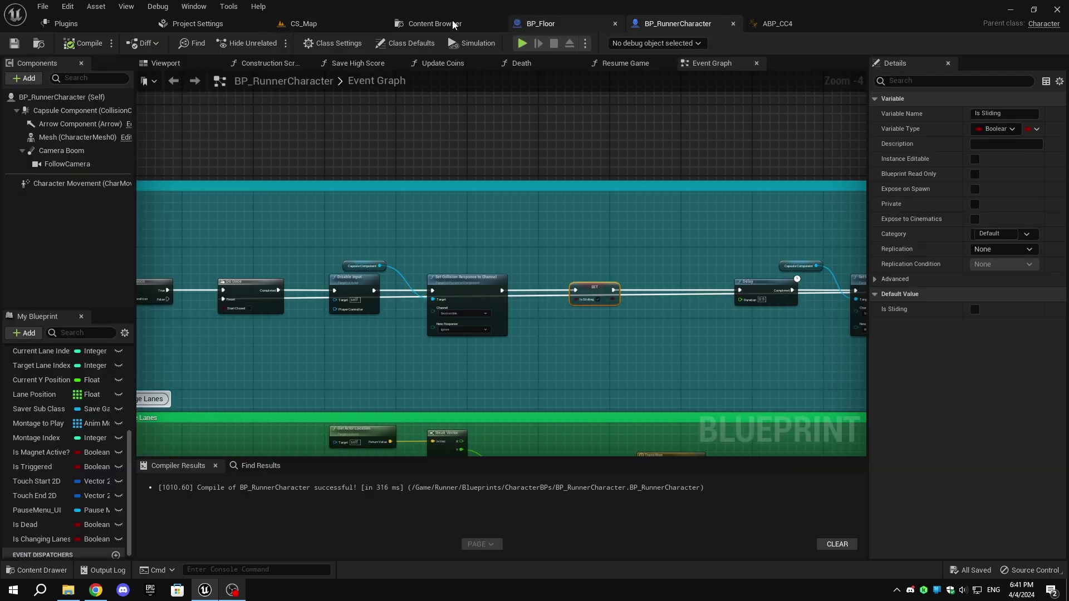
left_click(572, 25)
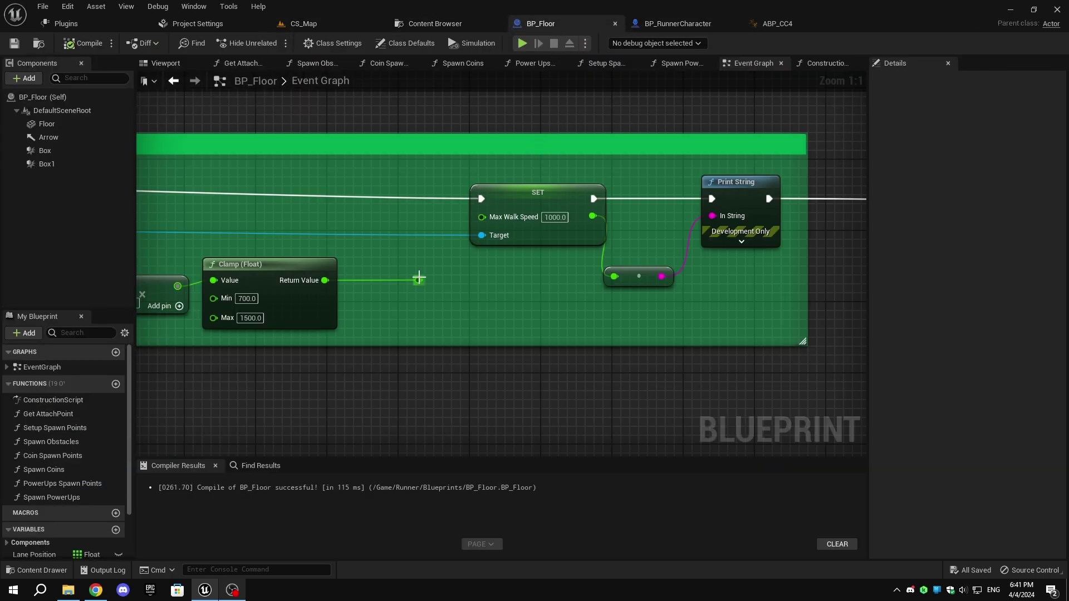
left_click_drag(419, 278, 482, 217)
scroll(442, 297, "down", 4)
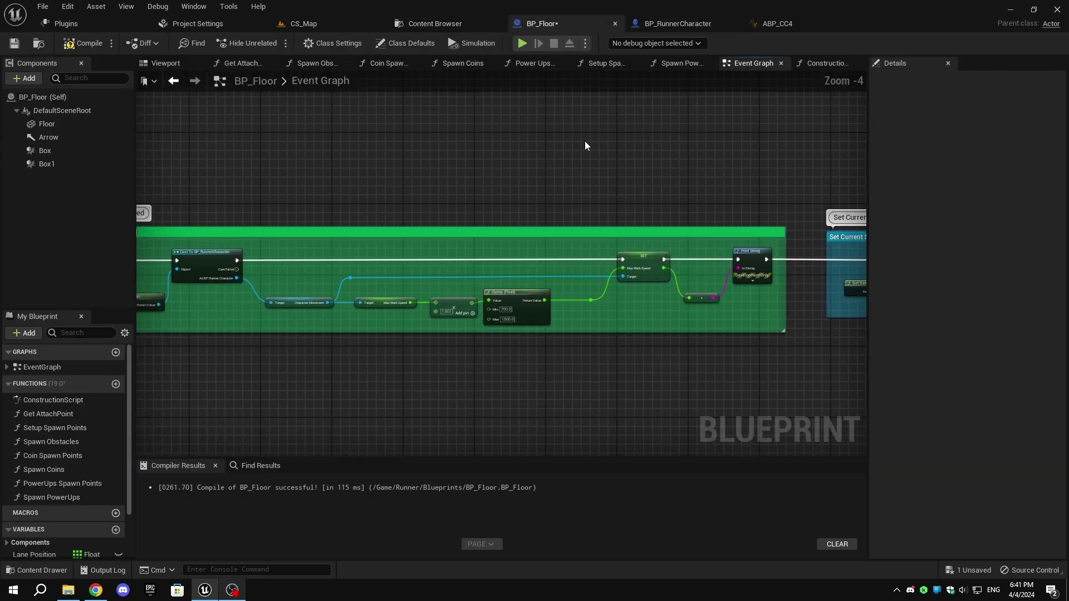
left_click(823, 62)
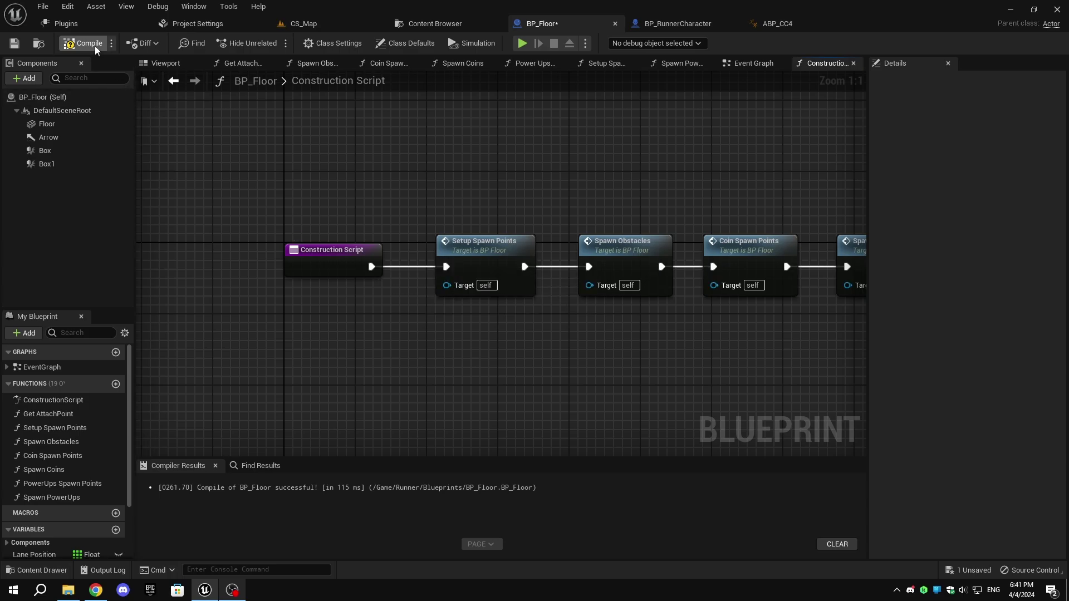
left_click(13, 43)
Run a brief CS_Map play session, then bring up the Content Browser
left_click(300, 23)
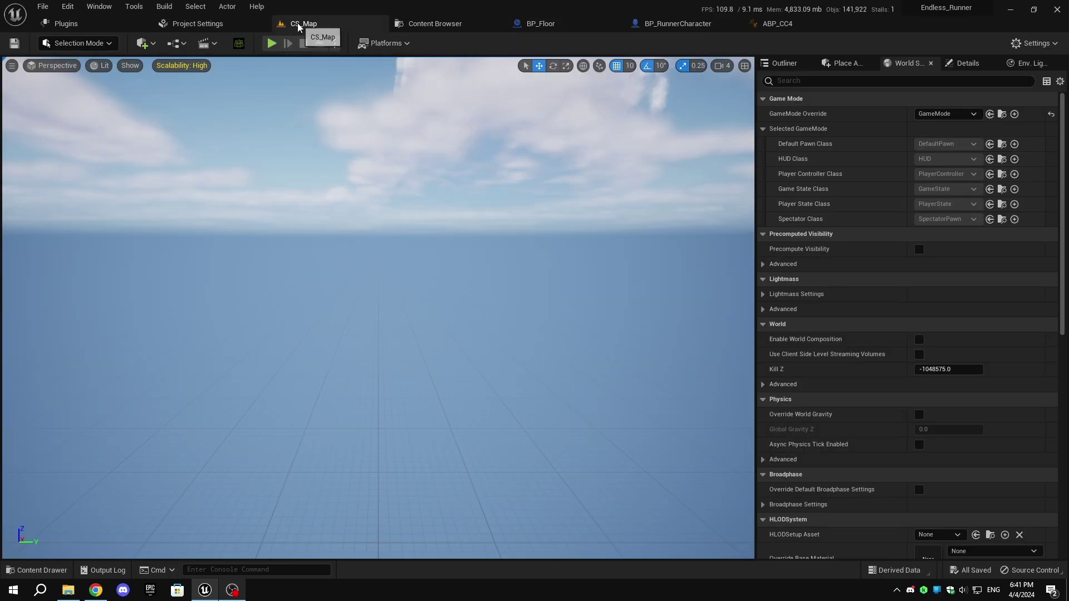
left_click(273, 44)
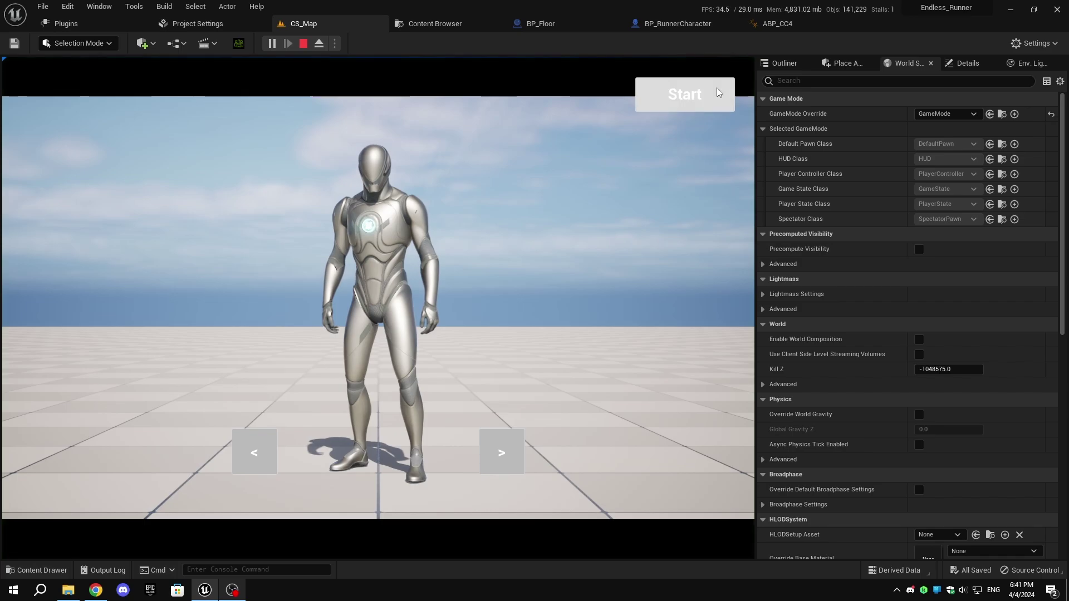
left_click(303, 44)
left_click(435, 23)
Open Runner_MAP and start a play session with the game focused
double_click(410, 126)
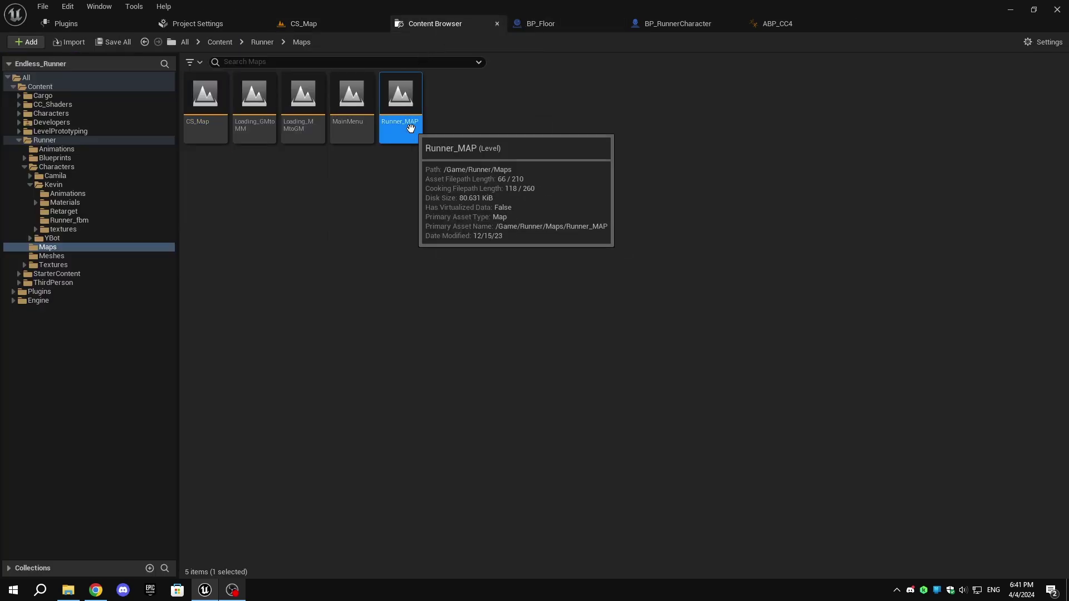
left_click(311, 24)
left_click(272, 44)
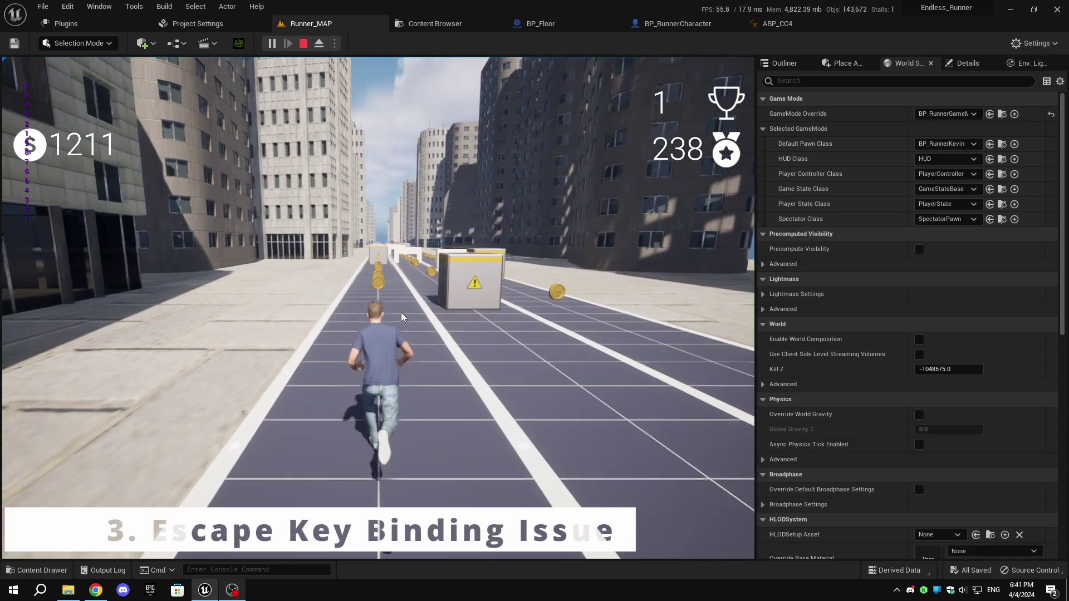
Bring up the PAUSED! menu and resume three times, then stop the session
key("Escape")
left_click(389, 293)
key("Escape")
left_click(370, 294)
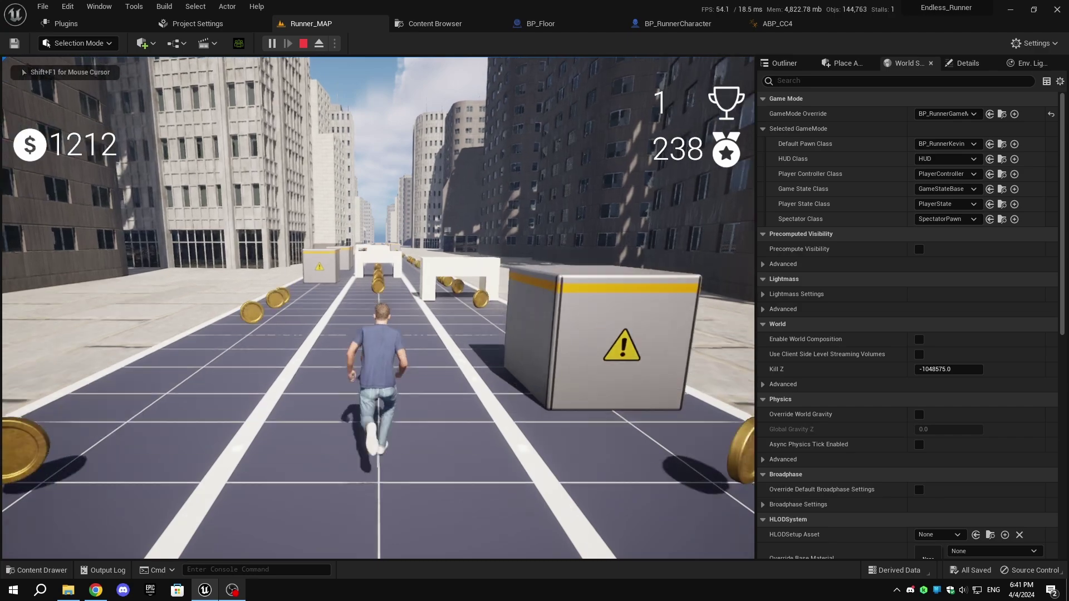
key("Escape")
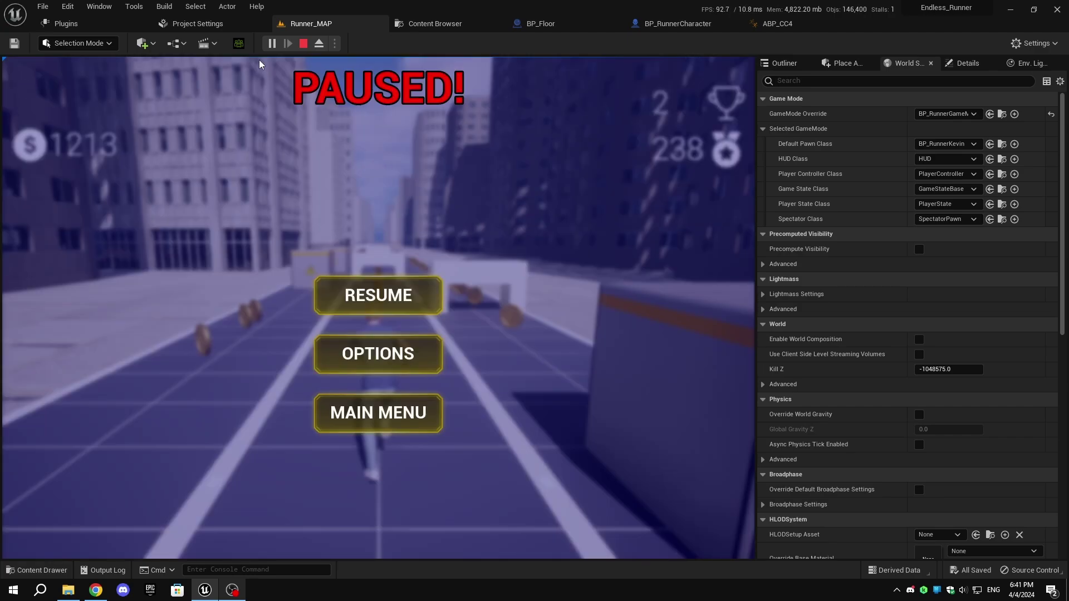
left_click(379, 295)
key("Escape")
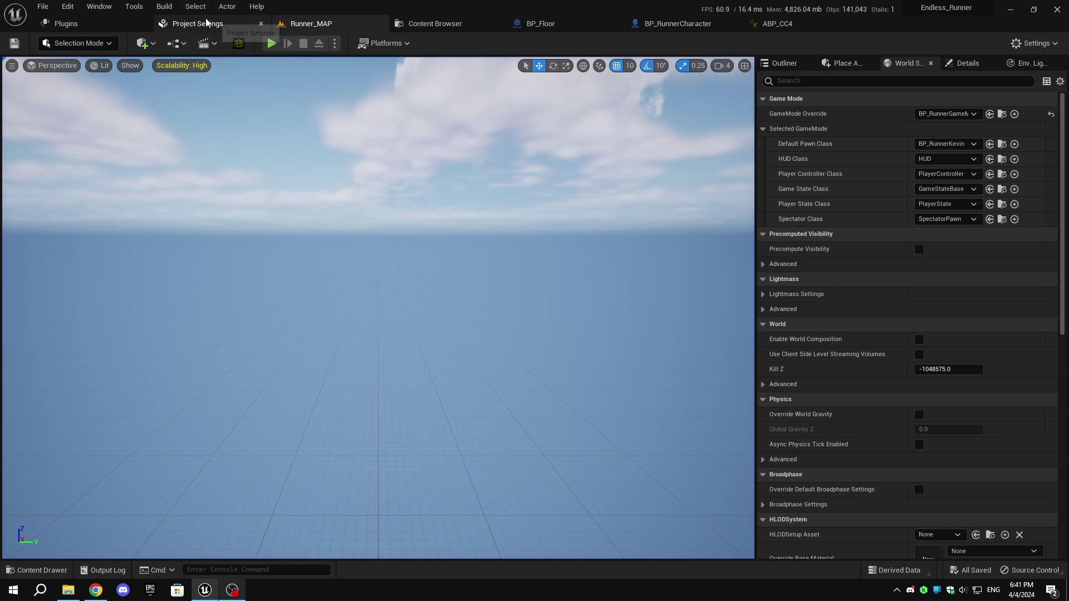
Review Play World Stop (Shift+Escape) in Editor Preferences Keyboard Shortcuts, then return to Runner_MAP
left_click(90, 9)
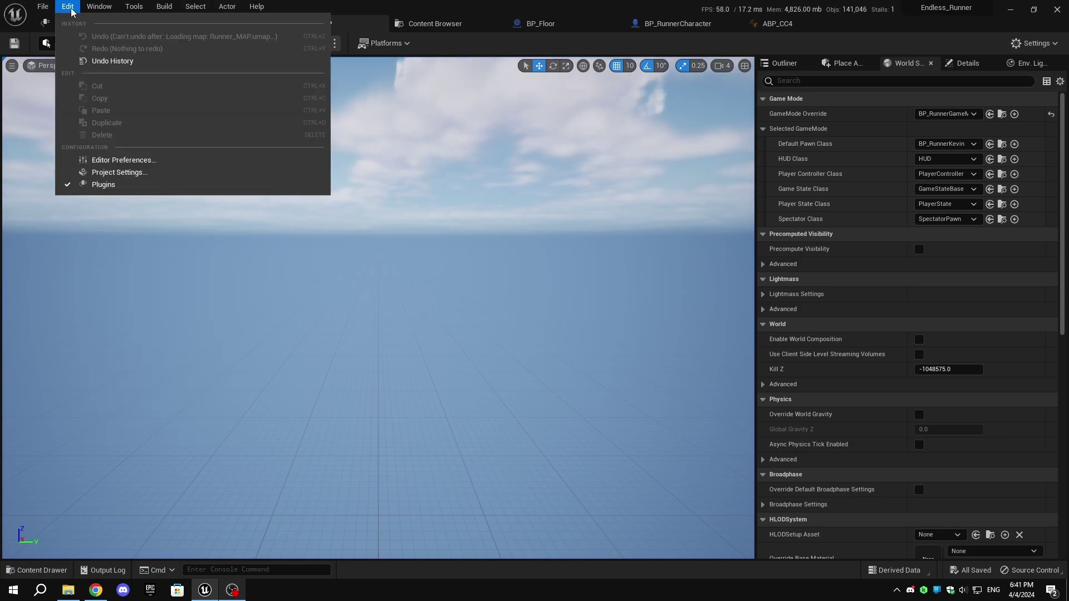
left_click(98, 160)
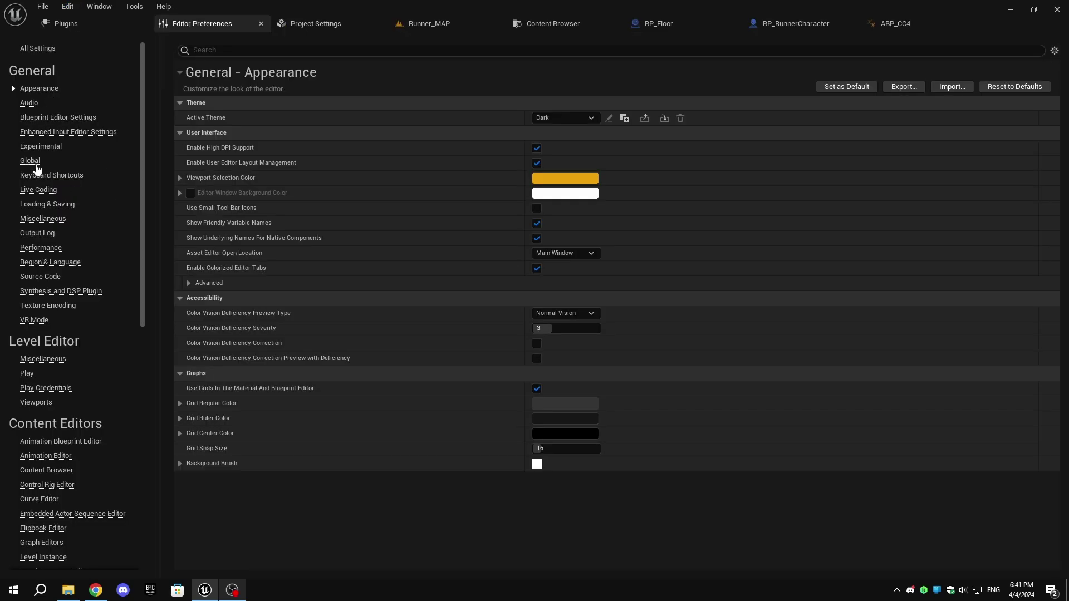
left_click(37, 177)
type("Stop")
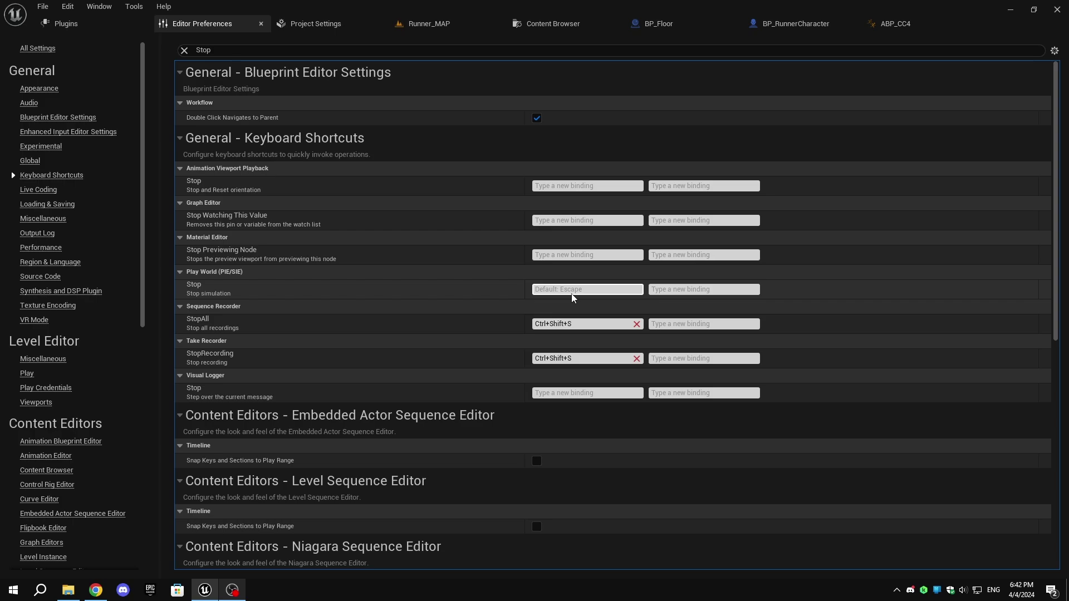
left_click(185, 51)
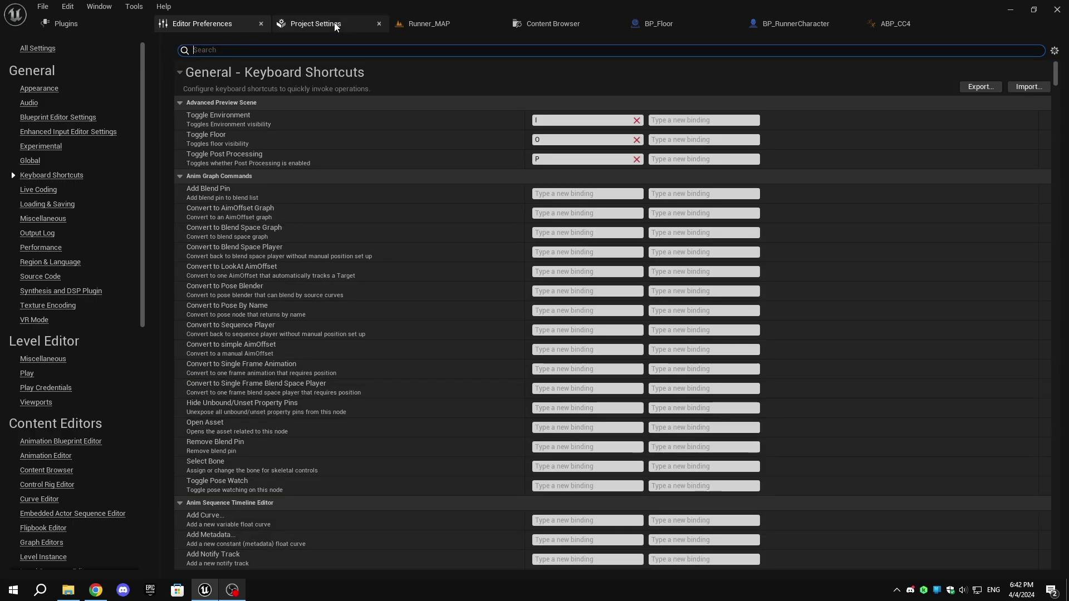
left_click(465, 26)
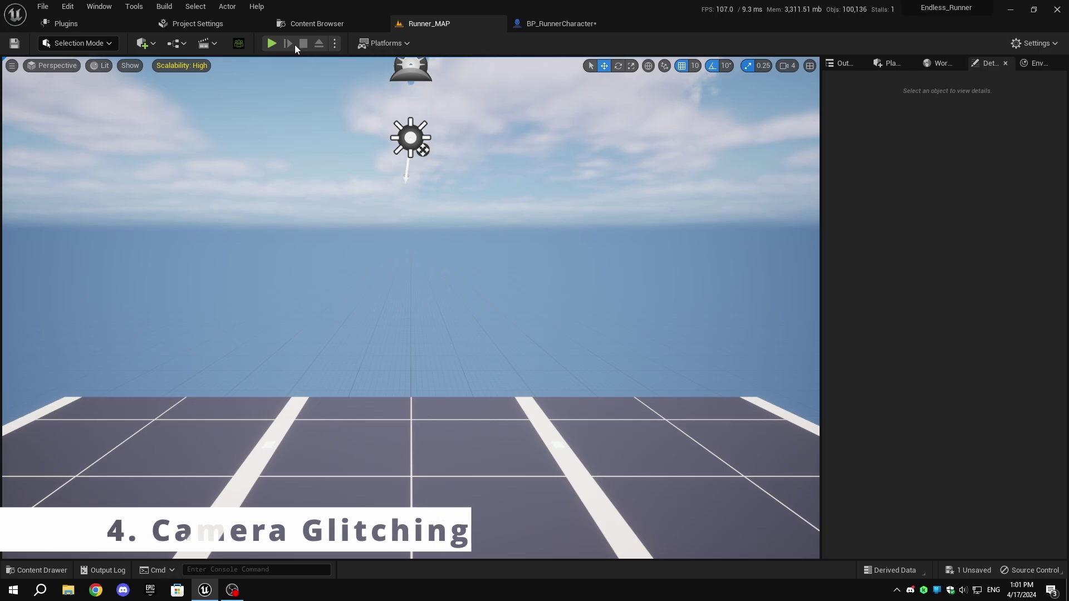
Play Runner_MAP, jumping and moving right to watch the camera glitch, then open BP_RunnerCharacter
left_click(271, 43)
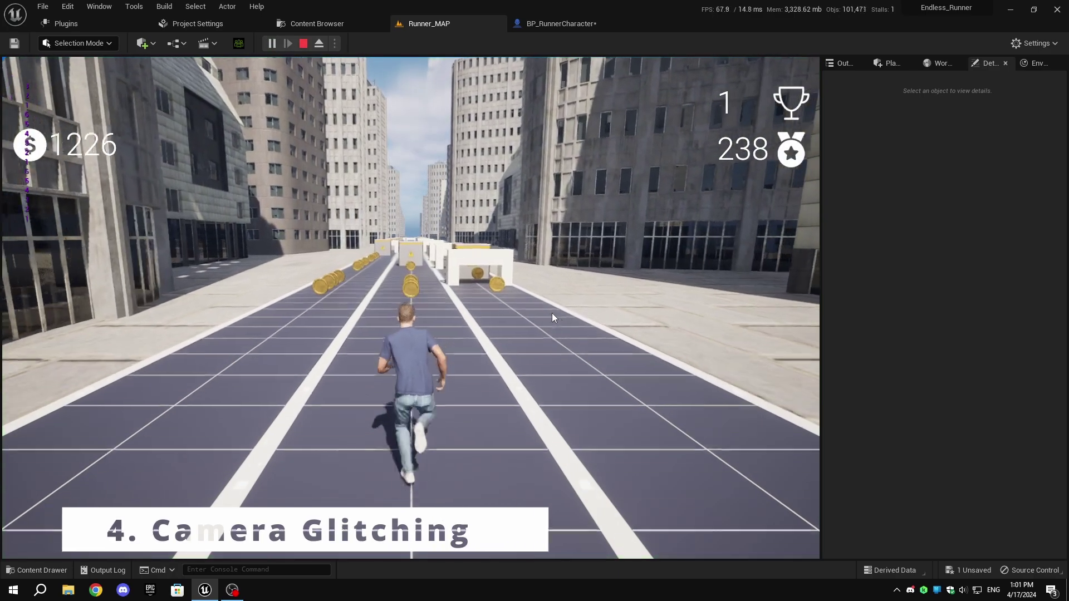
key("space")
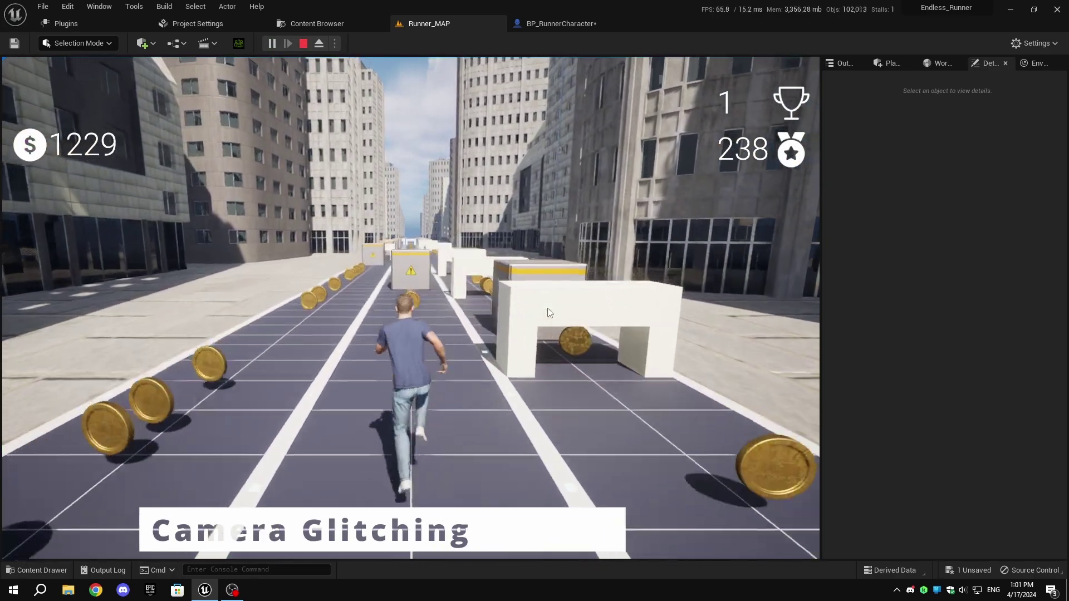
key("d")
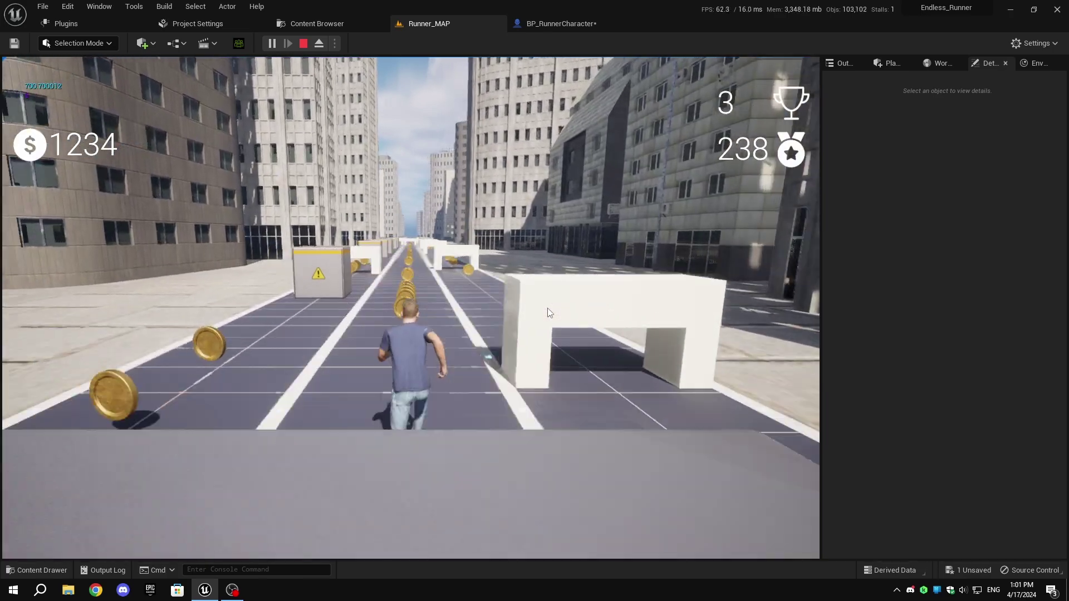
key("Escape")
left_click(544, 24)
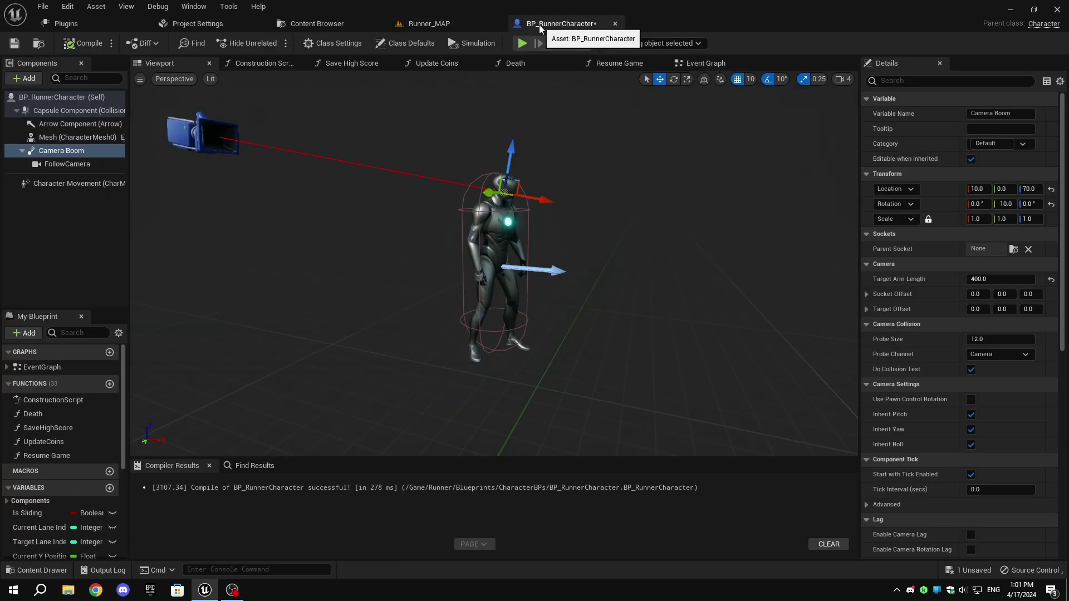
Disable Do Collision Test on BP_RunnerCharacter's Camera Boom, compile, save, and play Runner_MAP
left_click(321, 24)
double_click(246, 109)
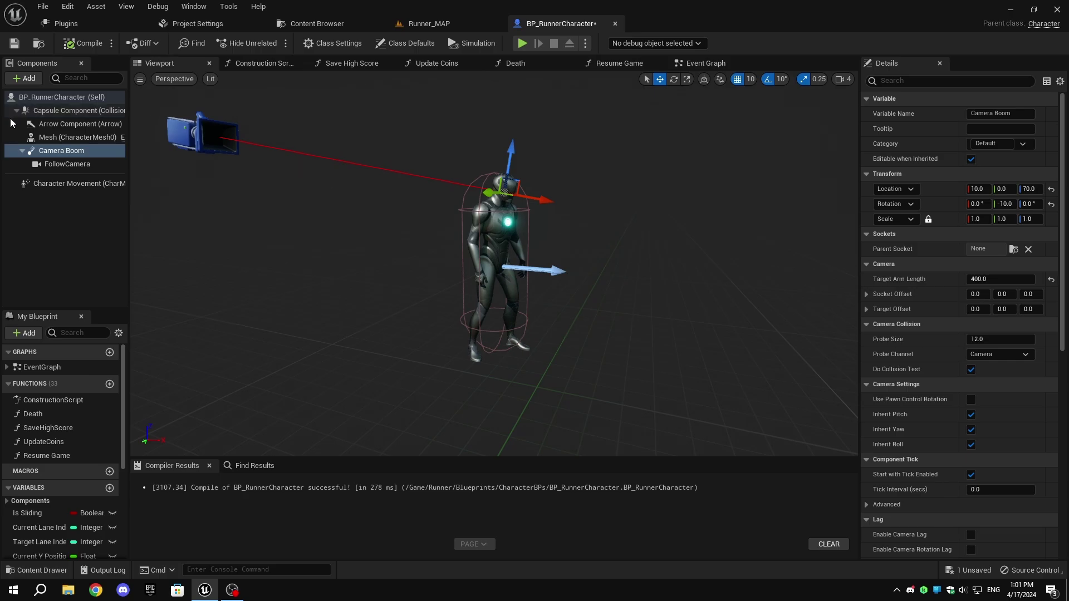
left_click_drag(86, 151, 44, 179)
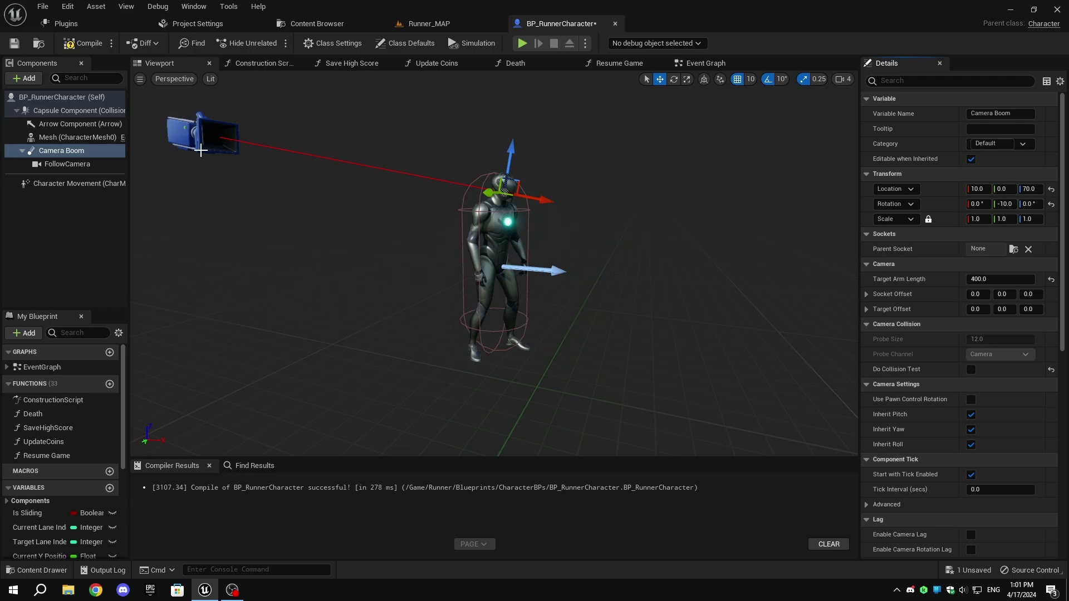
left_click_drag(85, 164, 84, 164)
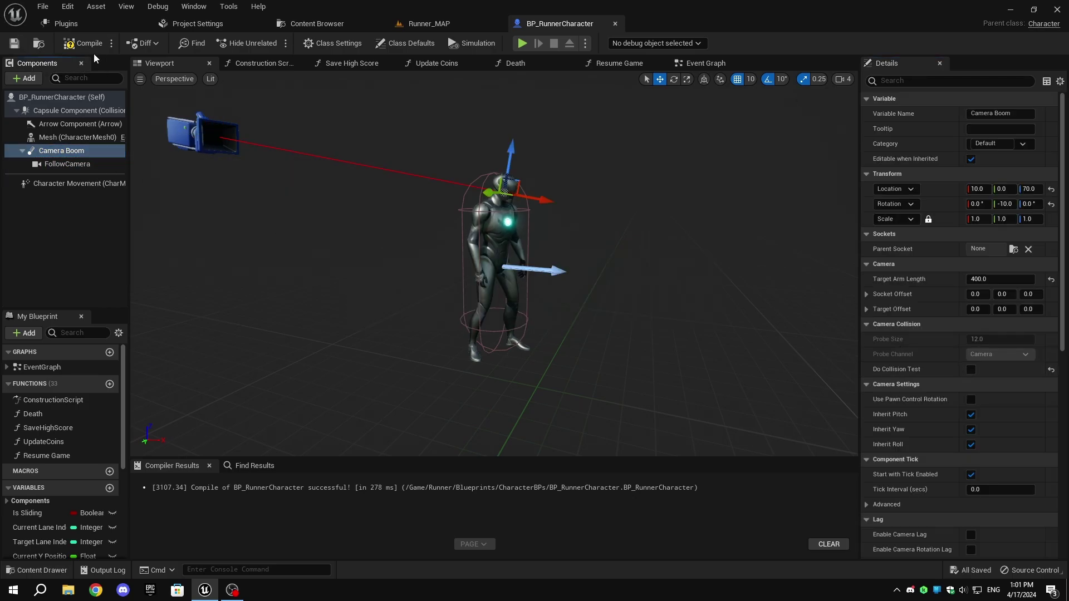
left_click(428, 24)
left_click(275, 43)
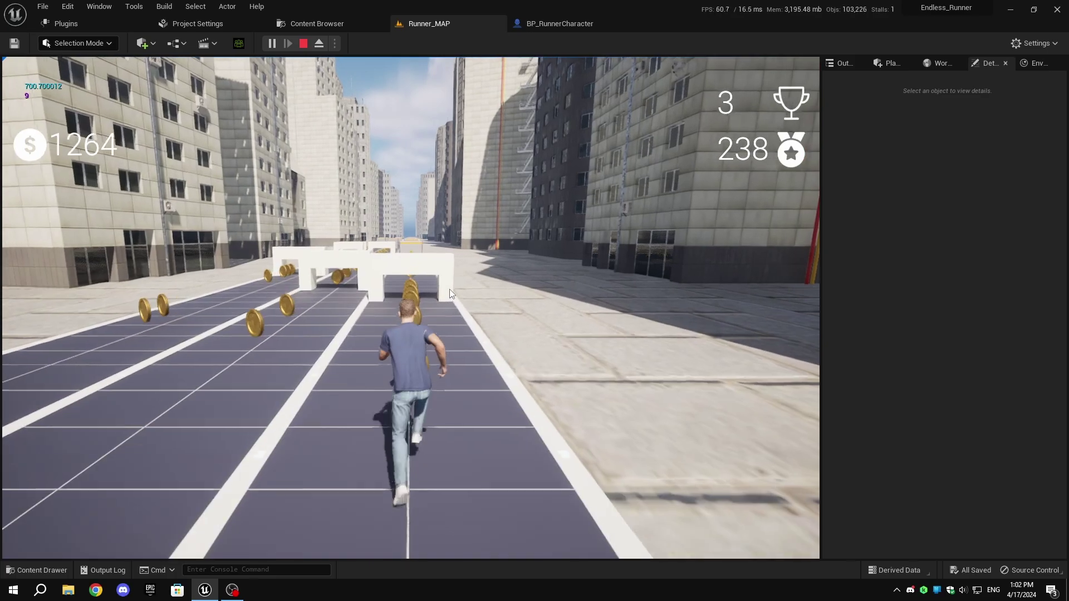
Slide under two white arches and move to the right lane while watching the camera
key("s")
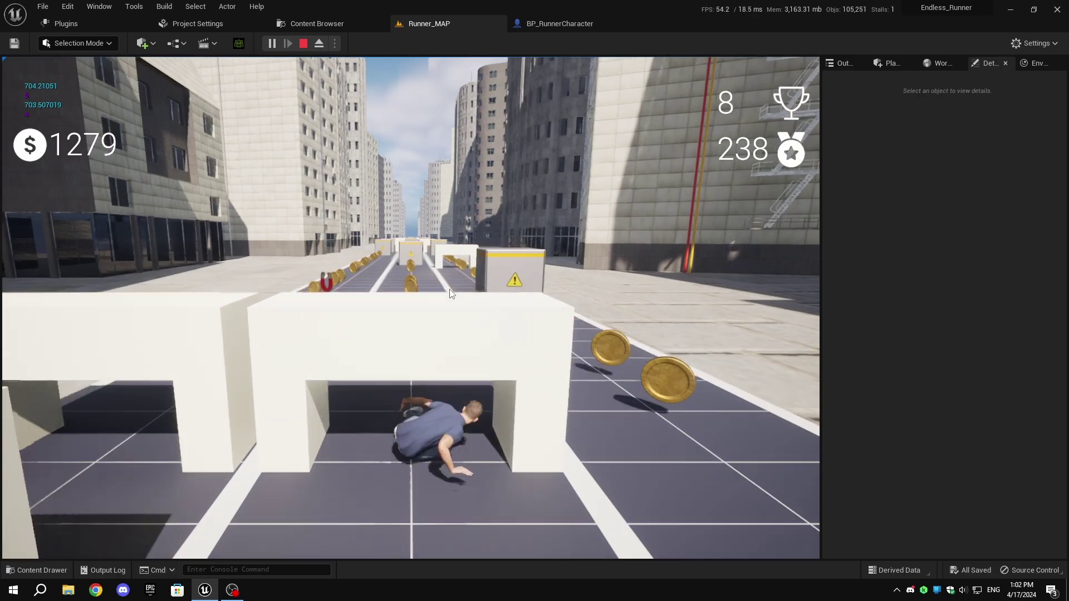
key("d")
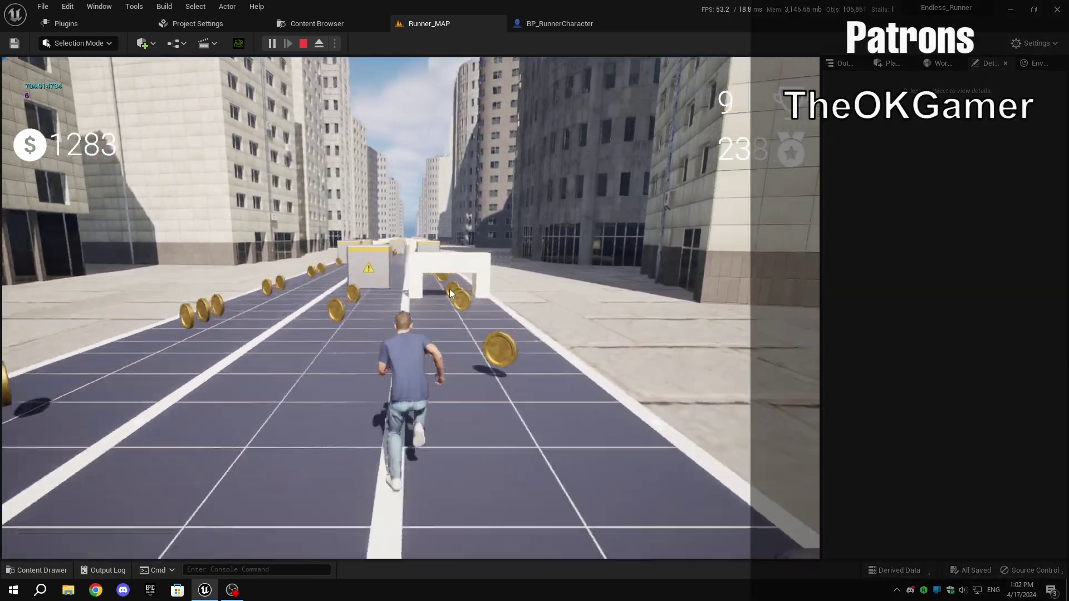
key("s")
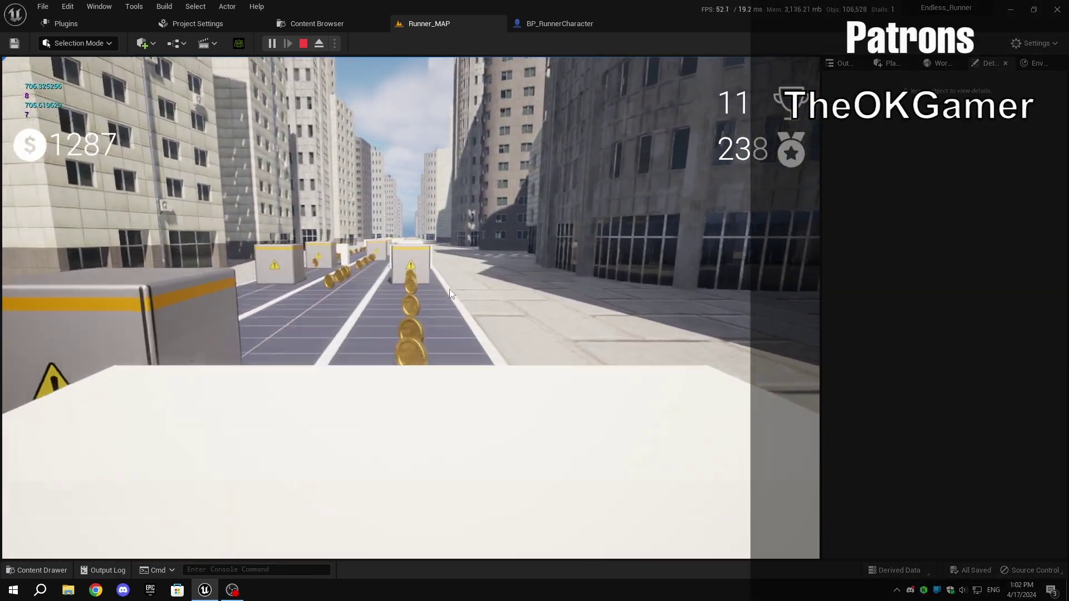